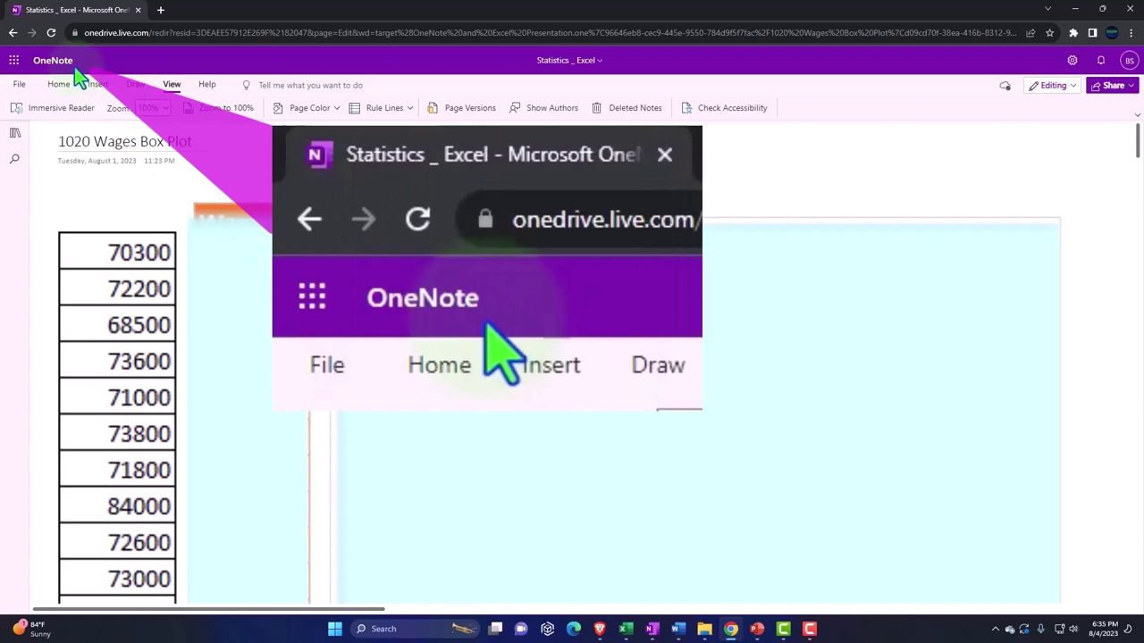
# - Switch to the 'OneNote and Excel Tr…' section and open its 1000 Introduction page
pyautogui.click(14, 136)
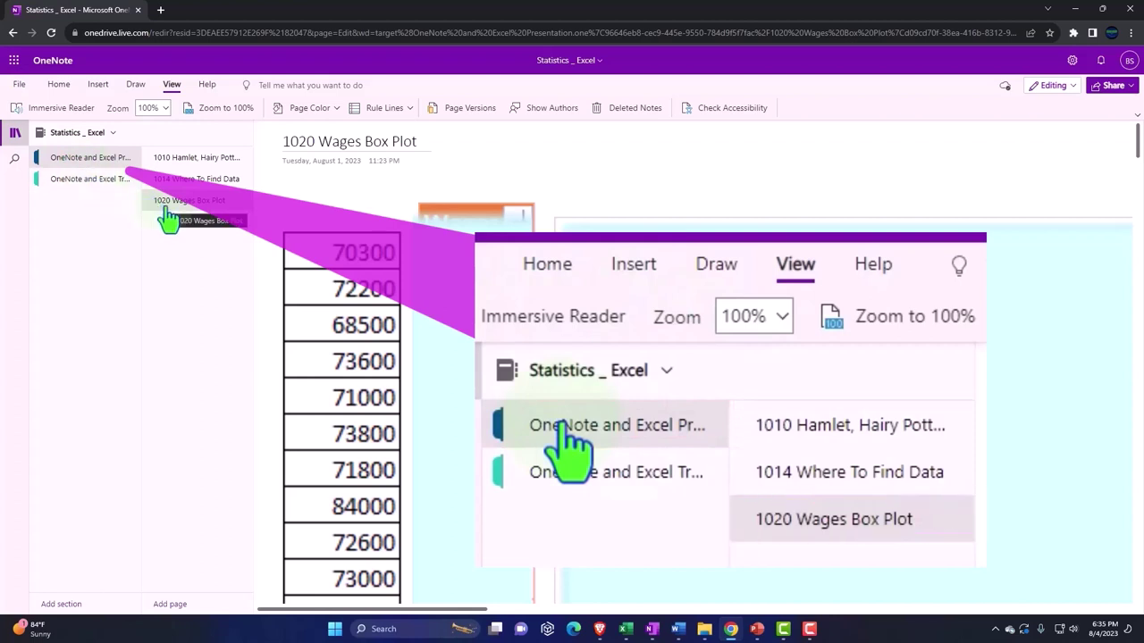
pyautogui.click(88, 186)
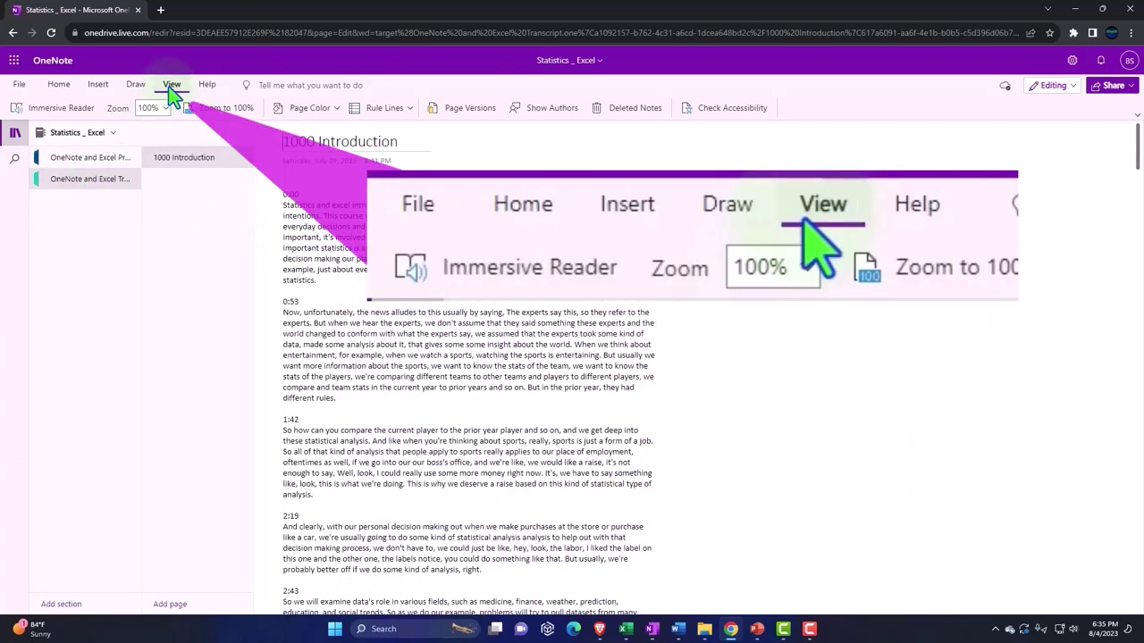
# - Show the 1000 Introduction page in Immersive Reader, translated entirely into Spanish (Mexico)
pyautogui.click(62, 115)
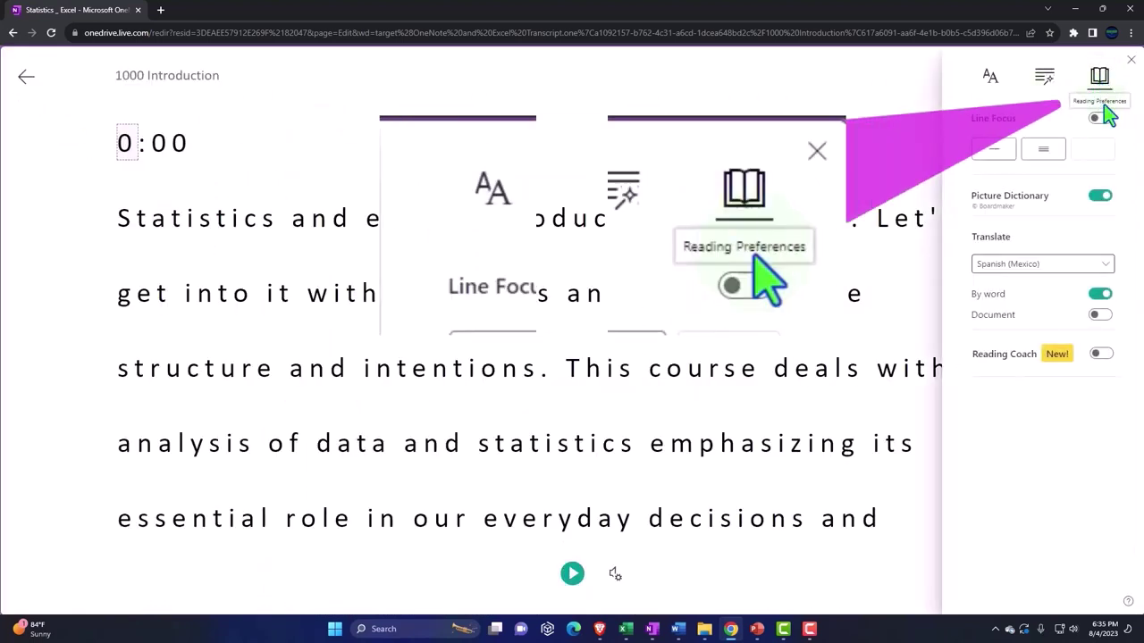
pyautogui.click(1099, 315)
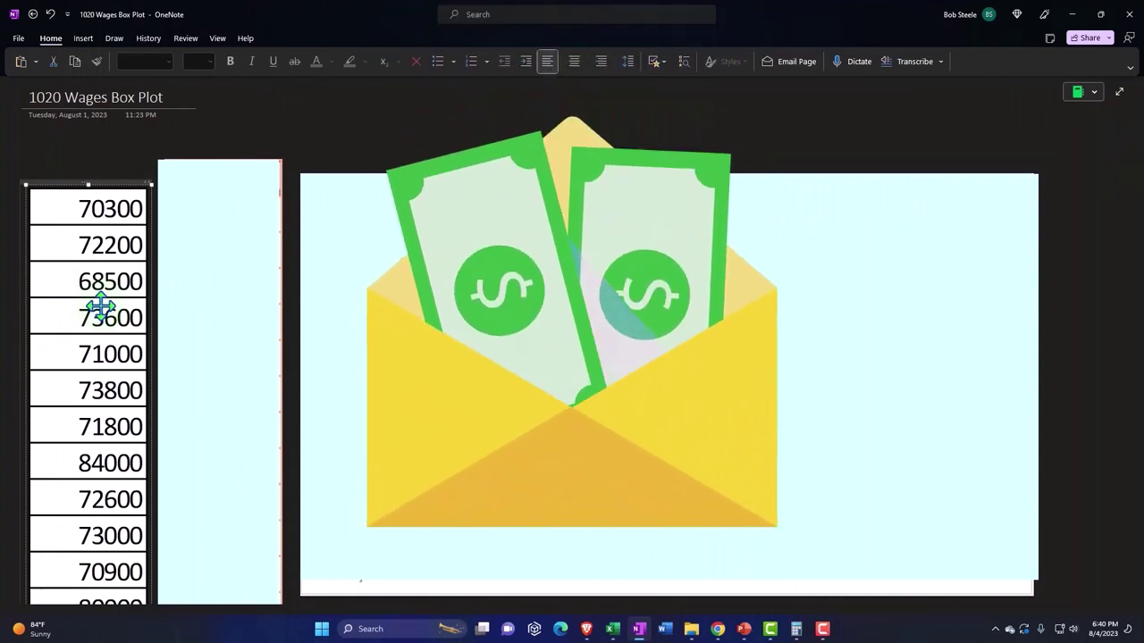
pyautogui.scroll(-3, 100, 306)
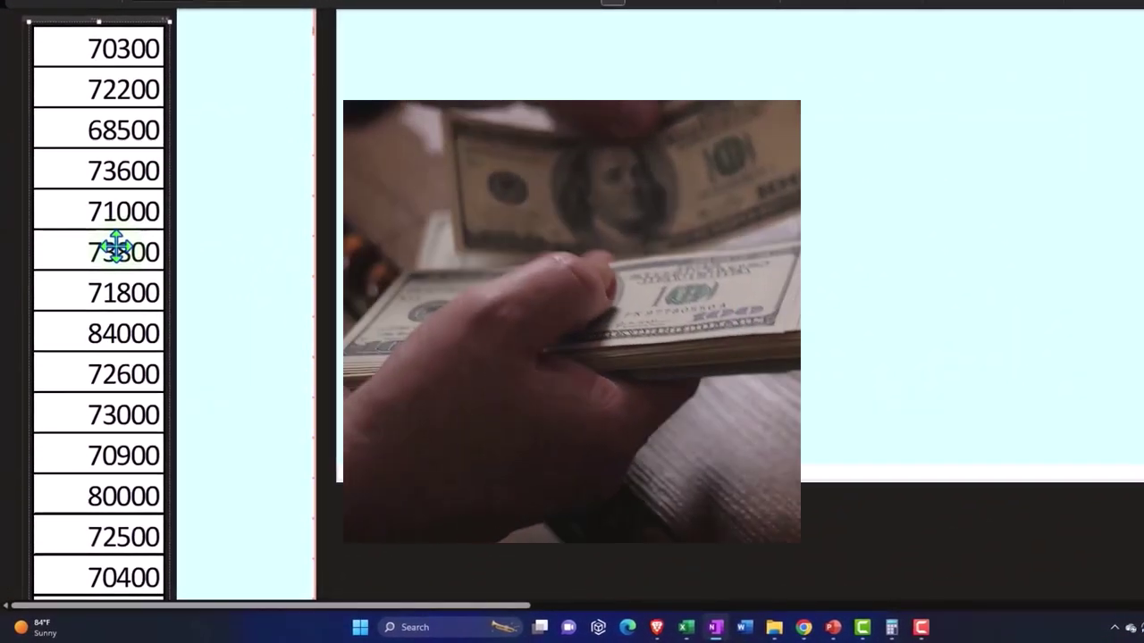
pyautogui.scroll(-2, 116, 245)
pyautogui.scroll(-1, 117, 245)
pyautogui.scroll(-2, 116, 246)
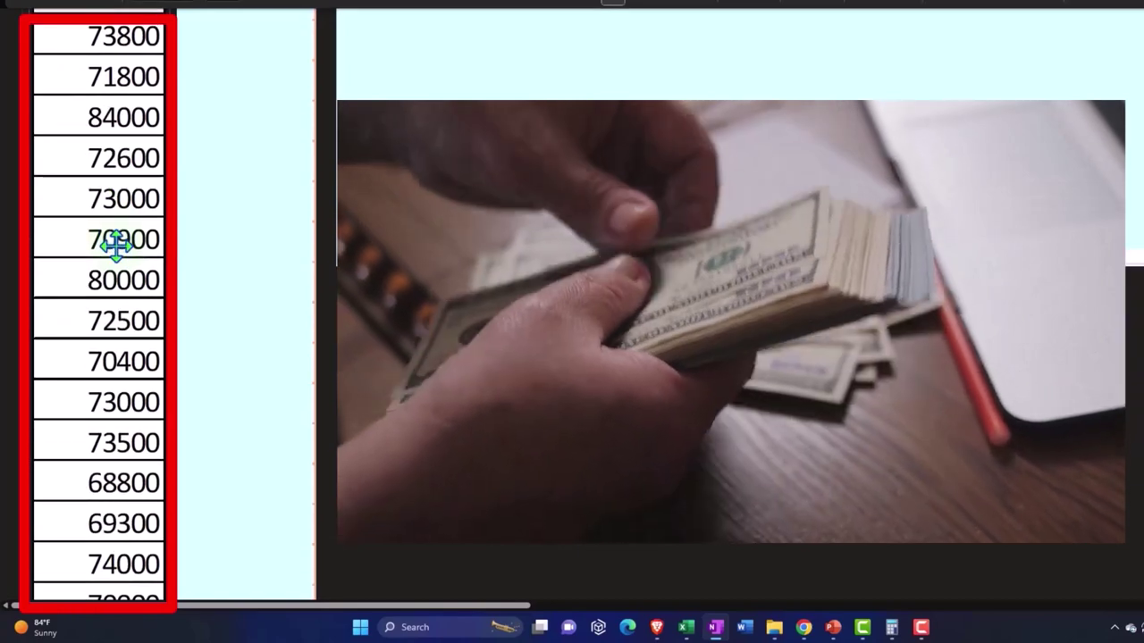
pyautogui.scroll(-3, 116, 244)
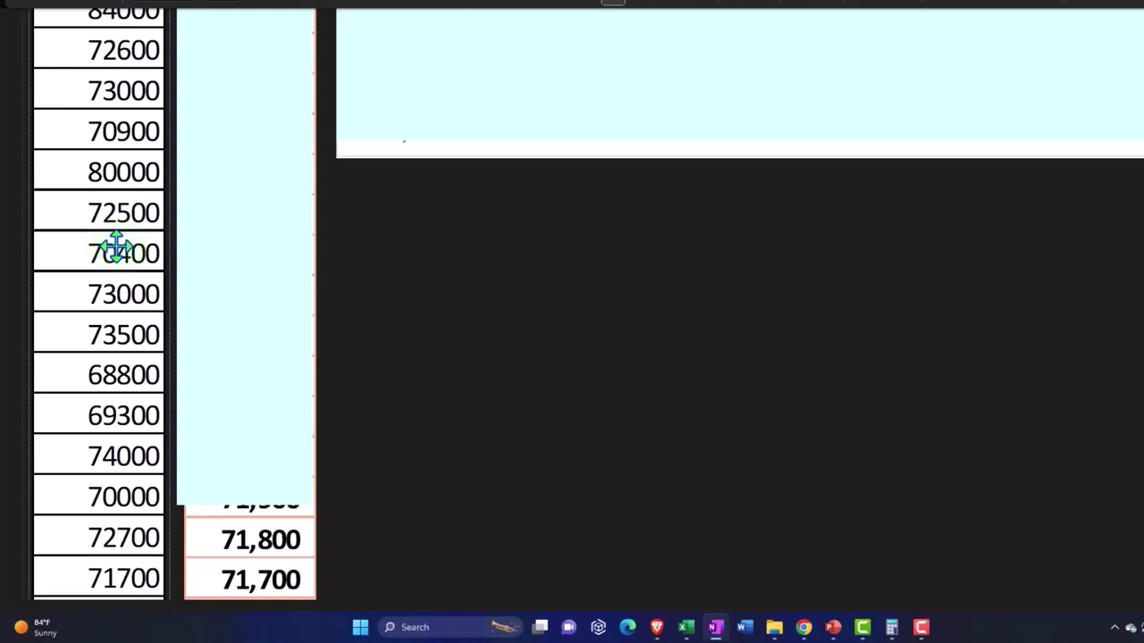
pyautogui.scroll(3, 116, 245)
pyautogui.scroll(3, 116, 246)
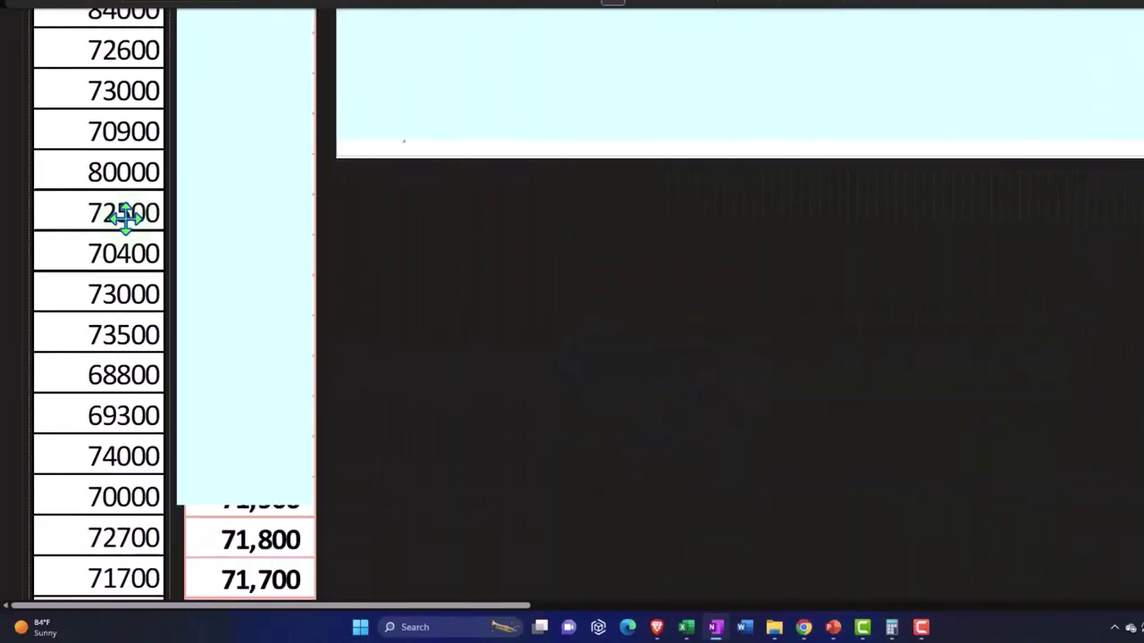
pyautogui.scroll(5, 126, 217)
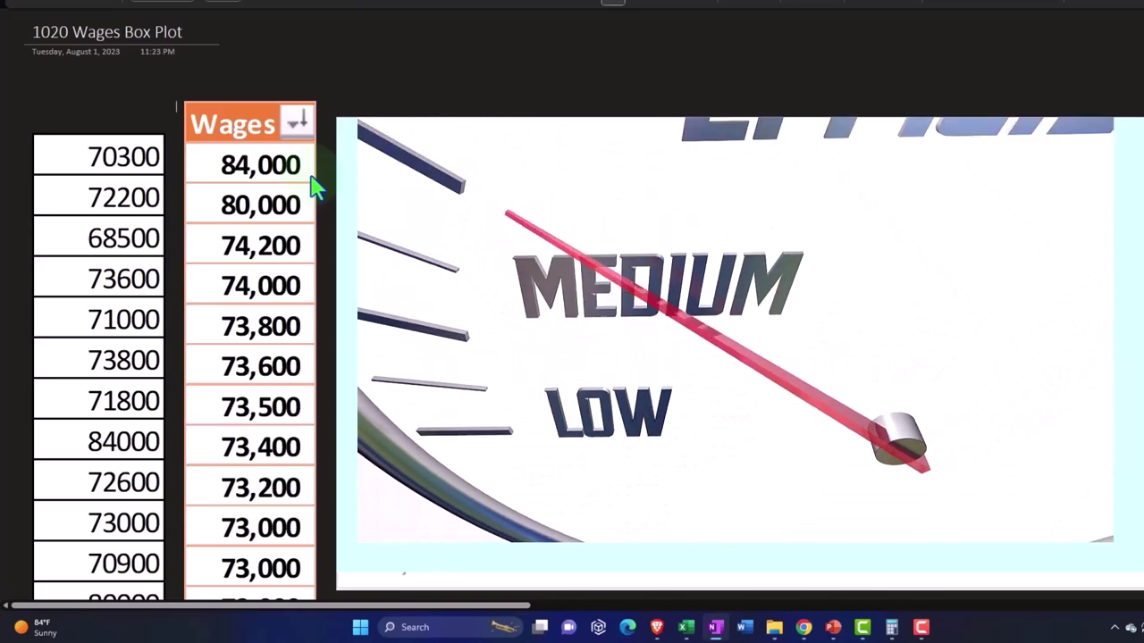
pyautogui.scroll(-3, 315, 187)
pyautogui.scroll(-2, 315, 188)
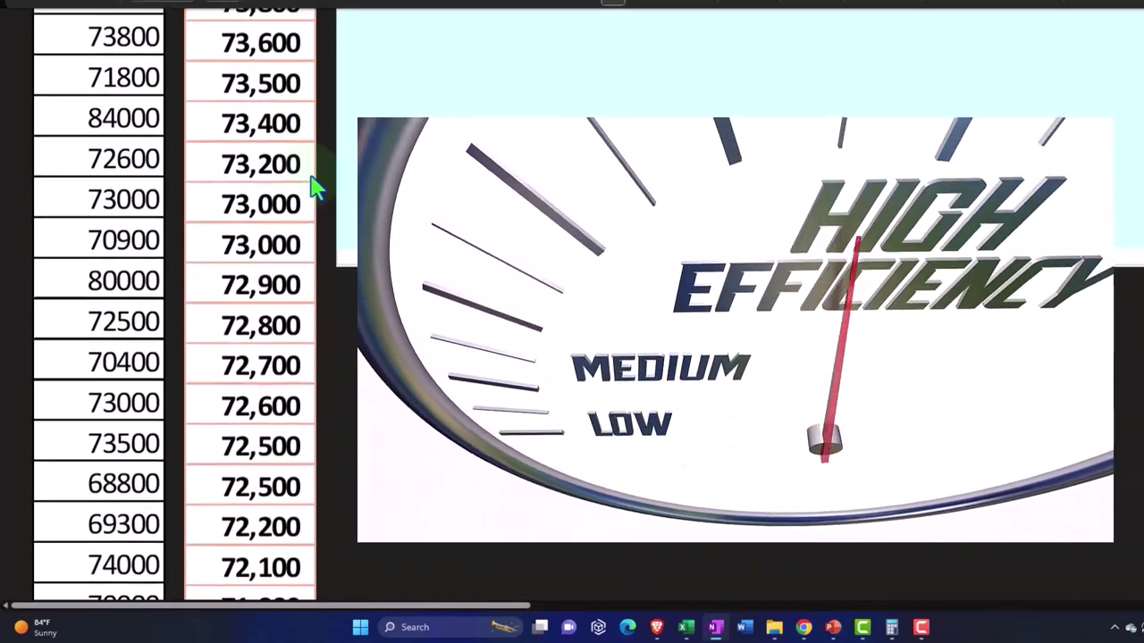
pyautogui.scroll(-2, 314, 188)
pyautogui.scroll(-3, 315, 188)
pyautogui.scroll(-2, 314, 188)
pyautogui.scroll(-2, 314, 188)
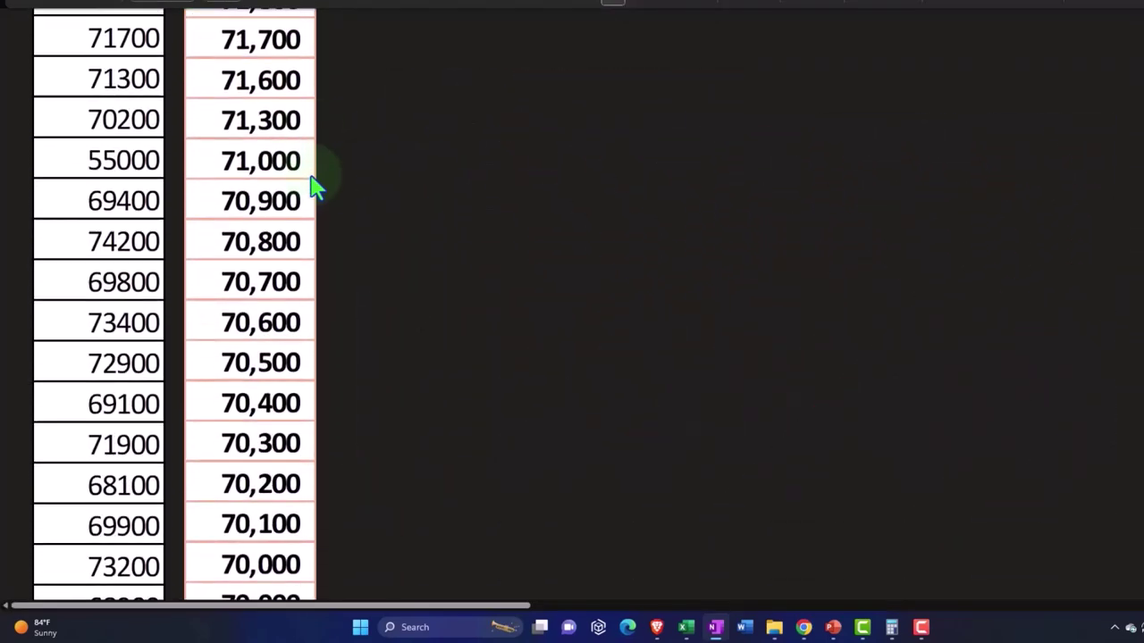
pyautogui.scroll(-3, 315, 188)
pyautogui.scroll(-3, 315, 187)
pyautogui.scroll(-2, 314, 188)
pyautogui.scroll(-3, 314, 187)
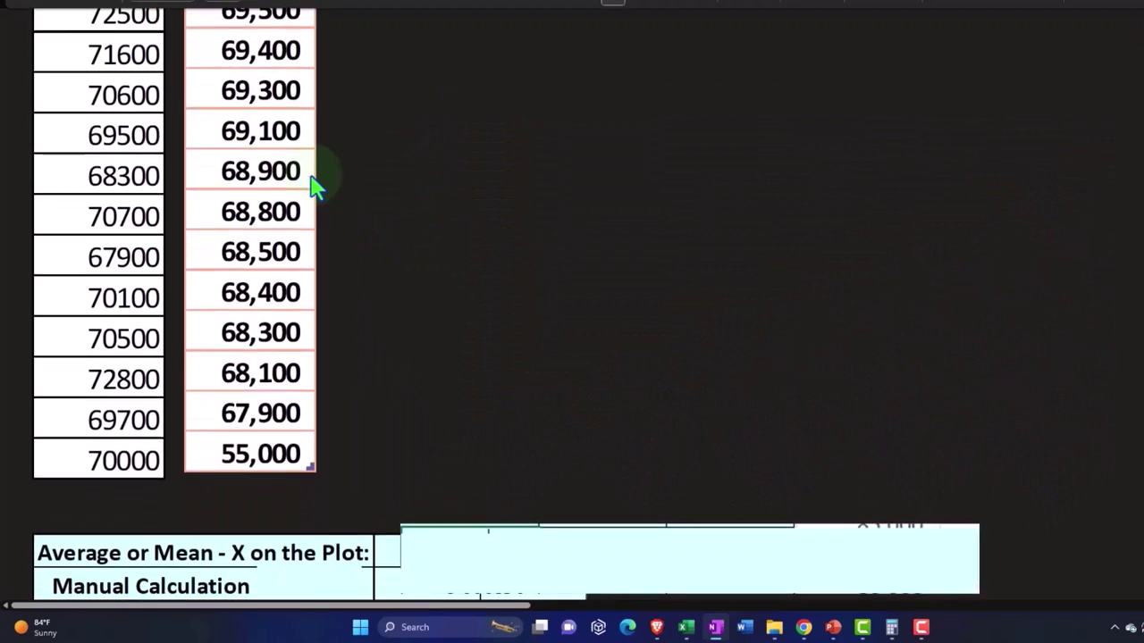
pyautogui.scroll(-2, 314, 187)
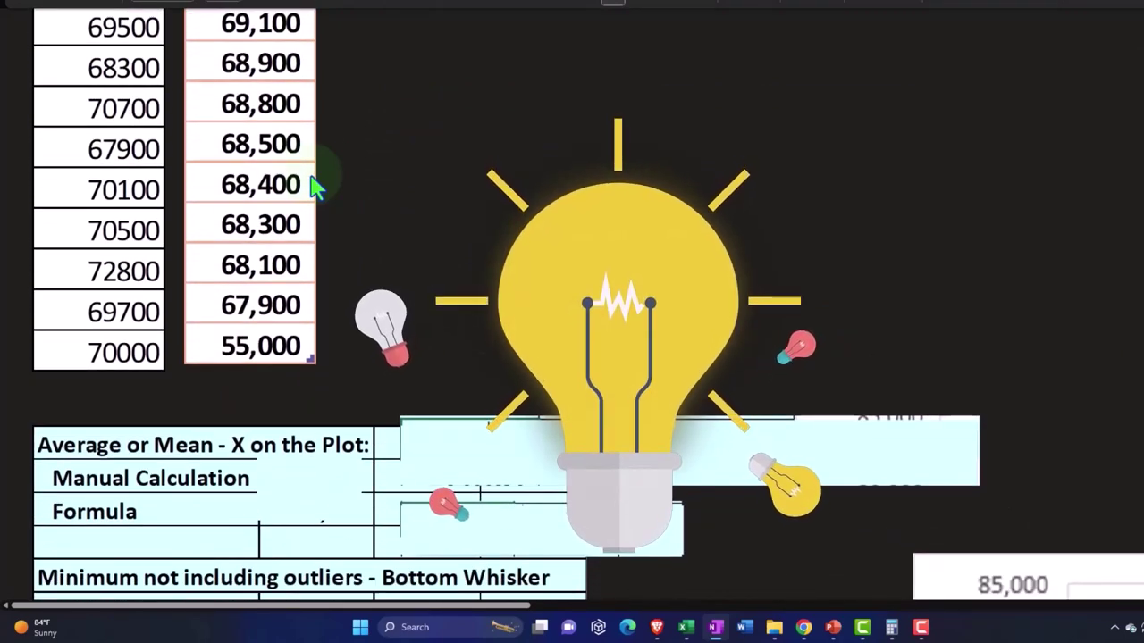
pyautogui.scroll(4, 314, 186)
pyautogui.scroll(3, 315, 186)
pyautogui.scroll(3, 313, 185)
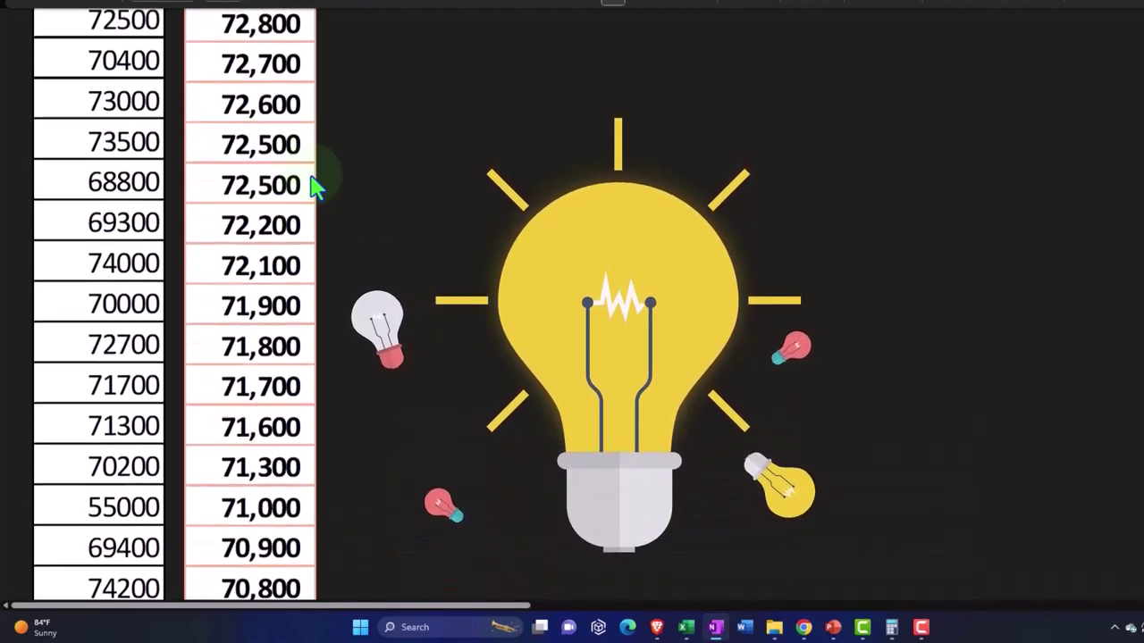
pyautogui.scroll(3, 312, 185)
pyautogui.scroll(2, 313, 185)
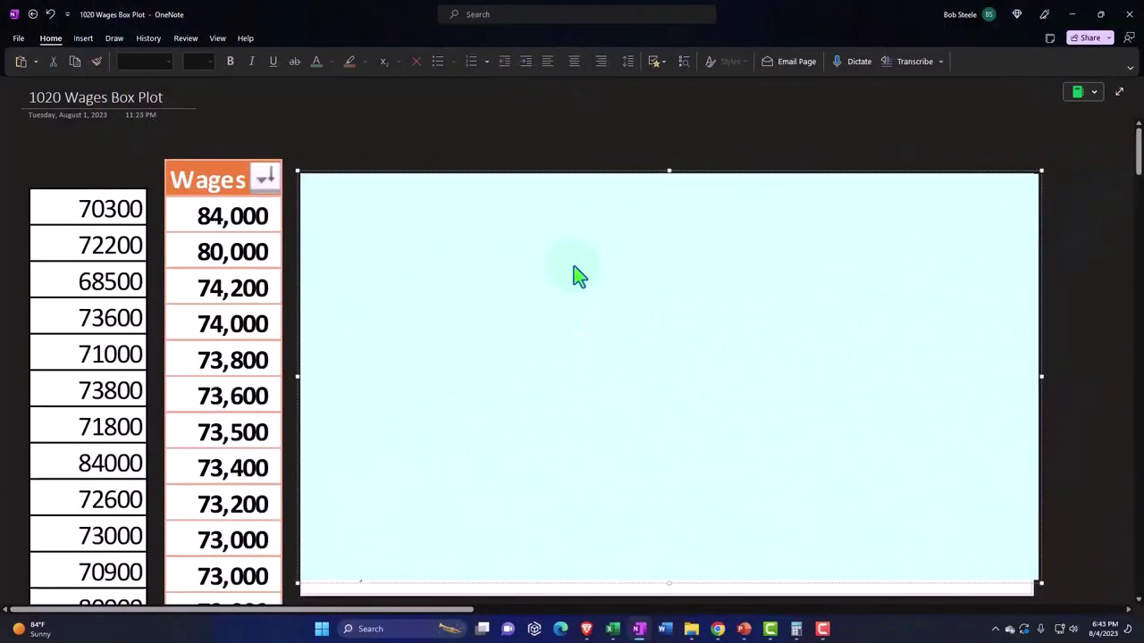
# - Drag the cover image off the box plot to show box 69,700–72,800 and median 70,900
pyautogui.moveTo(573, 265); pyautogui.dragTo(587, 362)
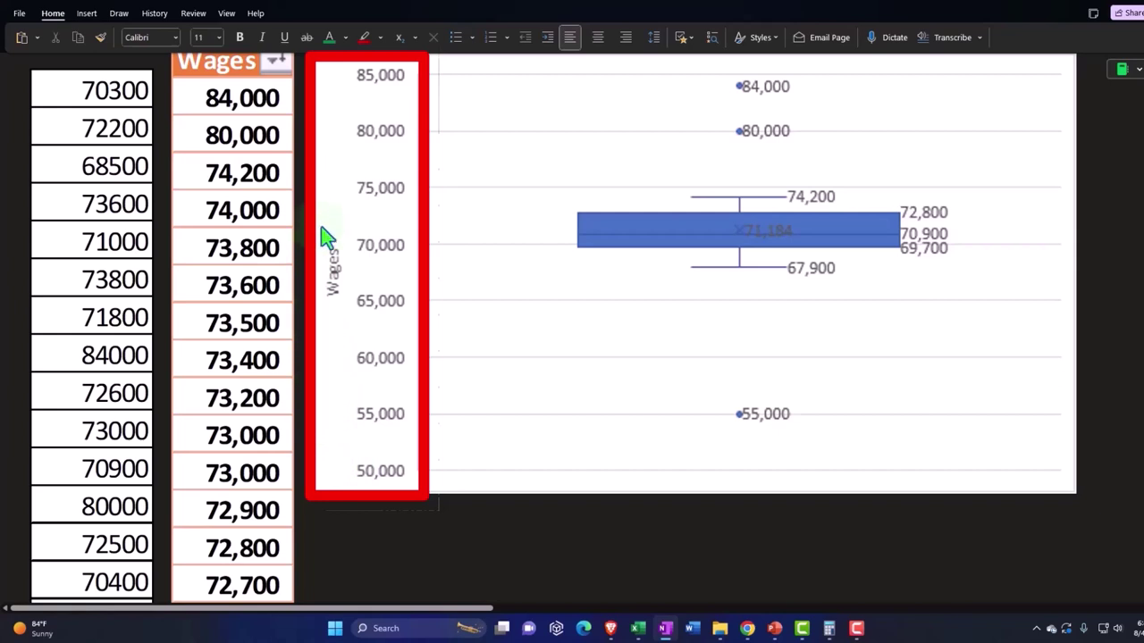
pyautogui.scroll(2, 340, 188)
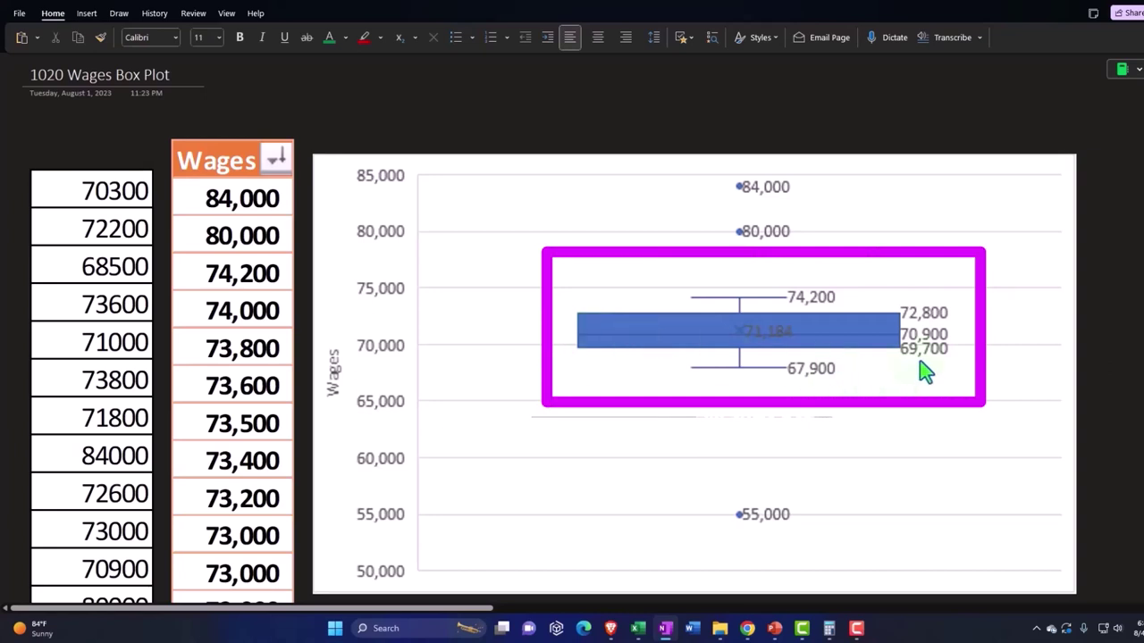
pyautogui.scroll(-3, 893, 378)
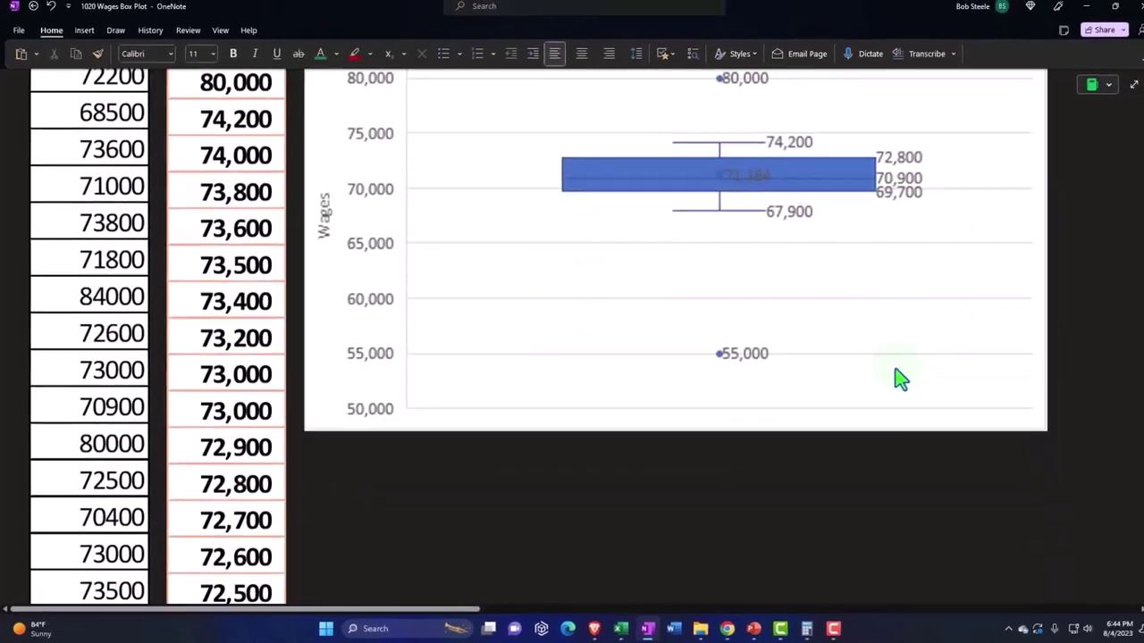
pyautogui.scroll(-3, 894, 378)
pyautogui.scroll(-5, 887, 380)
pyautogui.scroll(-3, 887, 380)
pyautogui.scroll(-5, 887, 379)
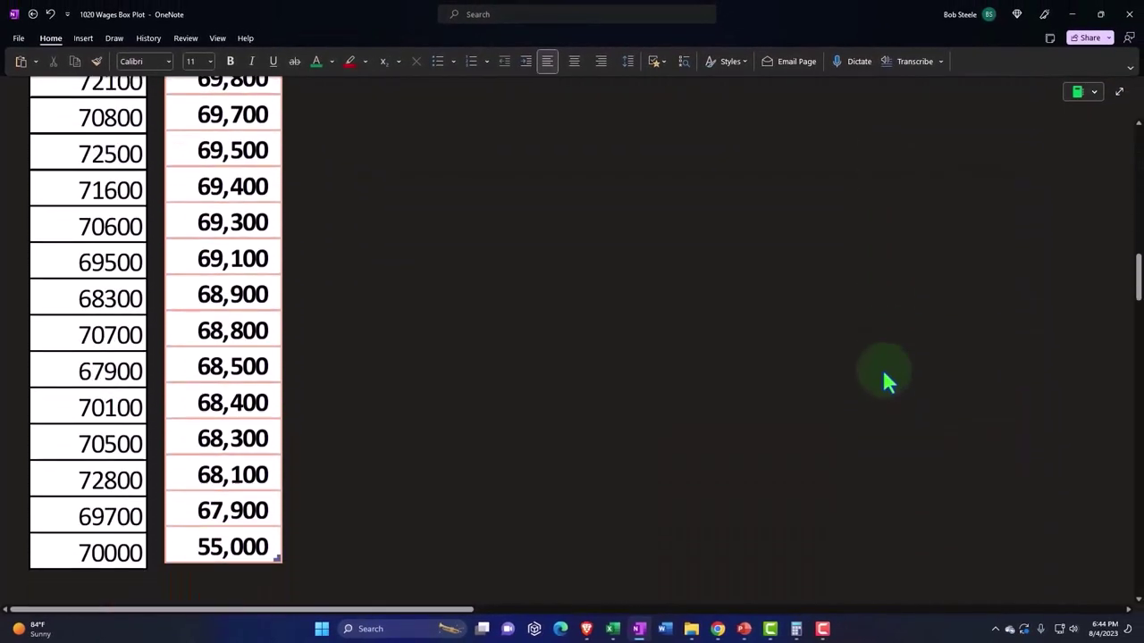
pyautogui.scroll(-5, 888, 380)
pyautogui.scroll(-2, 886, 378)
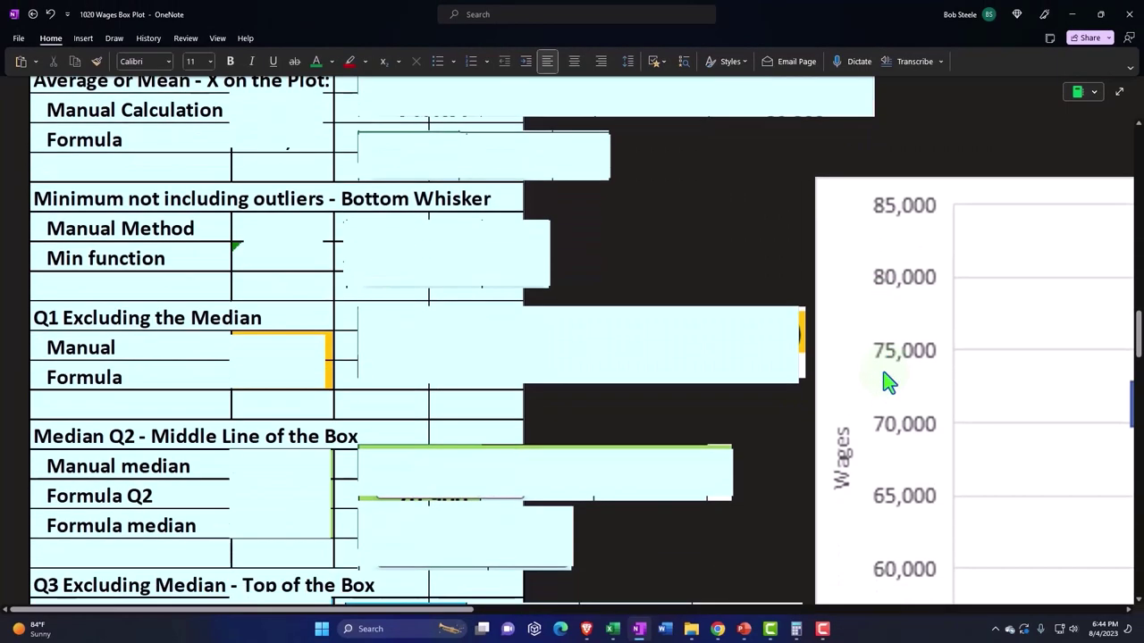
pyautogui.scroll(-10, 855, 452)
pyautogui.scroll(10, 855, 452)
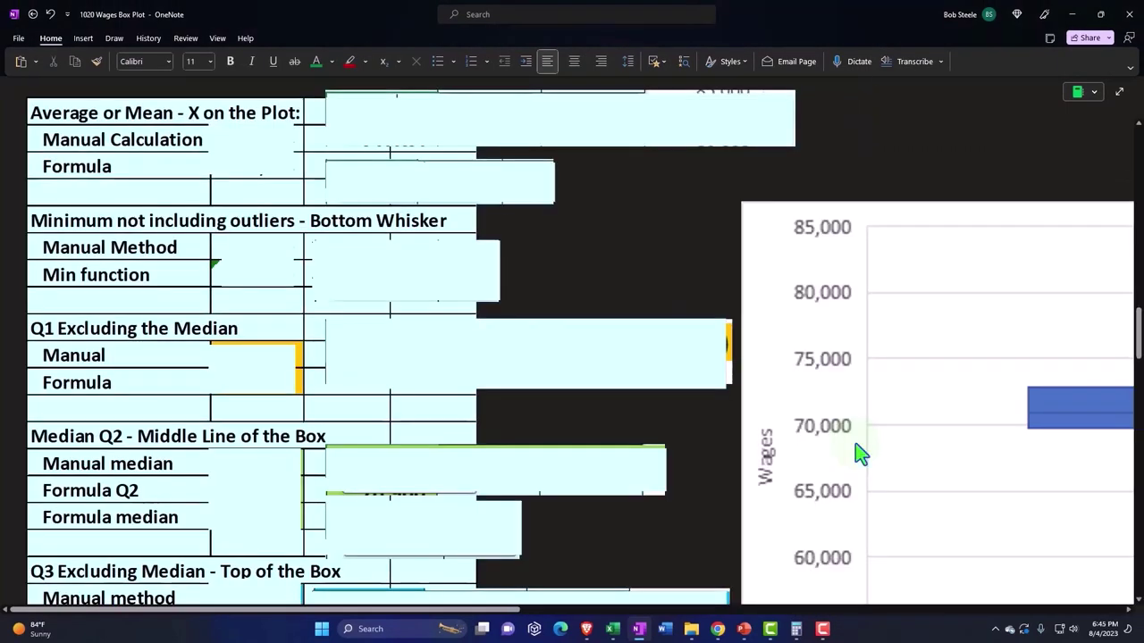
pyautogui.keyDown('ctrl'); pyautogui.scroll(-3, 855, 452); pyautogui.keyUp('ctrl')
pyautogui.keyDown('ctrl'); pyautogui.scroll(-1, 858, 454); pyautogui.keyUp('ctrl')
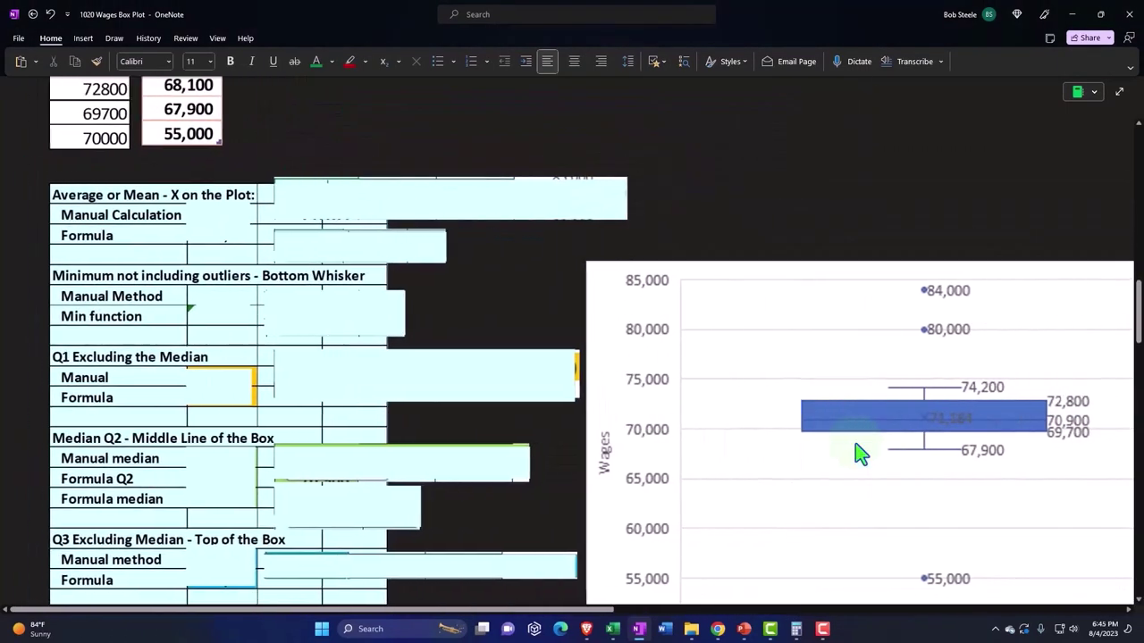
pyautogui.keyDown('ctrl'); pyautogui.scroll(-1, 860, 452); pyautogui.keyUp('ctrl')
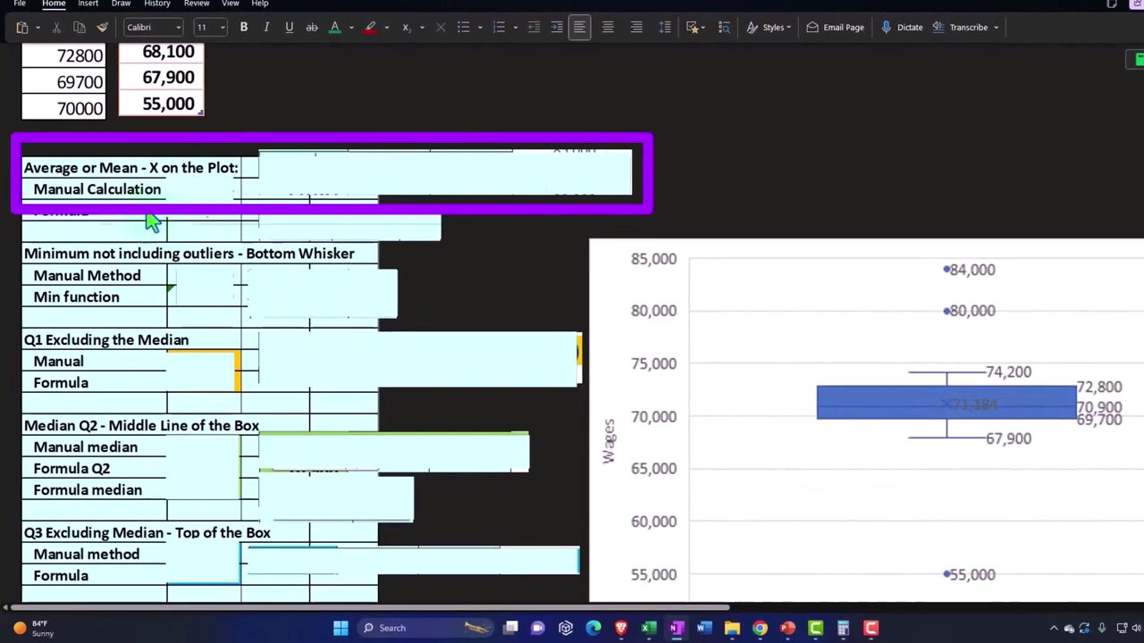
# - Delete the covering image to reveal the 71,184 mean in both Average rows
pyautogui.click(349, 181)
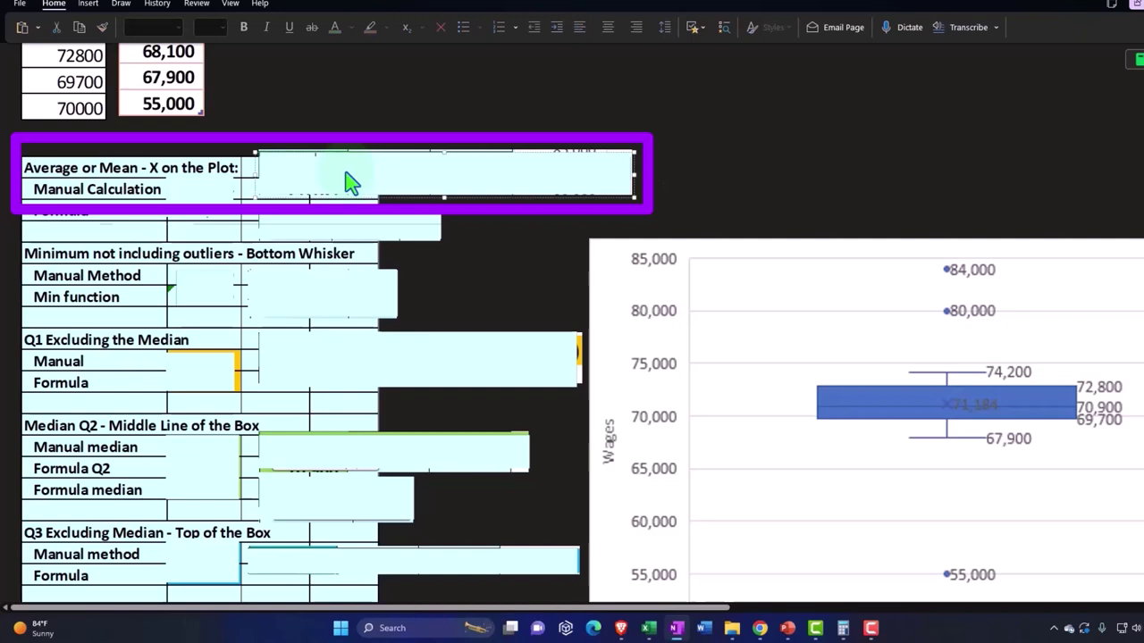
pyautogui.press('Delete')
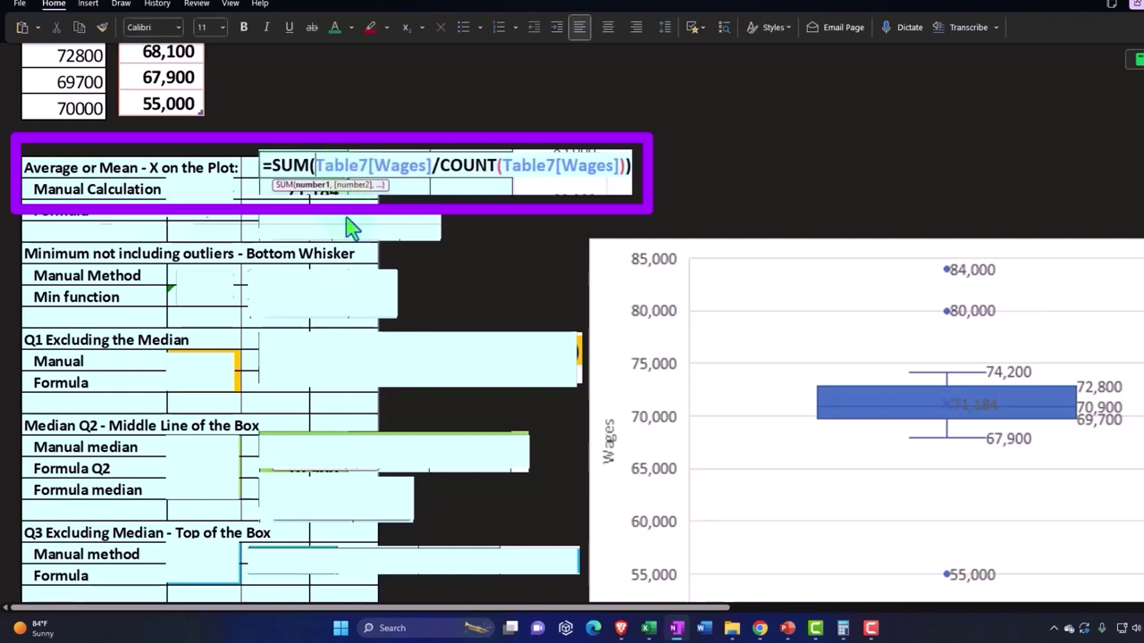
pyautogui.scroll(1, 338, 236)
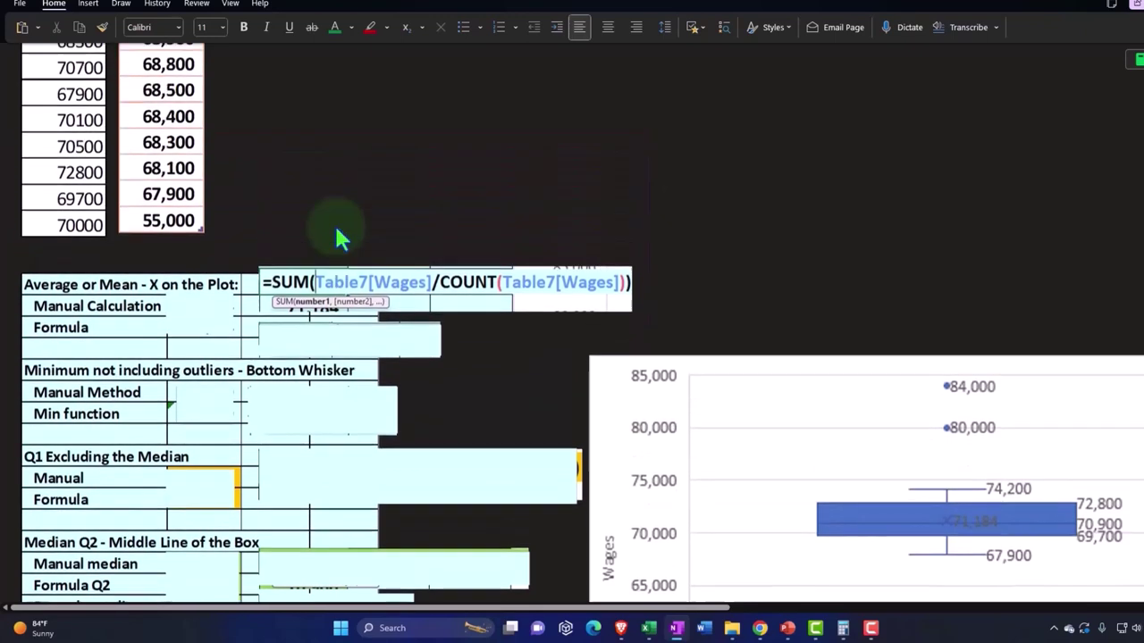
pyautogui.scroll(2, 338, 237)
pyautogui.scroll(1, 337, 236)
pyautogui.scroll(1, 340, 238)
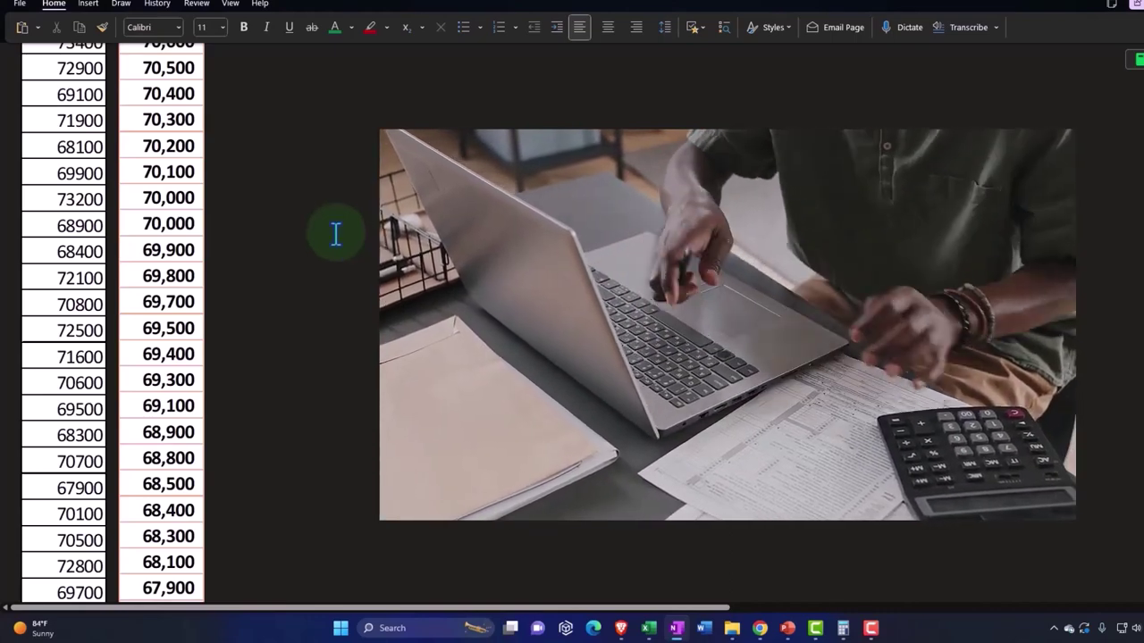
pyautogui.scroll(5, 334, 236)
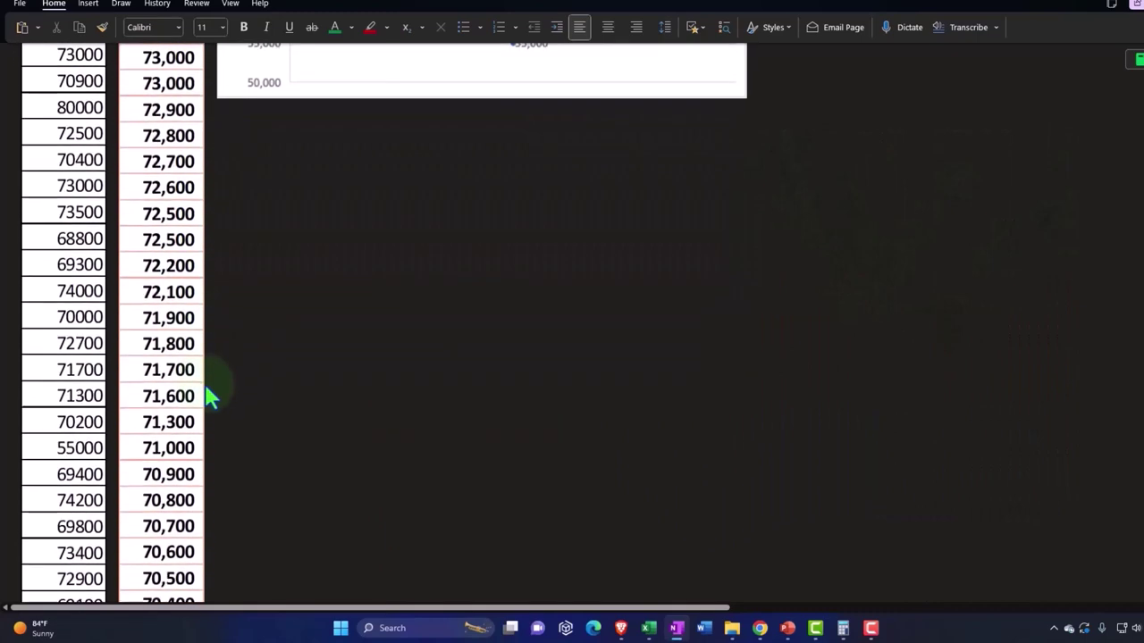
pyautogui.scroll(-4, 207, 393)
pyautogui.scroll(-3, 209, 401)
pyautogui.scroll(-2, 209, 401)
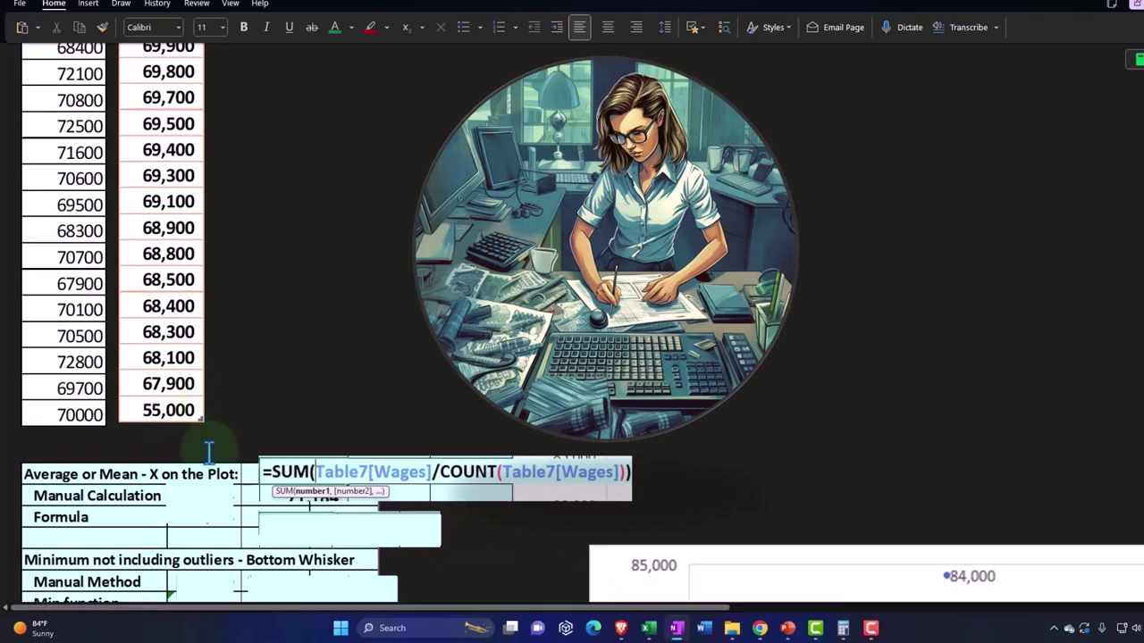
# - Place the =AVERAGE(Table7[Wages]) formula callout beside the Formula row
pyautogui.click(209, 523)
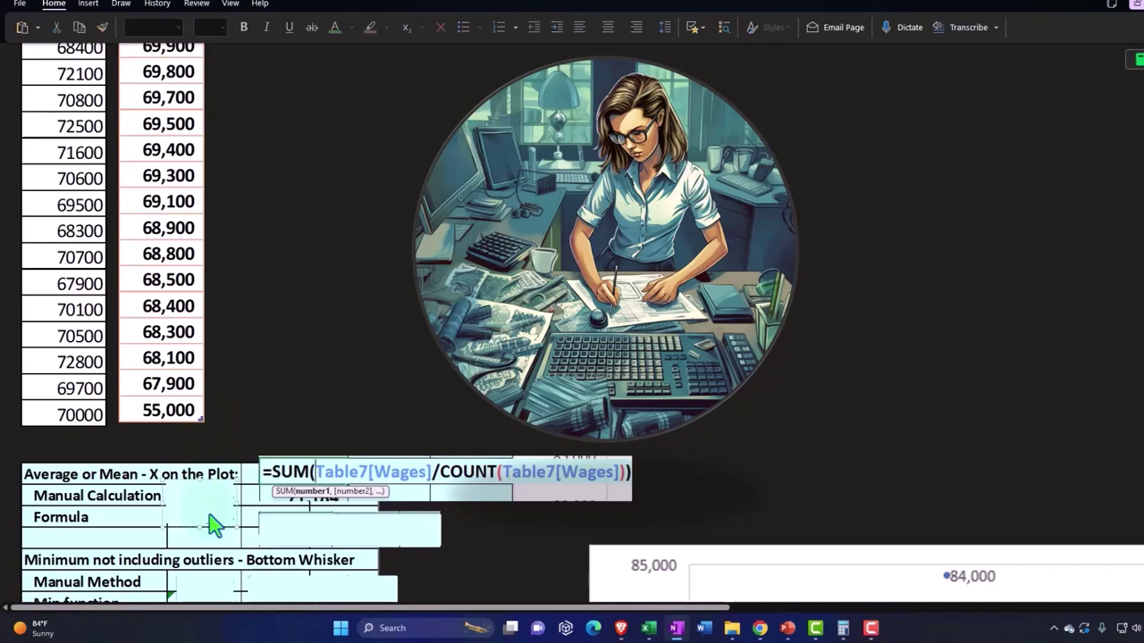
pyautogui.click(300, 538)
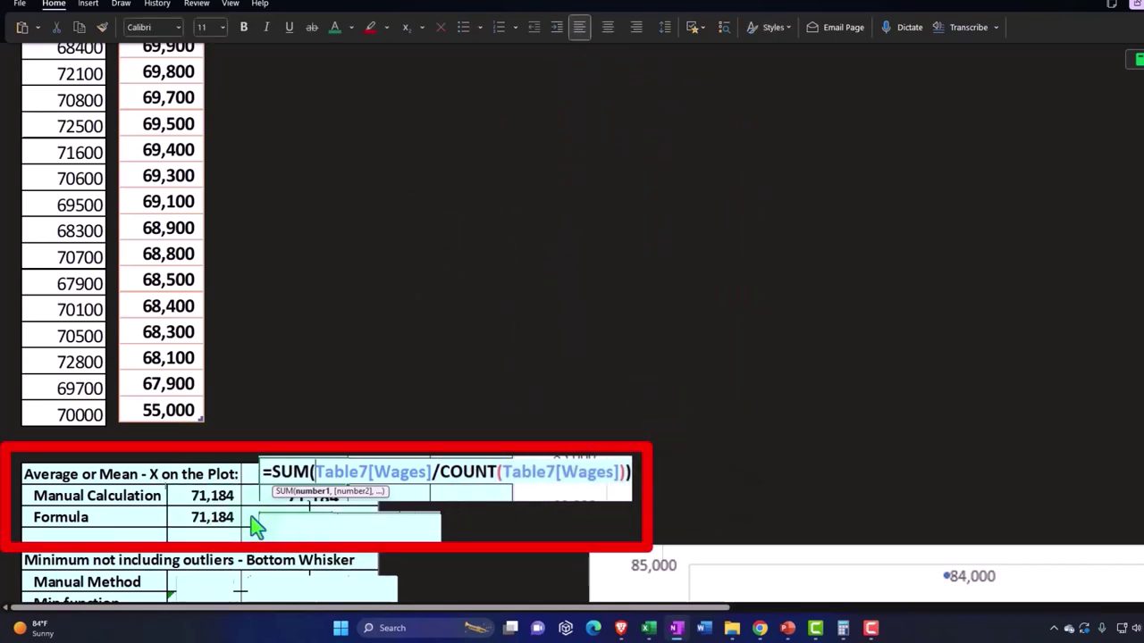
pyautogui.scroll(-3, 255, 527)
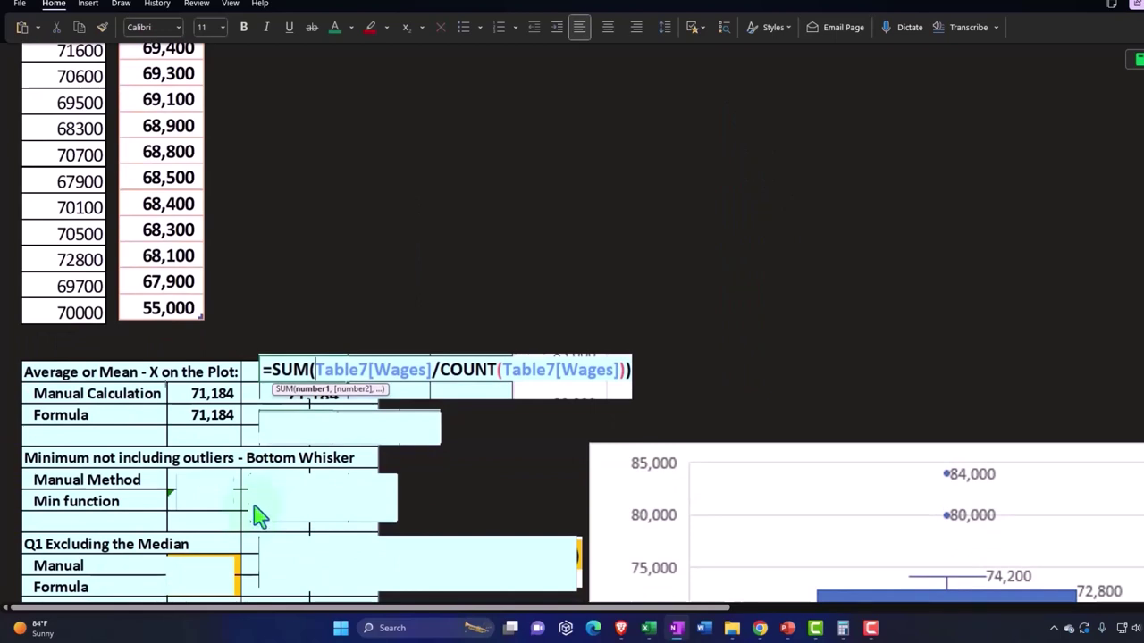
pyautogui.click(285, 435)
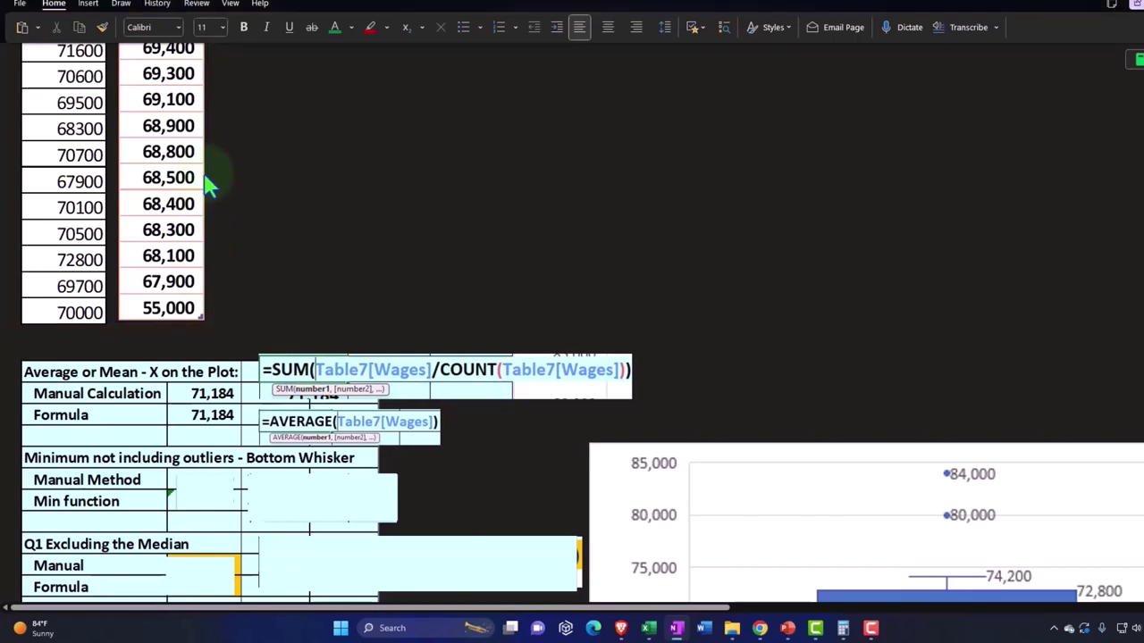
# - Bring the Bottom Whisker Manual Method and Min function rows into view, both reading 67,900
pyautogui.scroll(-3, 205, 184)
pyautogui.scroll(-1, 205, 183)
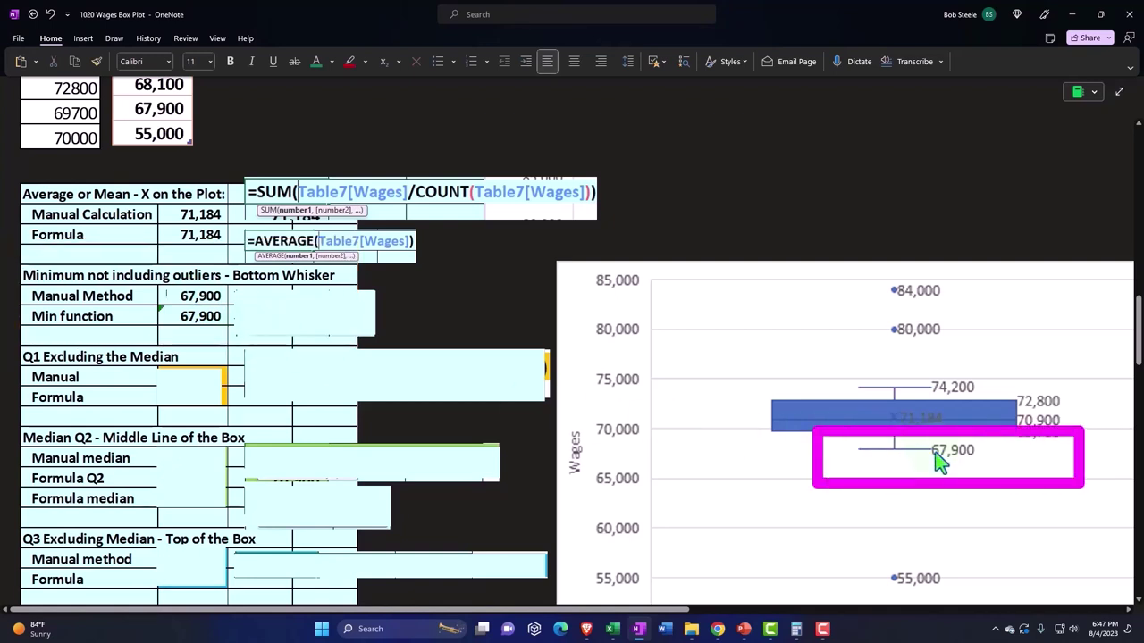
# - Scroll the bottom-whisker section to check the =MIN(B3:B50) callout beside the Min function row
pyautogui.scroll(-2, 961, 551)
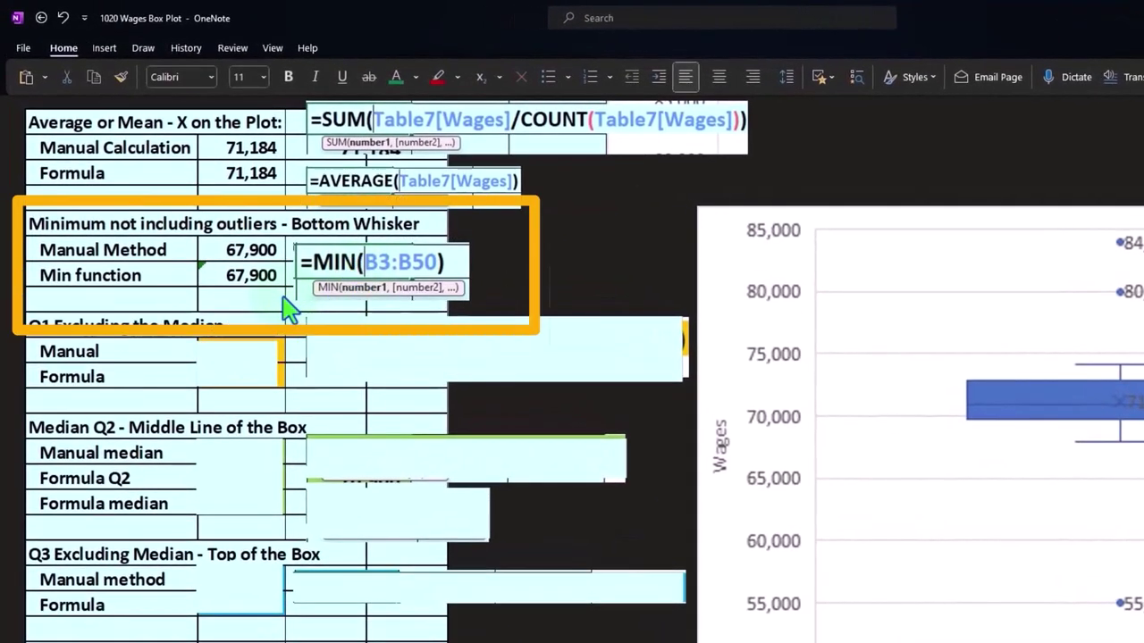
pyautogui.scroll(5, 265, 289)
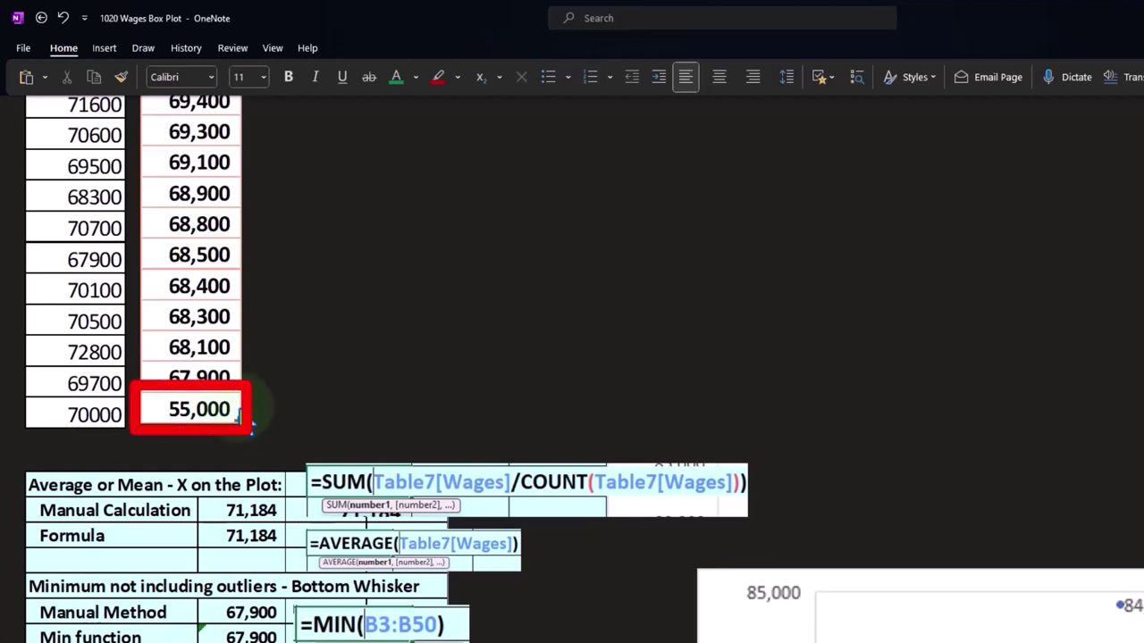
pyautogui.scroll(-1, 243, 420)
pyautogui.scroll(-2, 268, 465)
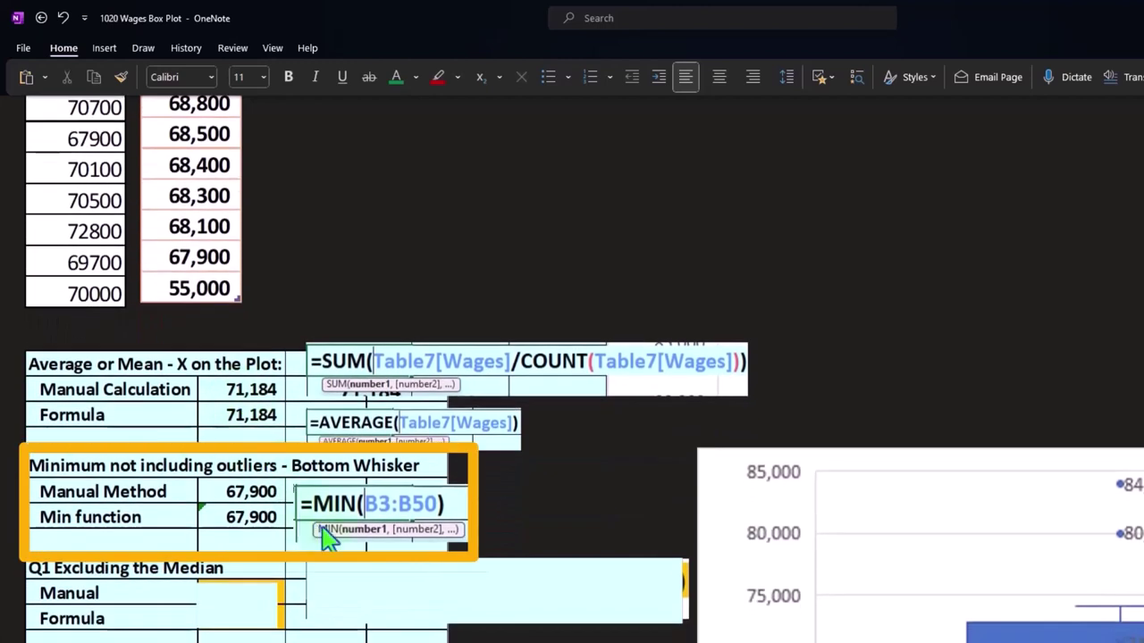
pyautogui.scroll(-2, 317, 491)
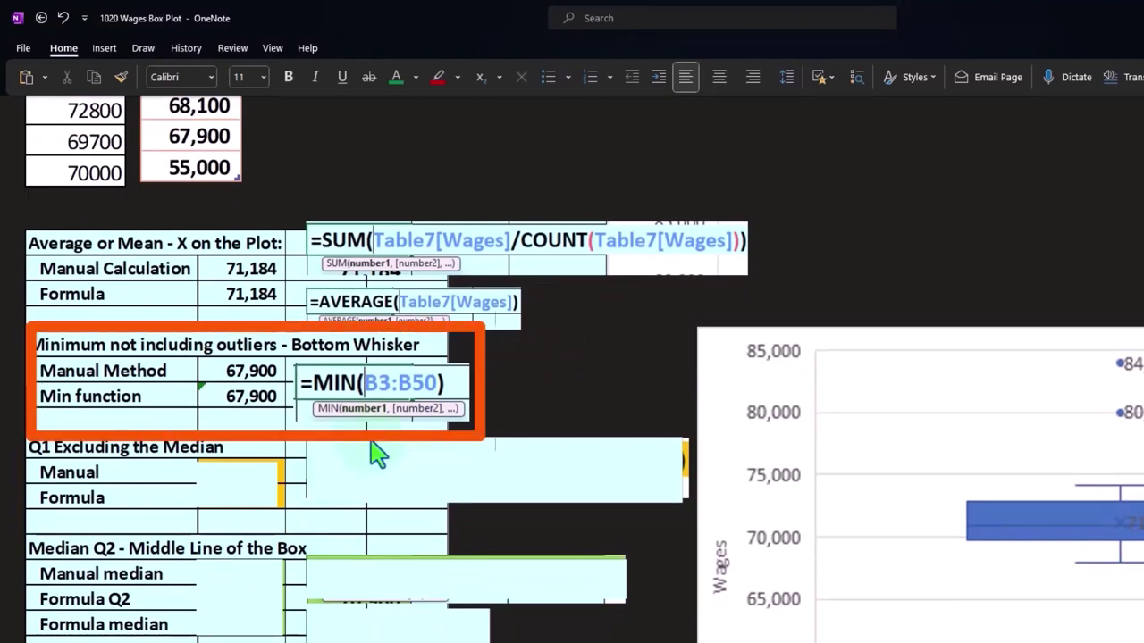
pyautogui.scroll(2, 375, 451)
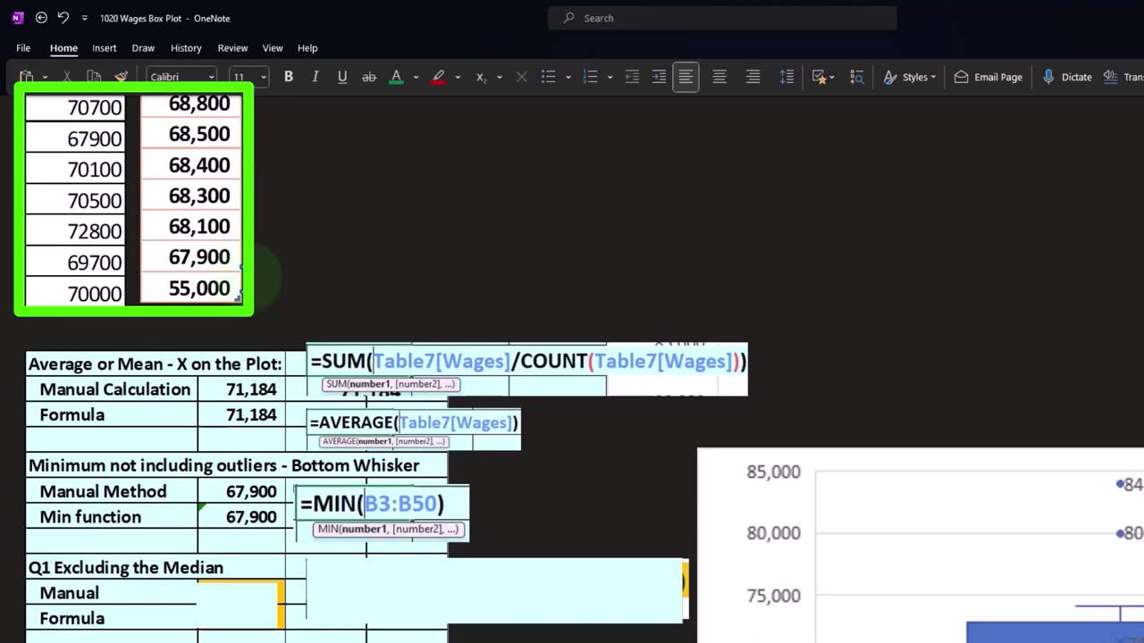
pyautogui.scroll(-2, 247, 277)
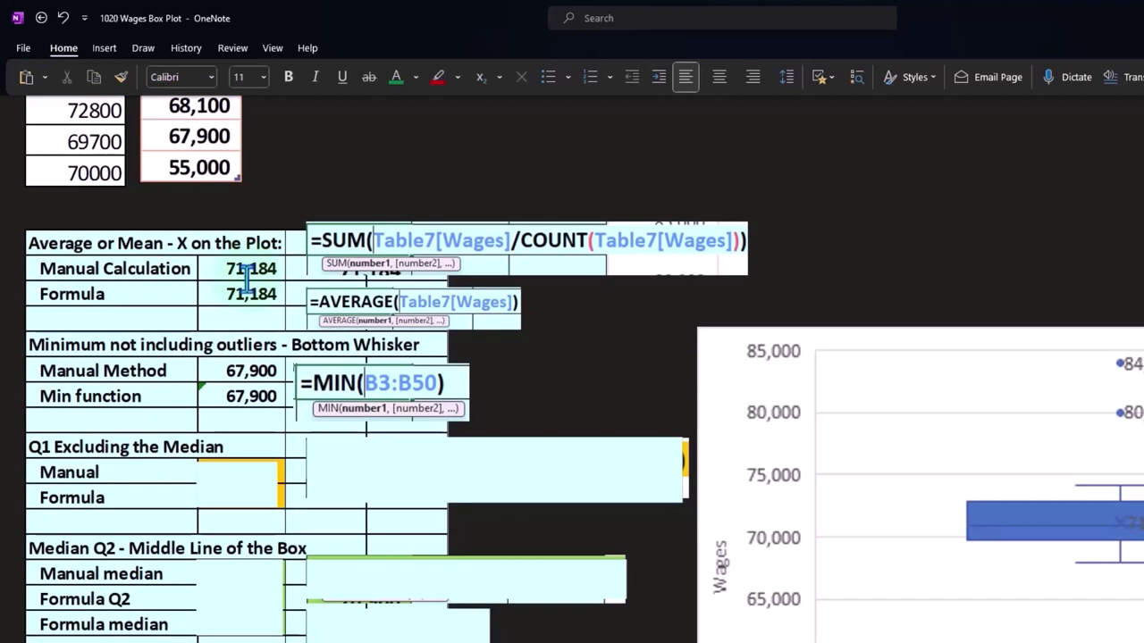
pyautogui.scroll(-2, 247, 277)
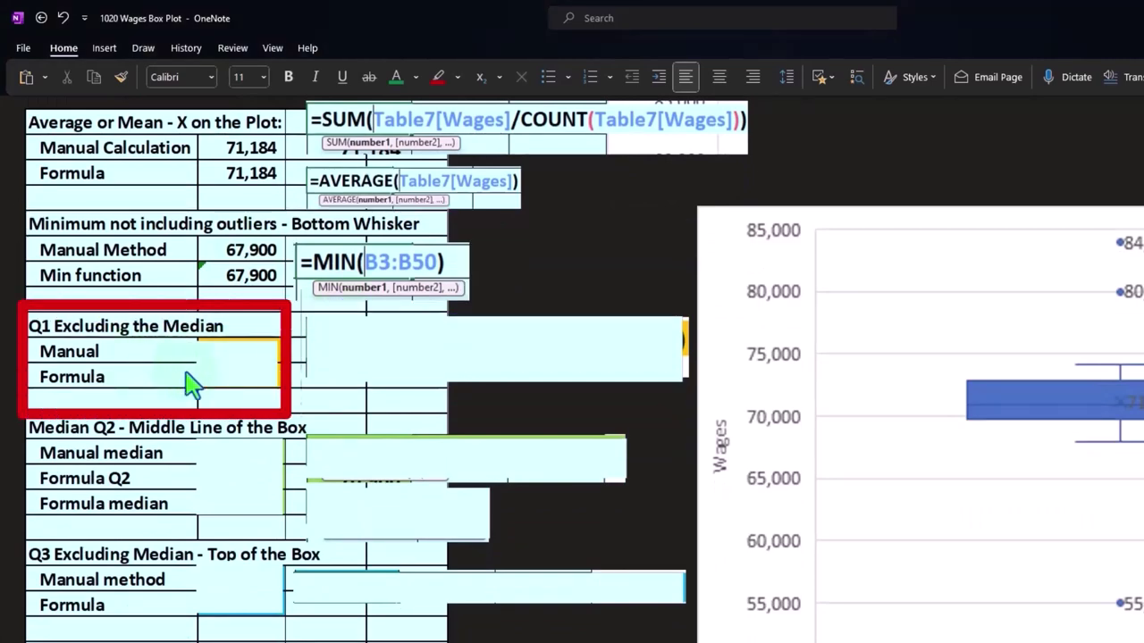
# - Put 69,700 in the Q1 Manual and Formula cells with an orange fill
pyautogui.click(224, 383)
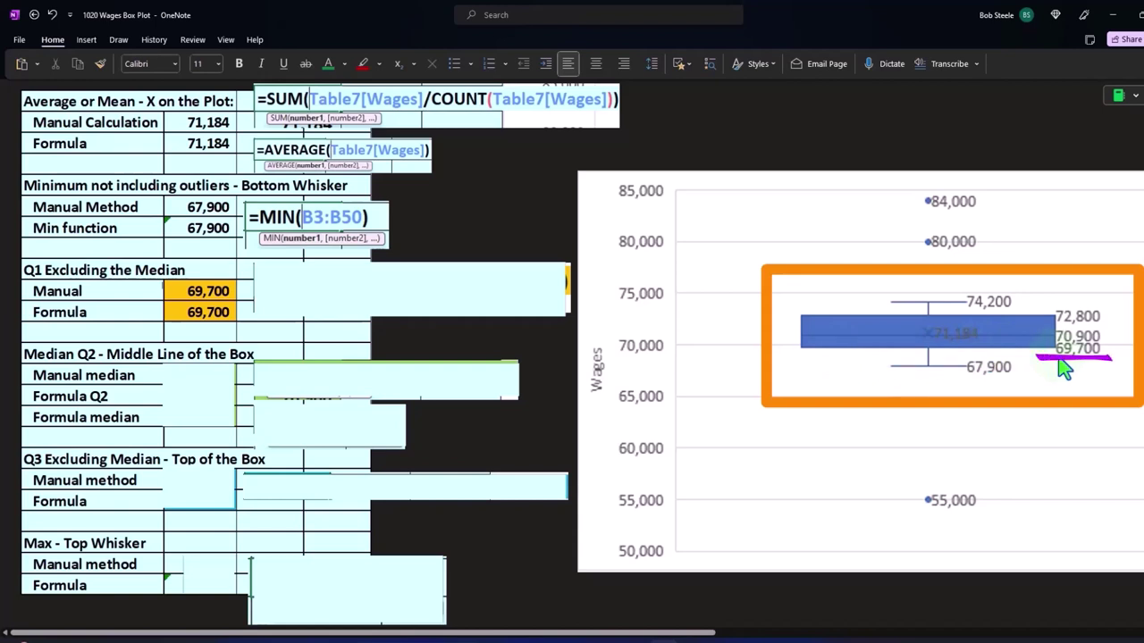
pyautogui.scroll(1, 536, 443)
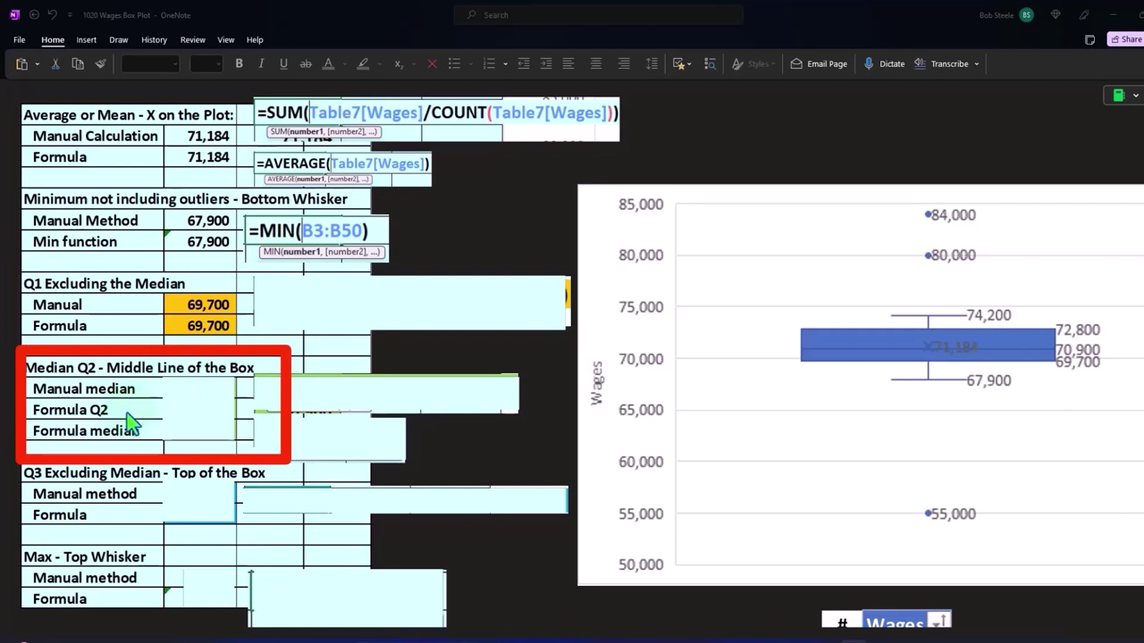
# - Put 70,900 in the Manual median, Formula Q2 and Formula median cells with green fill
pyautogui.click(229, 414)
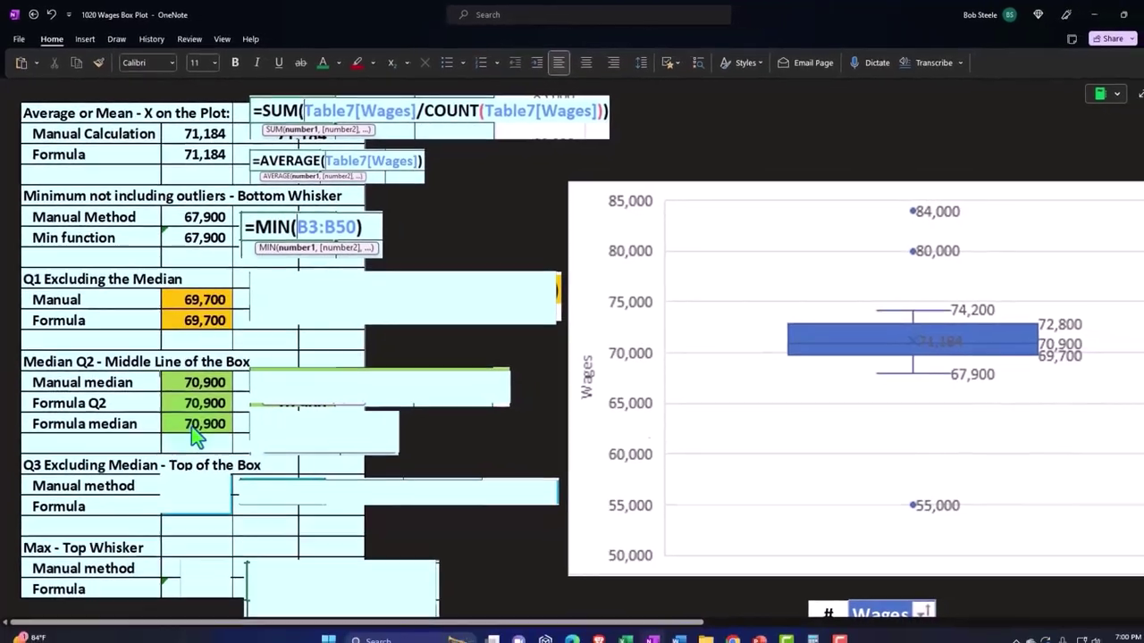
pyautogui.scroll(-5, 196, 437)
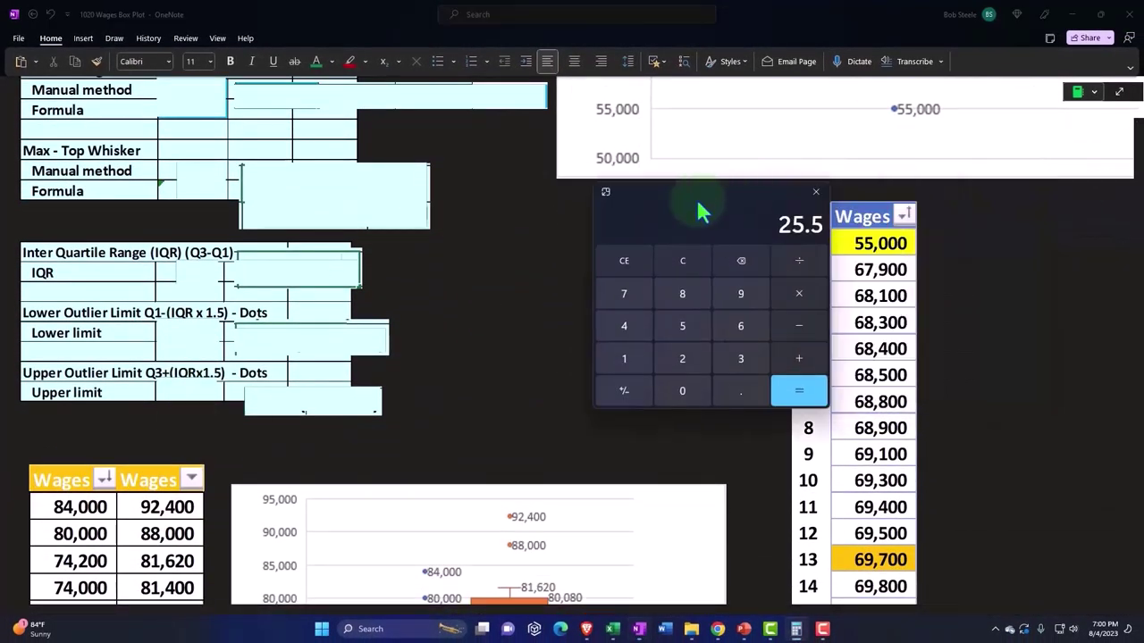
# - Move Calculator beside the sorted wages table and scroll the page to compare
pyautogui.moveTo(697, 204); pyautogui.dragTo(599, 217)
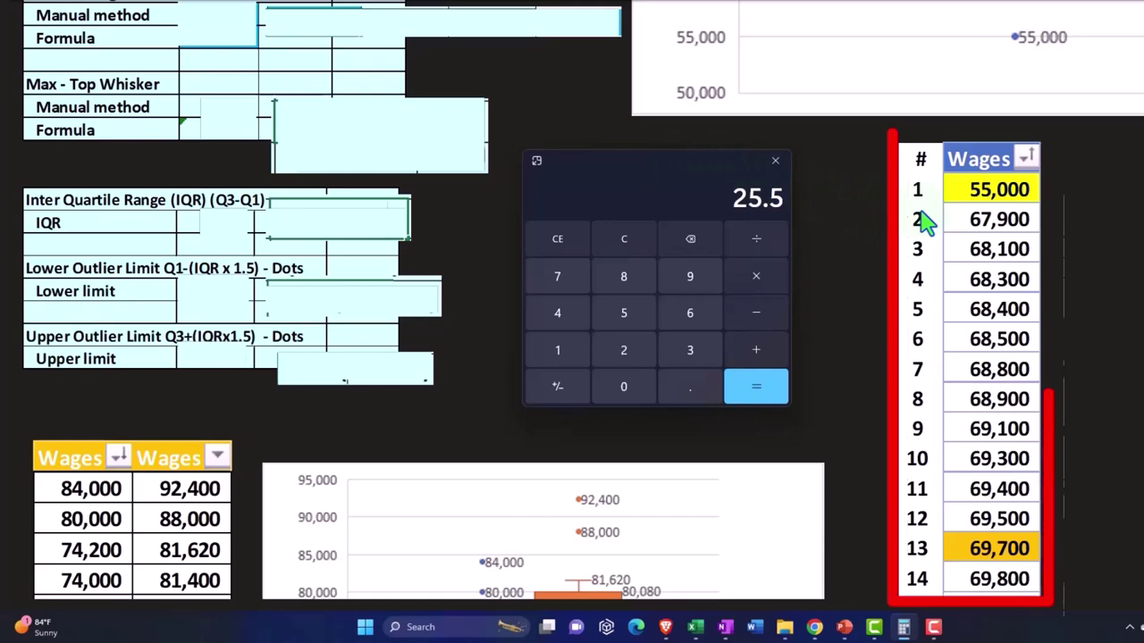
pyautogui.click(1058, 219)
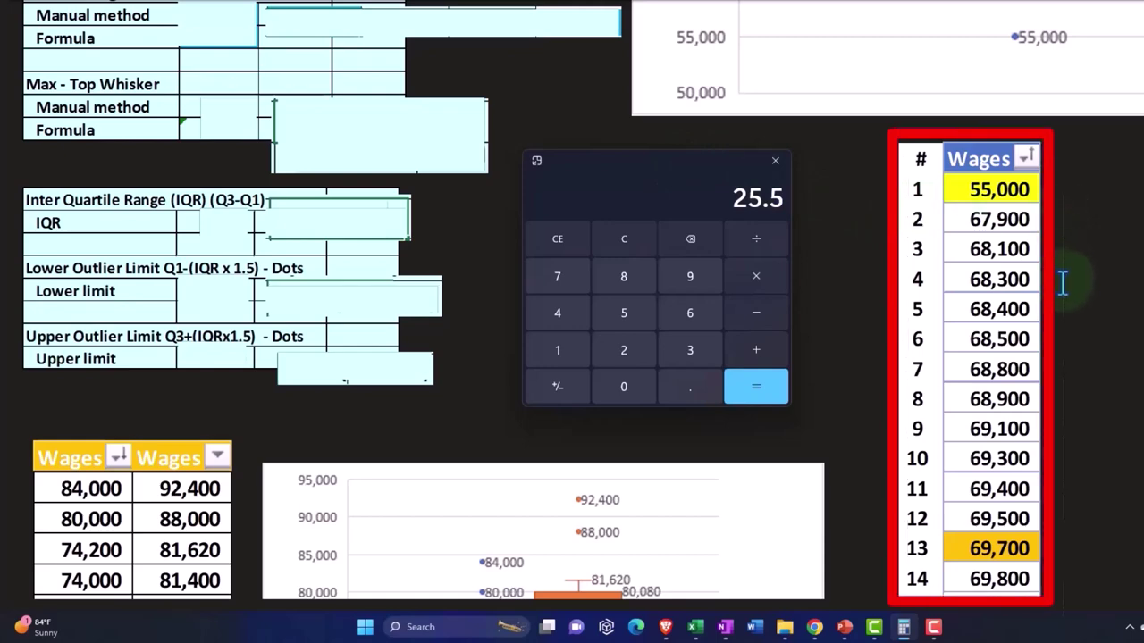
pyautogui.scroll(-4, 1062, 283)
pyautogui.scroll(-3, 1062, 283)
pyautogui.scroll(-3, 1060, 284)
pyautogui.scroll(-2, 1042, 387)
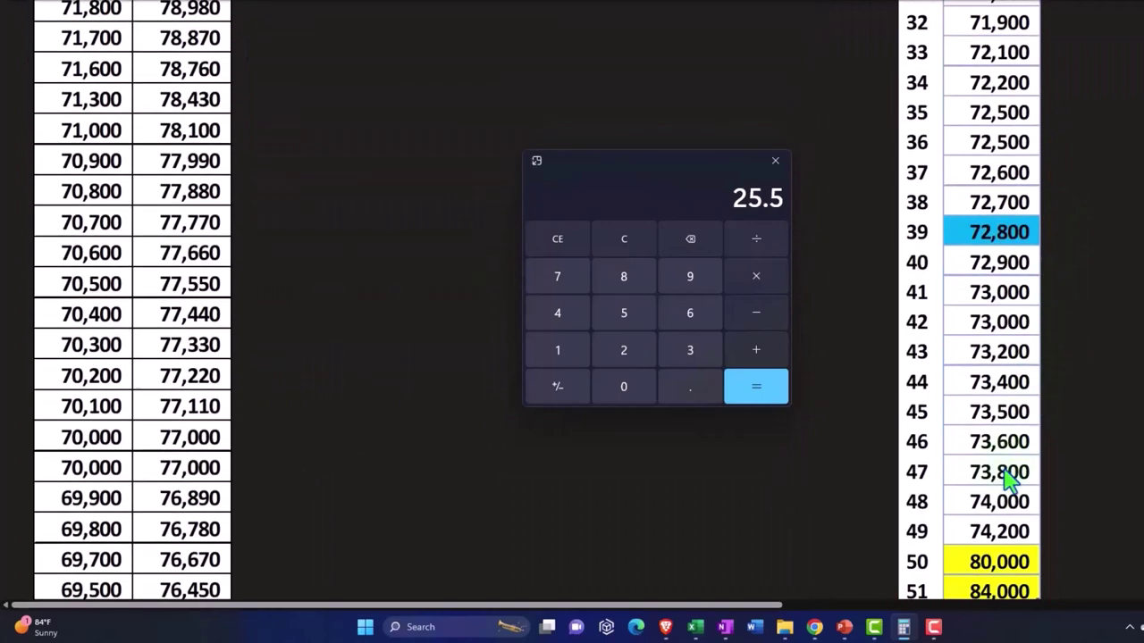
pyautogui.scroll(-3, 1009, 474)
pyautogui.moveTo(978, 469); pyautogui.dragTo(924, 409)
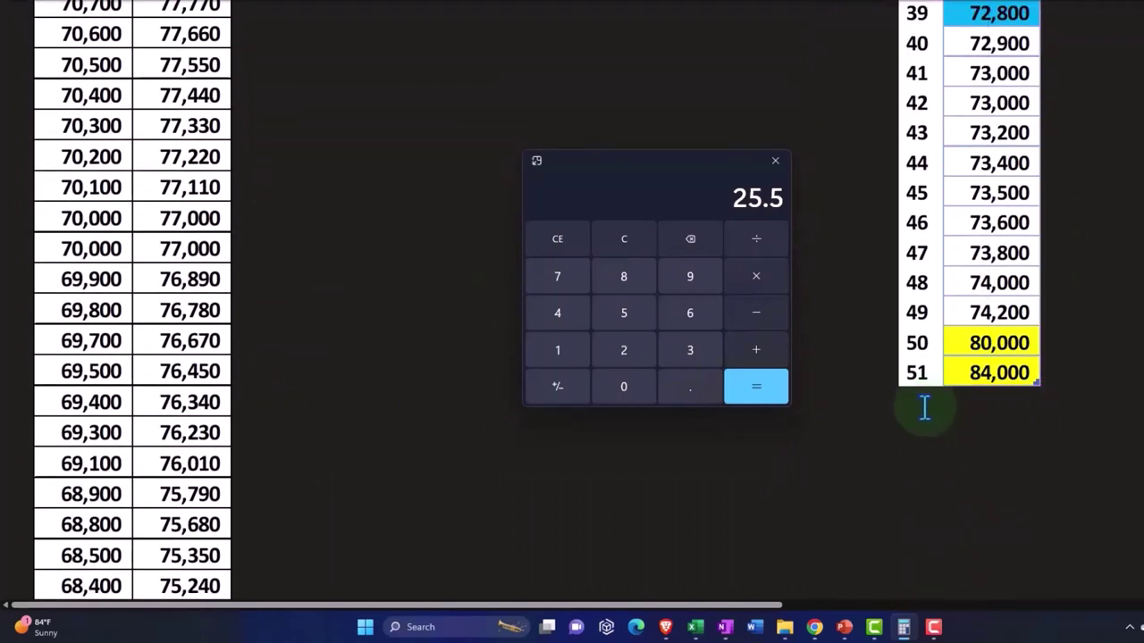
pyautogui.scroll(2, 925, 409)
pyautogui.scroll(5, 925, 409)
pyautogui.scroll(3, 924, 409)
pyautogui.scroll(2, 924, 410)
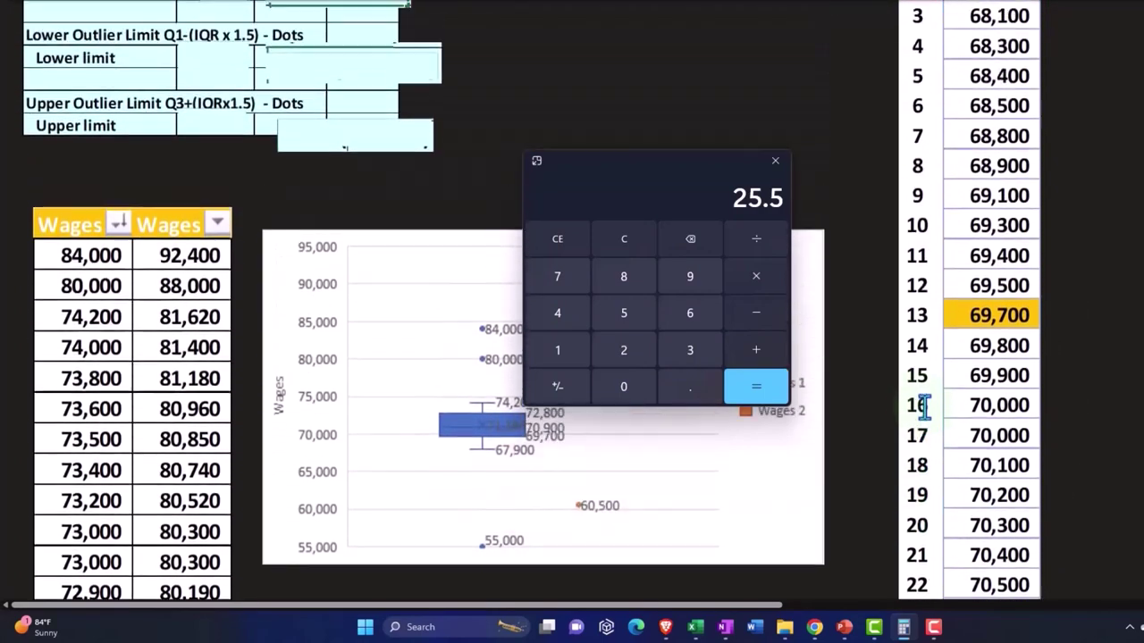
pyautogui.scroll(1, 919, 402)
pyautogui.scroll(2, 935, 401)
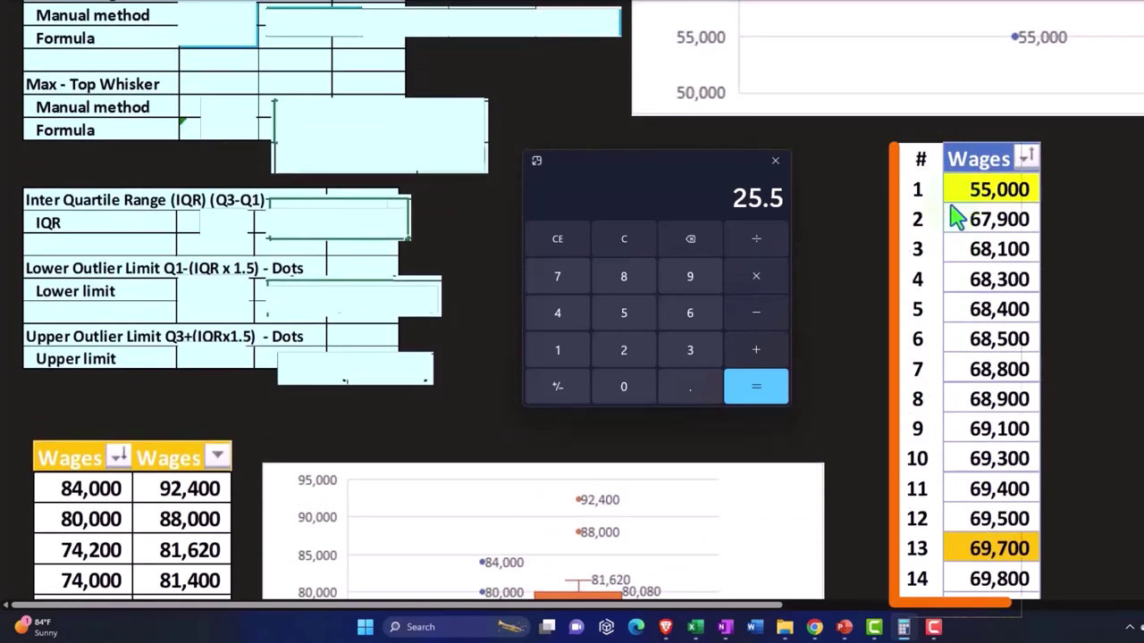
pyautogui.scroll(-1, 898, 348)
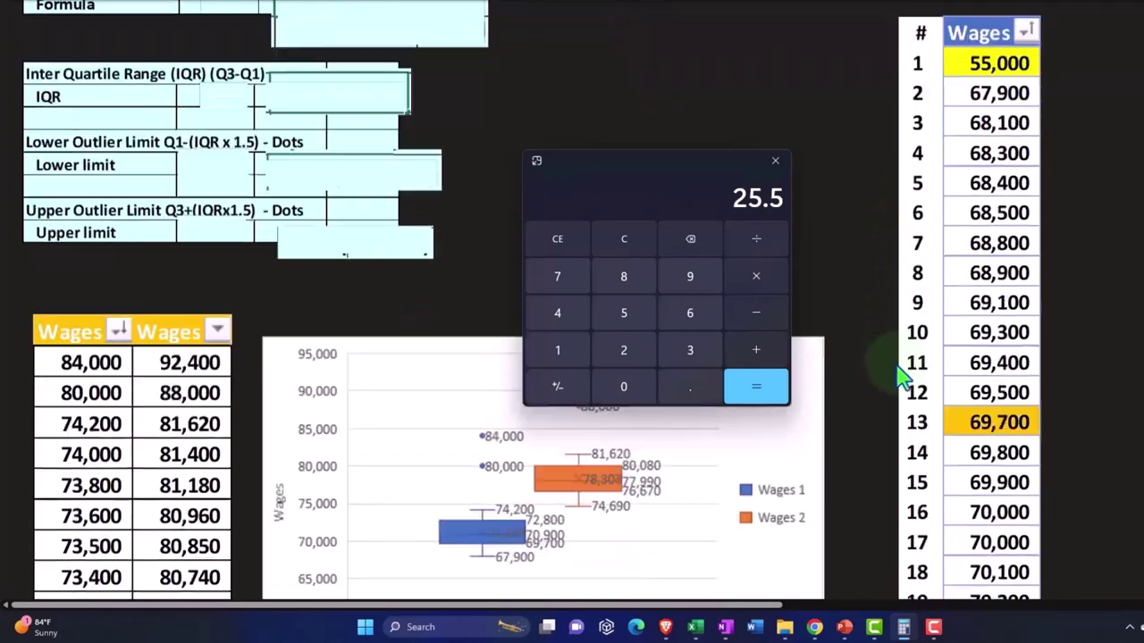
pyautogui.scroll(-3, 906, 370)
pyautogui.scroll(-4, 909, 370)
pyautogui.scroll(-3, 906, 380)
pyautogui.scroll(-1, 903, 389)
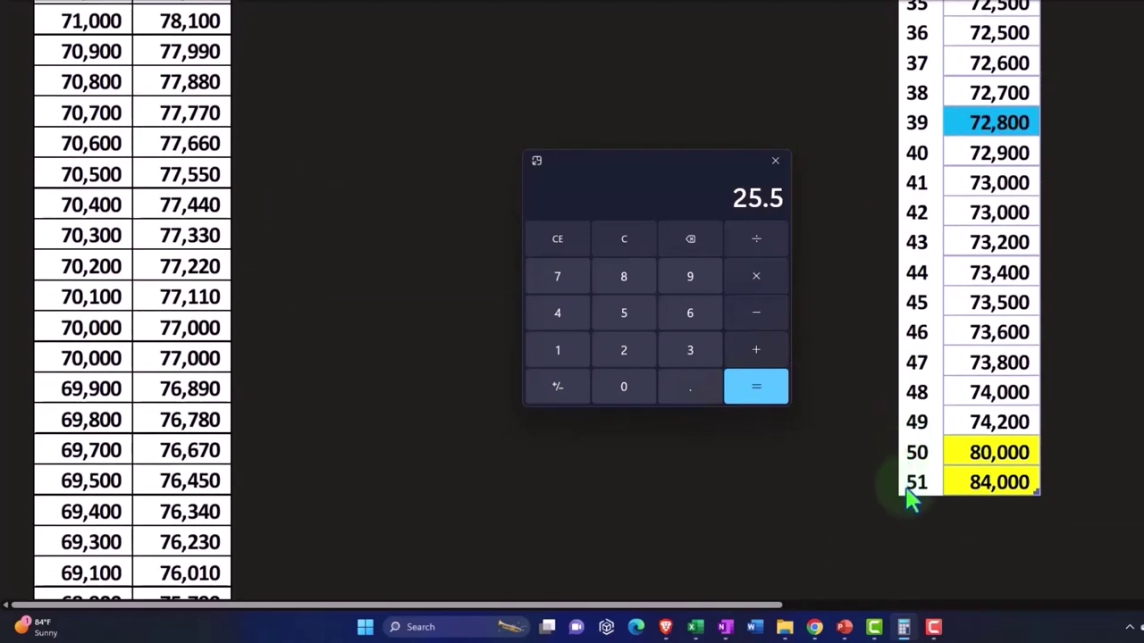
# - Compute 51/2 in Calculator, getting 25.5
pyautogui.click(625, 241)
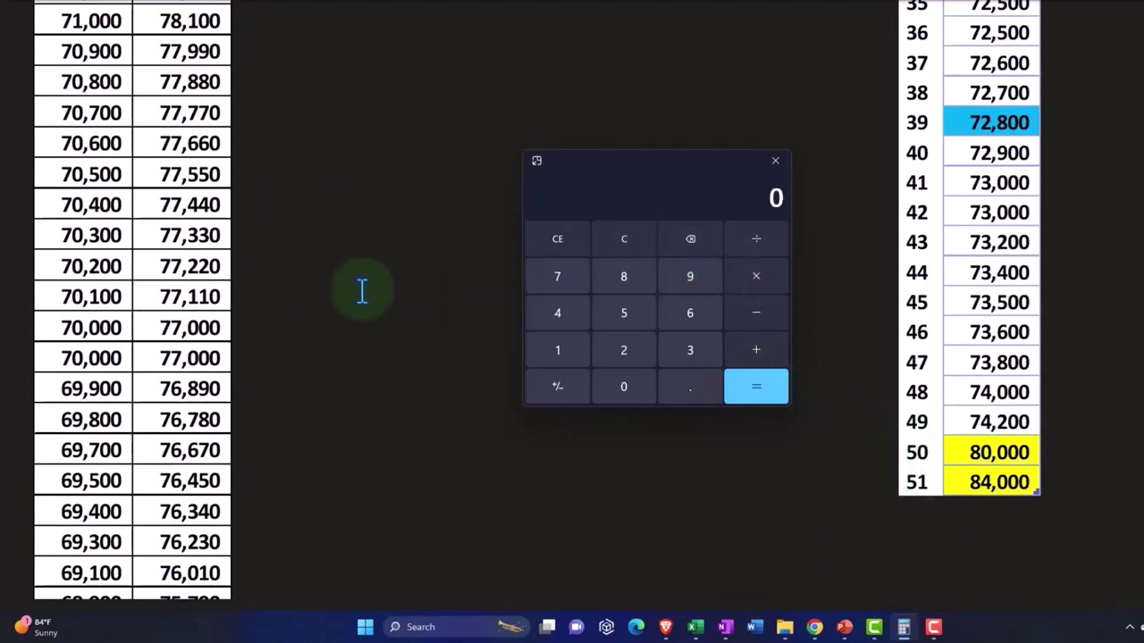
pyautogui.write('51/2')
pyautogui.press('Return')
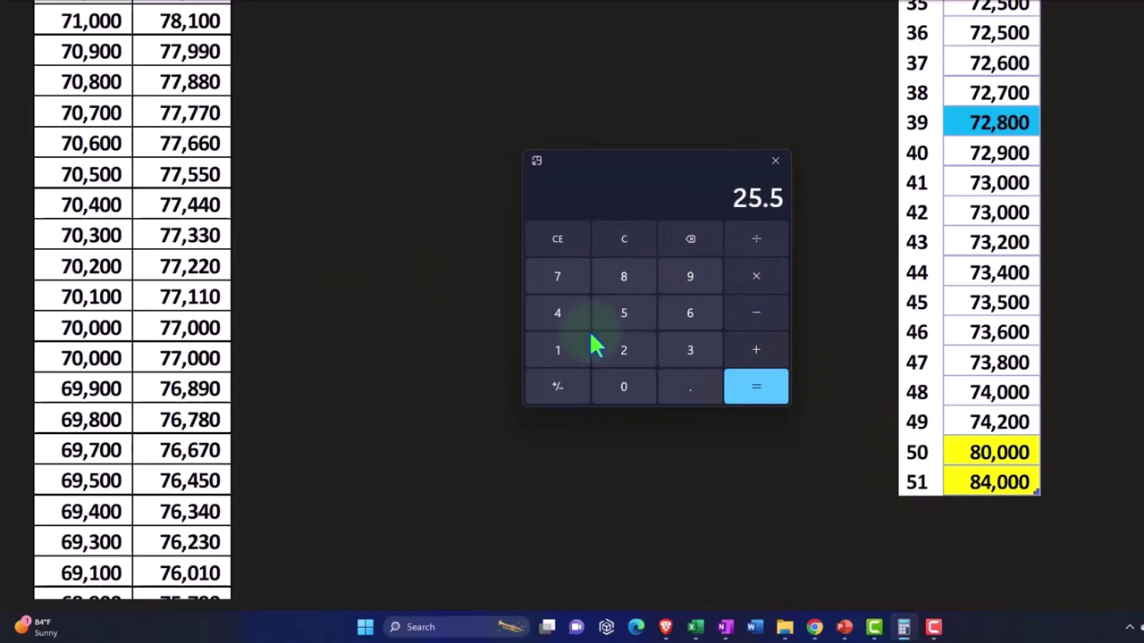
pyautogui.scroll(3, 916, 396)
pyautogui.scroll(2, 916, 389)
pyautogui.scroll(1, 916, 384)
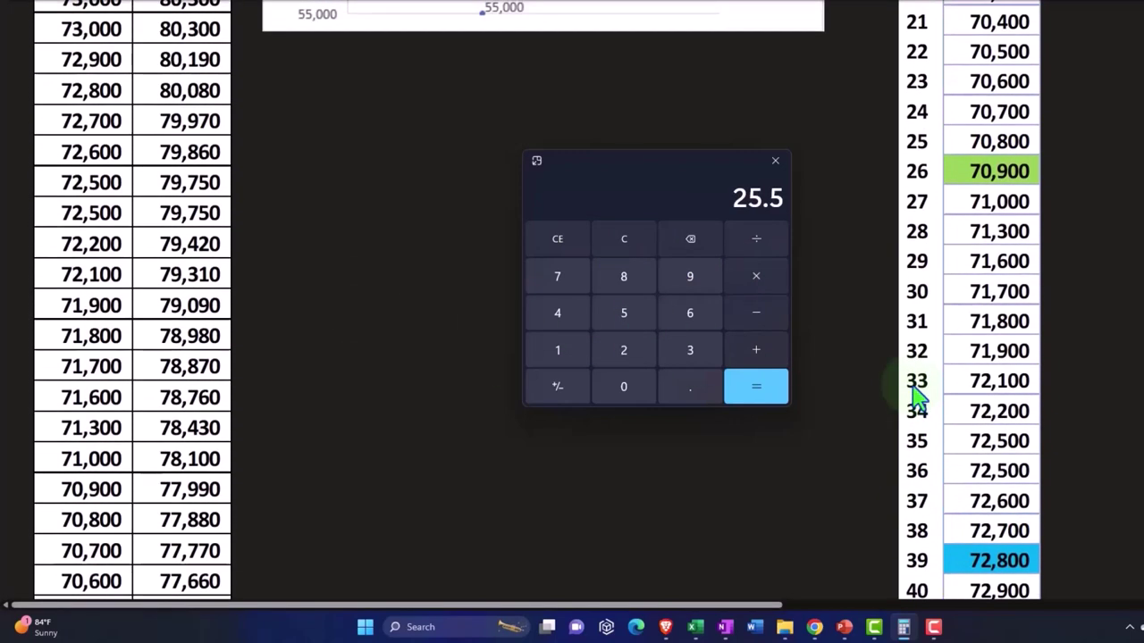
pyautogui.scroll(1, 916, 385)
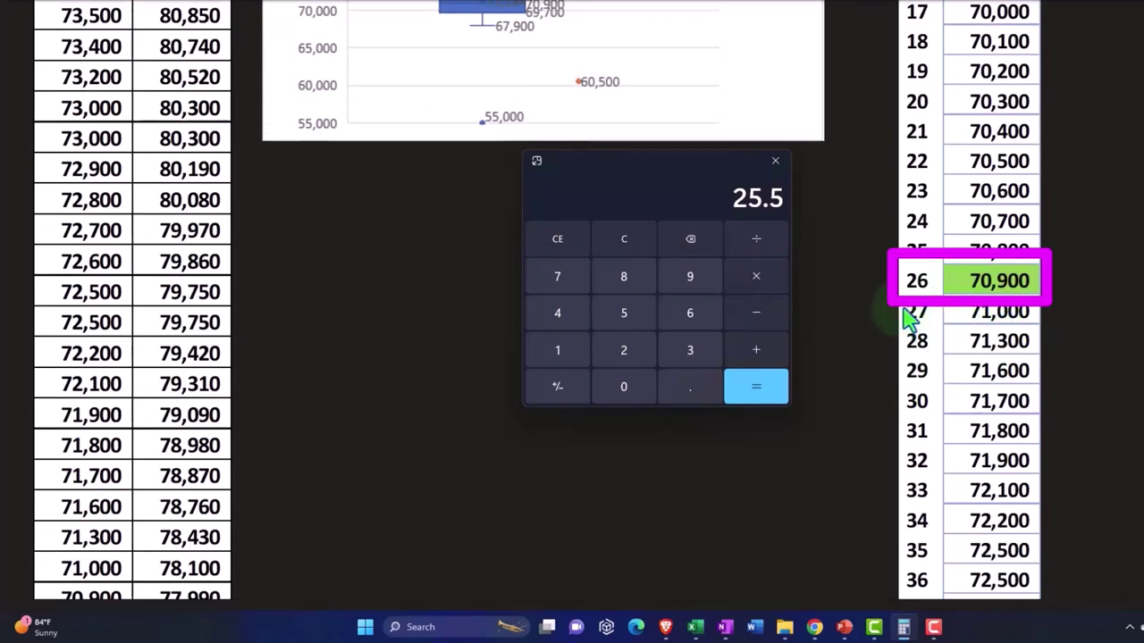
pyautogui.scroll(2, 906, 293)
pyautogui.scroll(3, 913, 284)
pyautogui.scroll(1, 924, 122)
pyautogui.scroll(2, 924, 122)
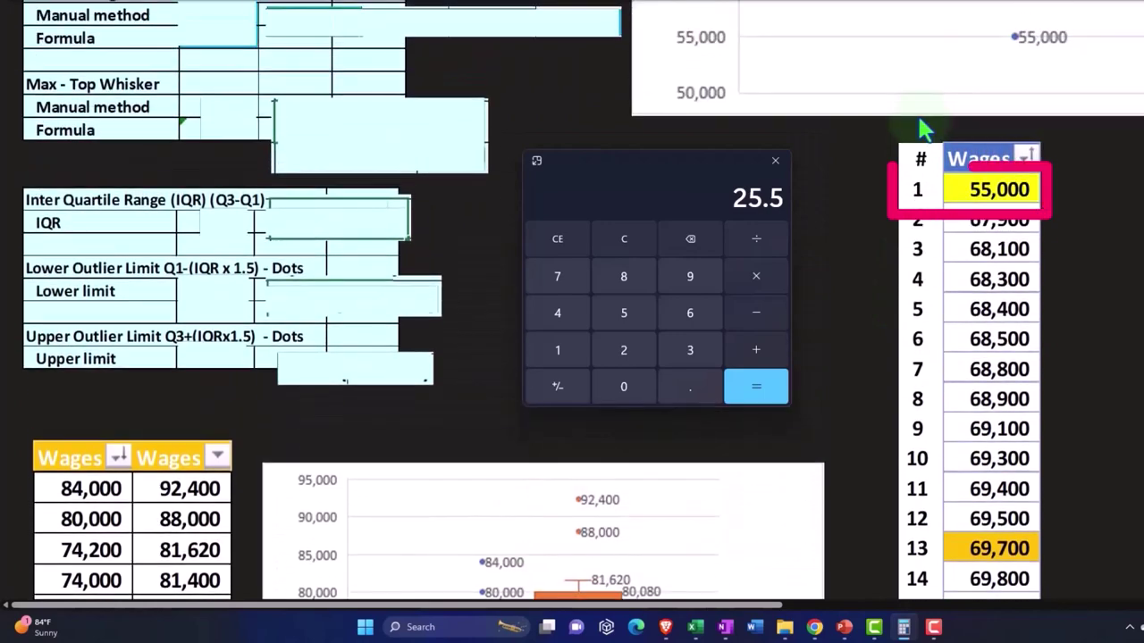
pyautogui.scroll(-3, 943, 295)
pyautogui.scroll(-2, 941, 296)
pyautogui.scroll(-1, 949, 357)
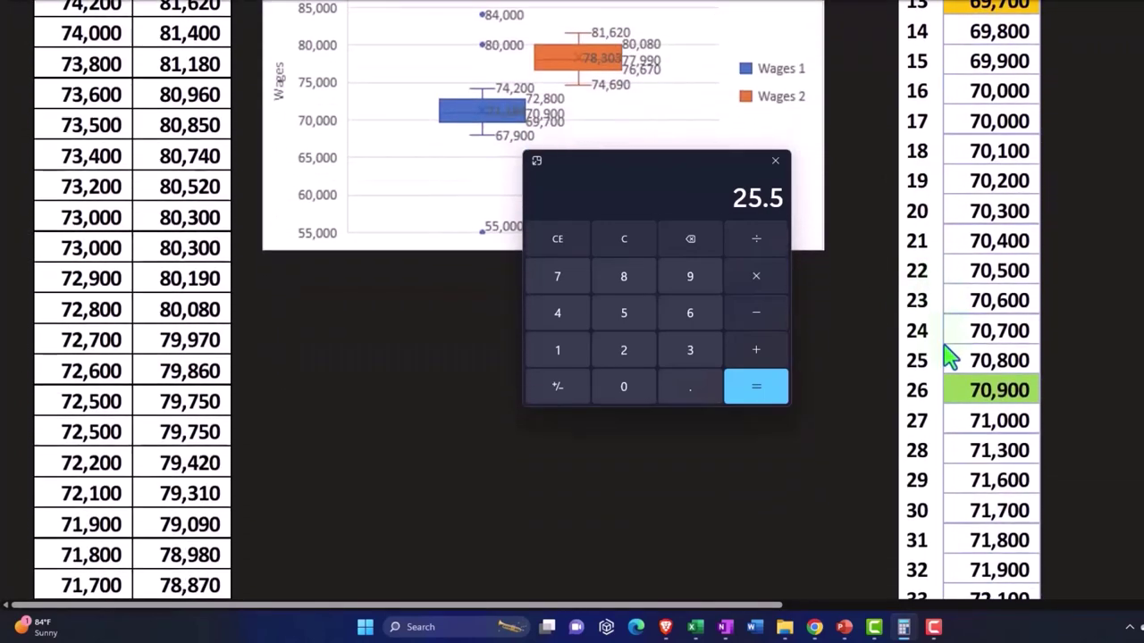
pyautogui.scroll(-3, 944, 365)
pyautogui.scroll(-1, 945, 364)
pyautogui.scroll(-2, 945, 365)
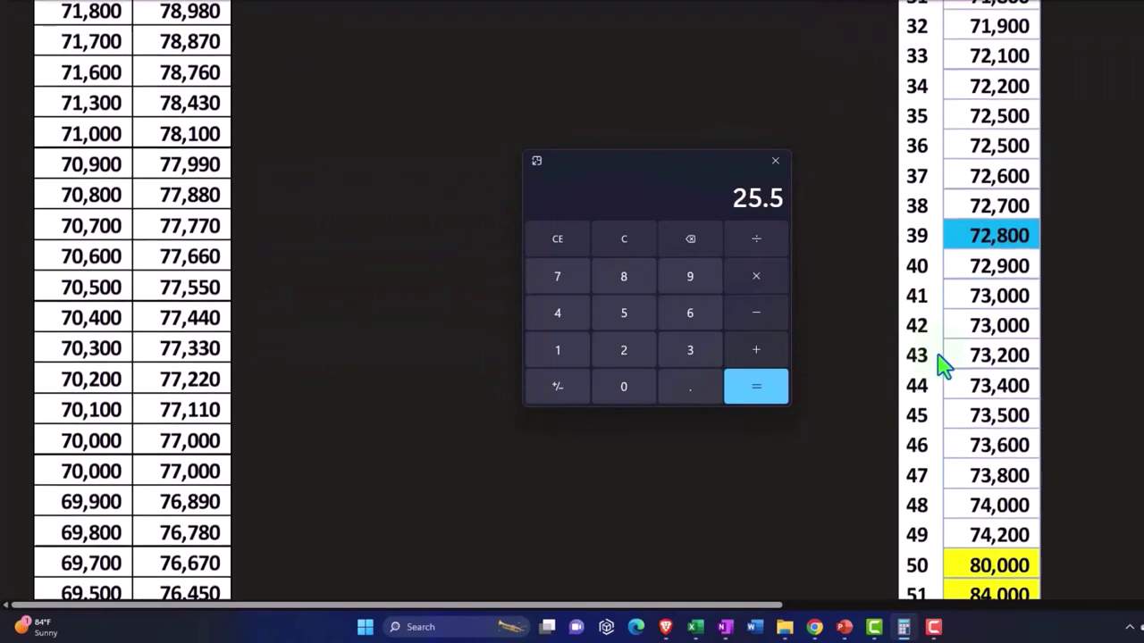
pyautogui.scroll(-1, 944, 364)
# - Compute 51 − 25 to locate the median at position 26 (70,900)
pyautogui.click(632, 245)
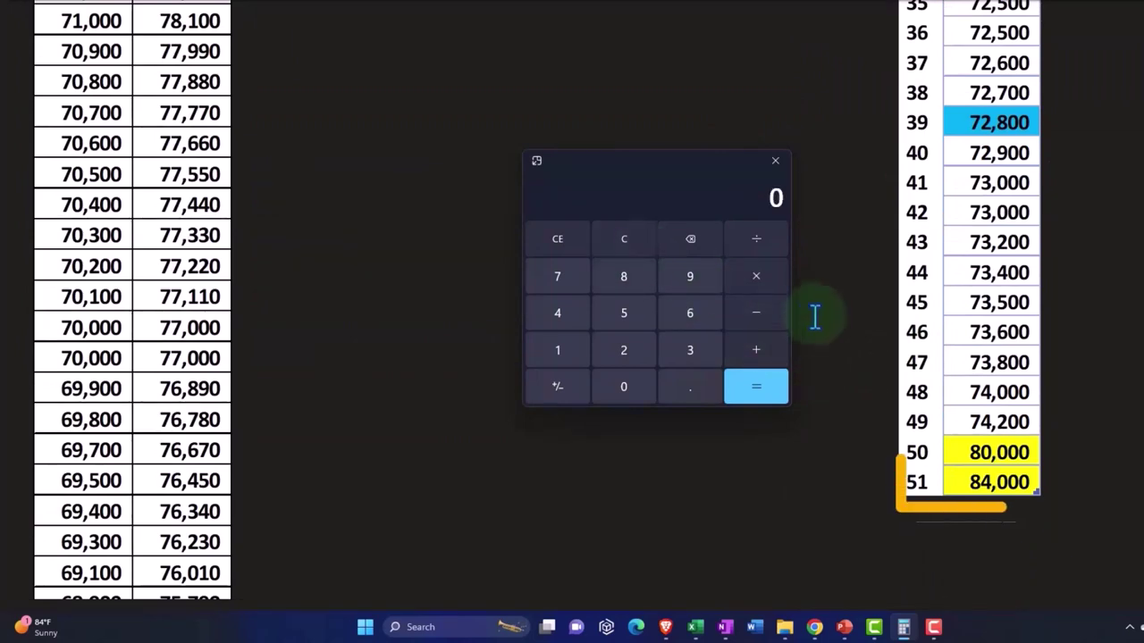
pyautogui.write('51')
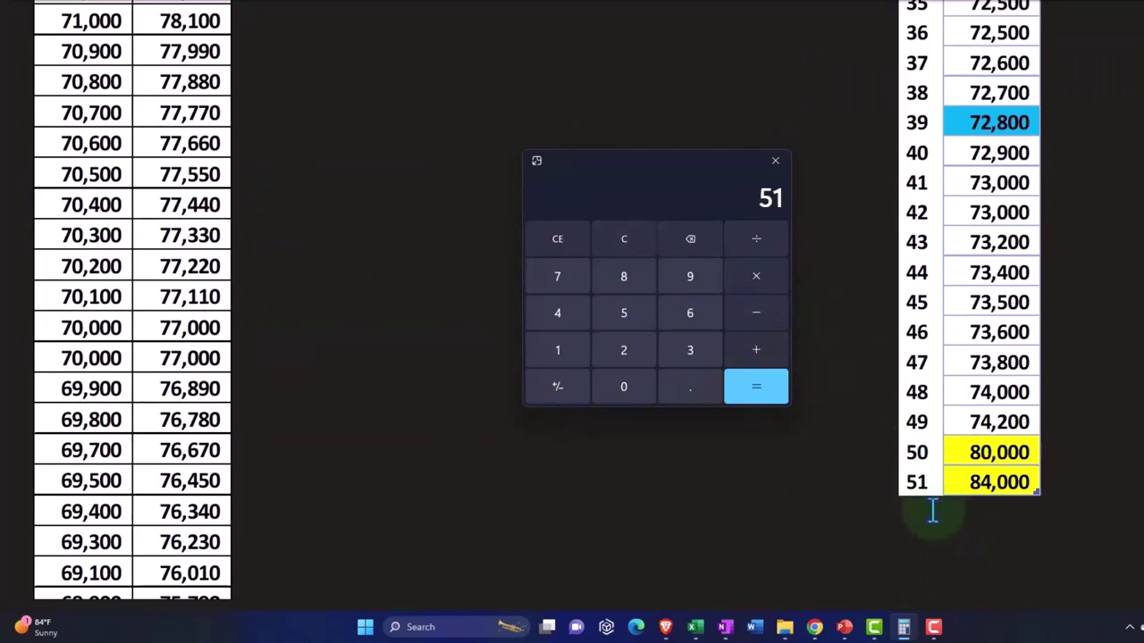
pyautogui.scroll(2, 932, 510)
pyautogui.scroll(5, 932, 510)
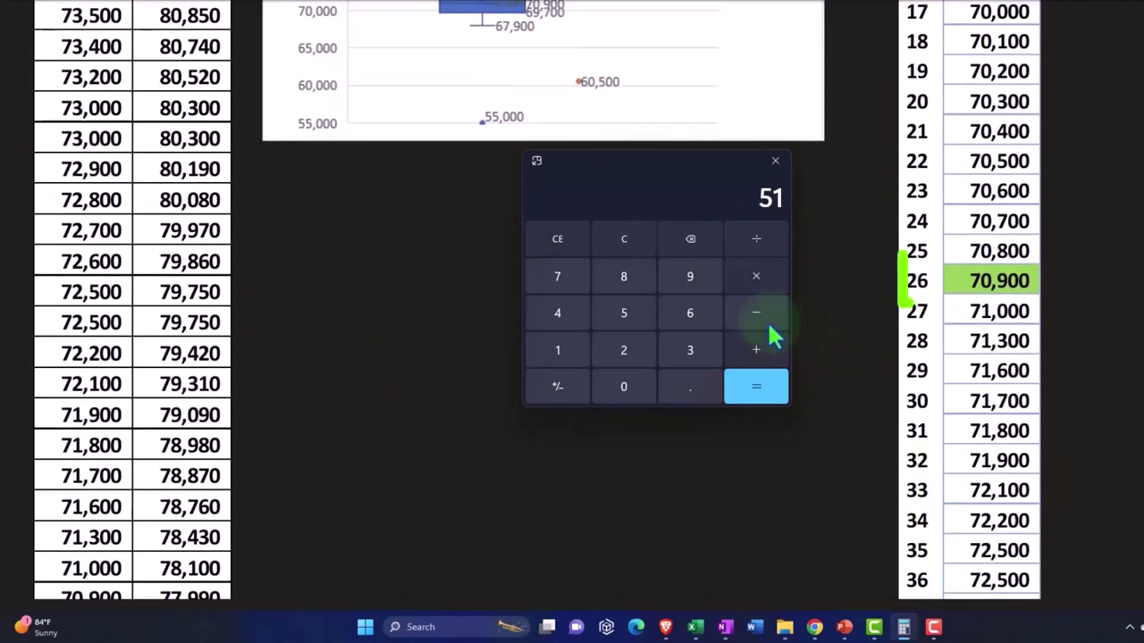
pyautogui.click(768, 318)
pyautogui.write('25')
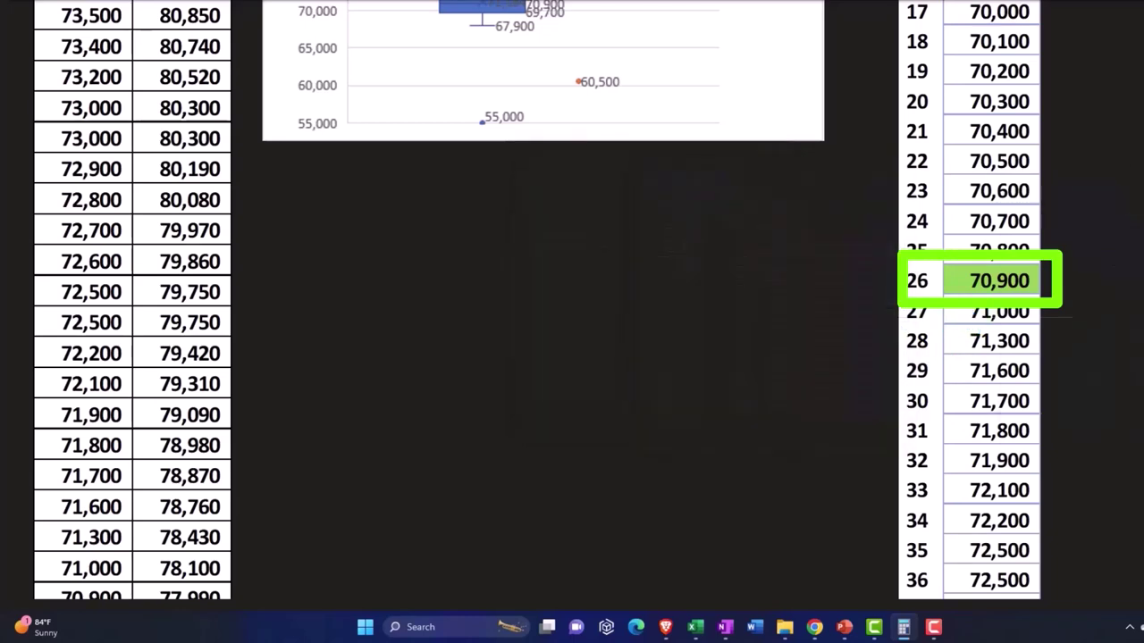
pyautogui.scroll(3, 436, 360)
pyautogui.scroll(2, 436, 360)
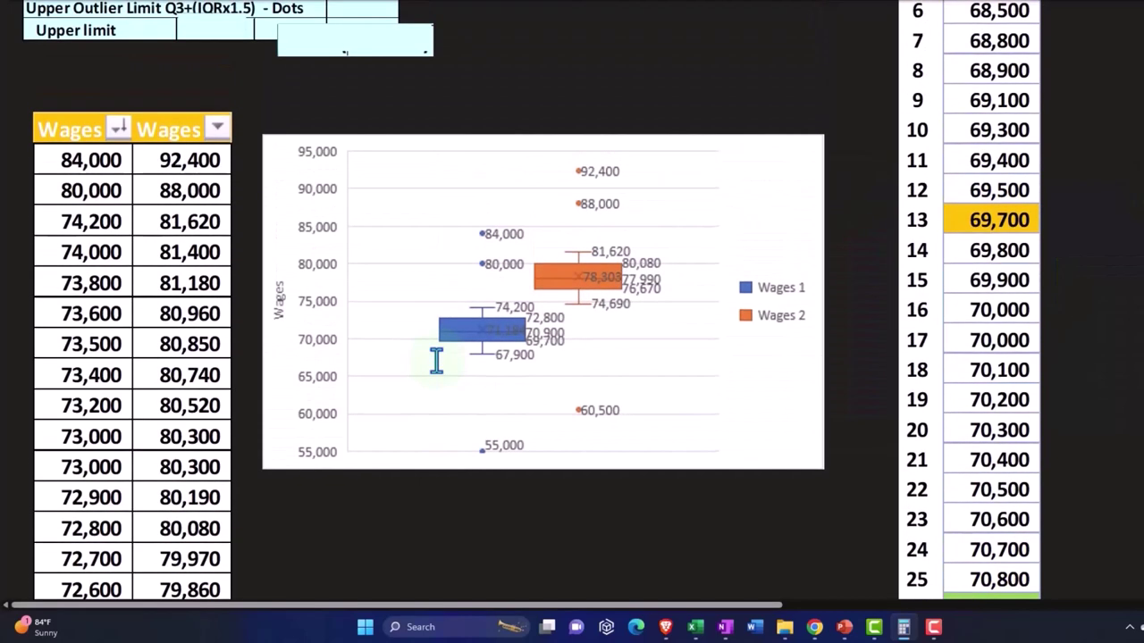
pyautogui.scroll(3, 436, 360)
pyautogui.scroll(3, 435, 359)
pyautogui.scroll(2, 435, 362)
# - Reveal the QUARTILE.EXC(...,2), MEDIAN(B:B) and QUARTILE.EXC(...,1) callouts beside the Median and Q1 rows
pyautogui.scroll(1, 435, 362)
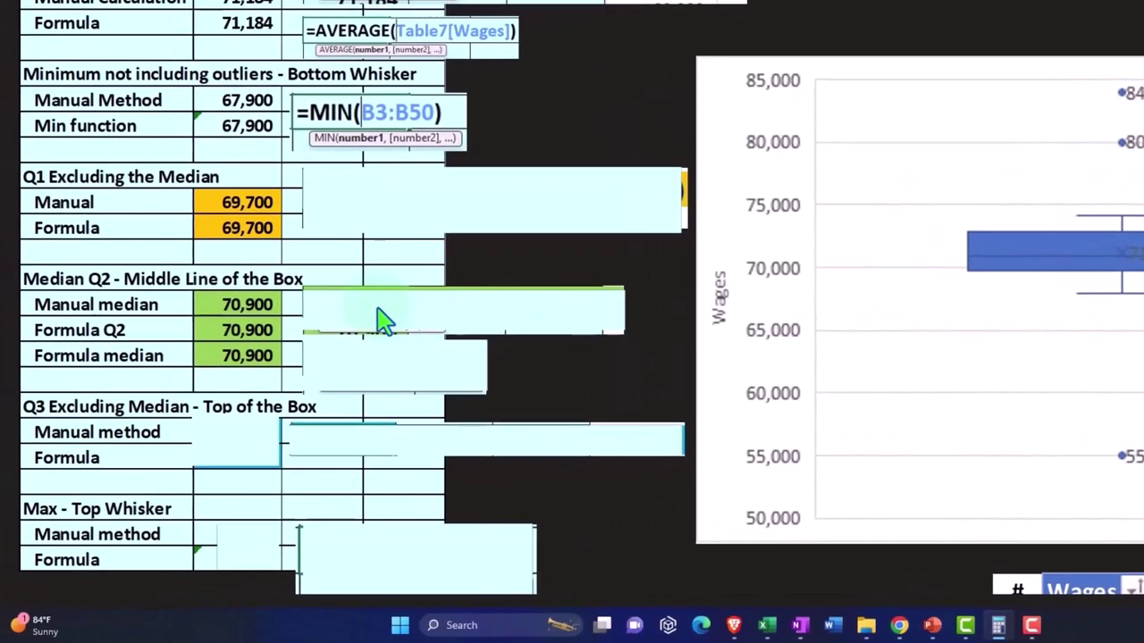
pyautogui.click(386, 305)
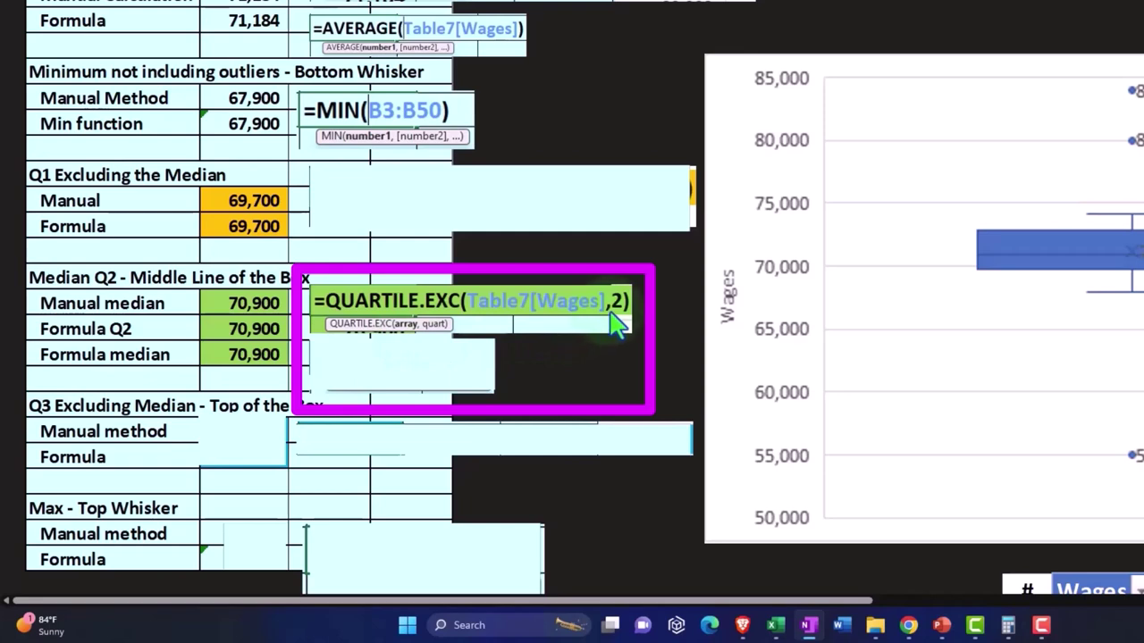
pyautogui.click(404, 367)
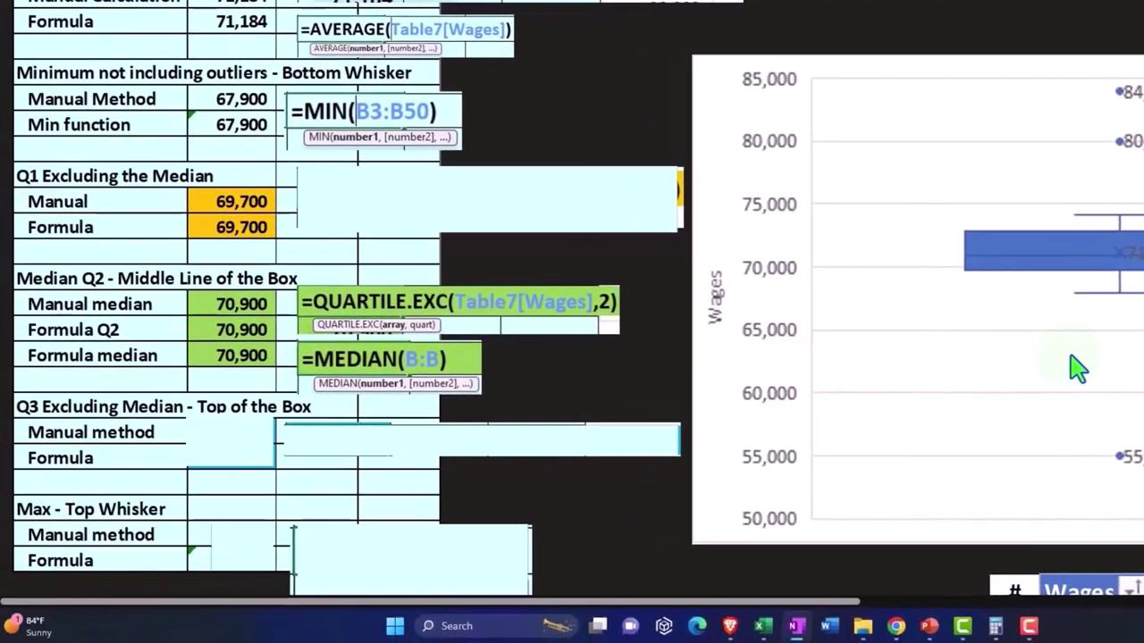
pyautogui.click(501, 210)
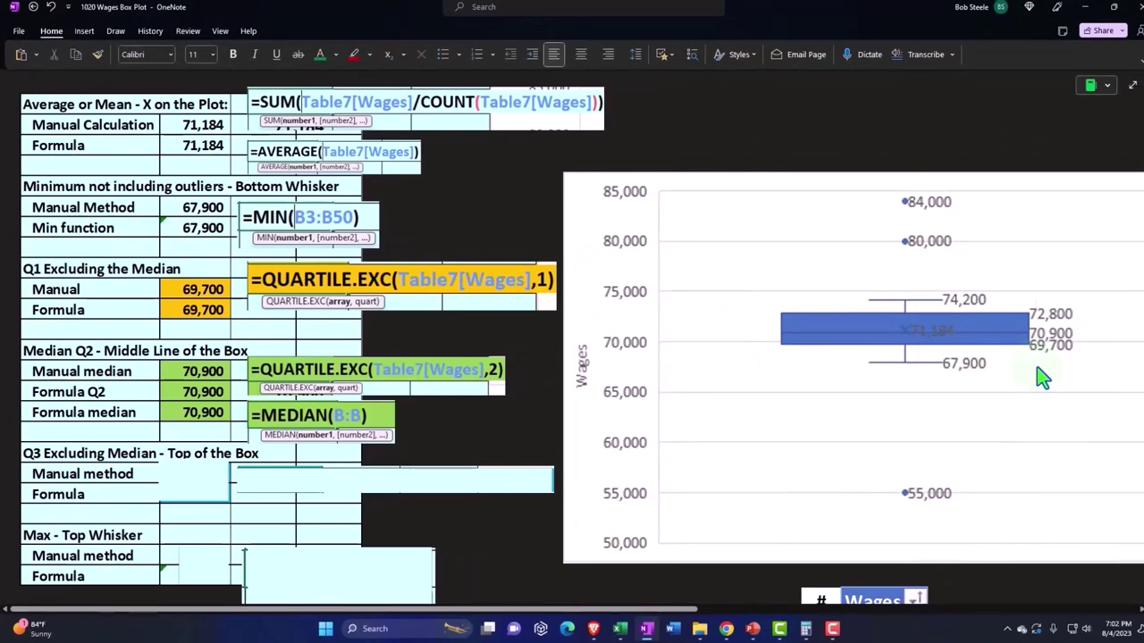
pyautogui.scroll(-10, 1039, 375)
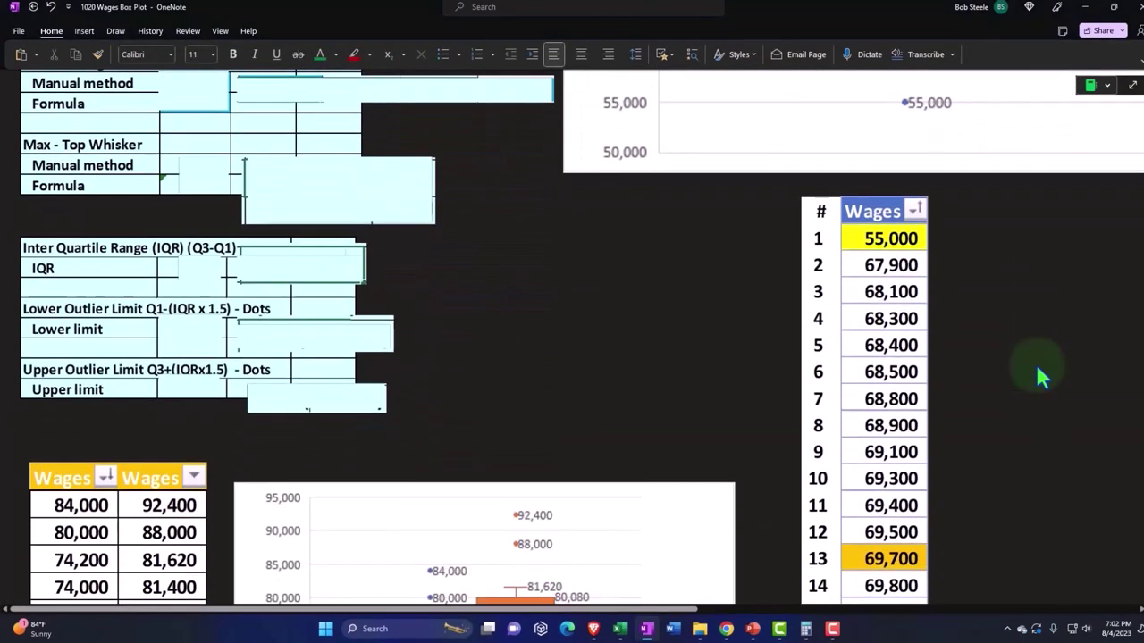
pyautogui.scroll(-5, 1036, 378)
pyautogui.scroll(-1, 1036, 378)
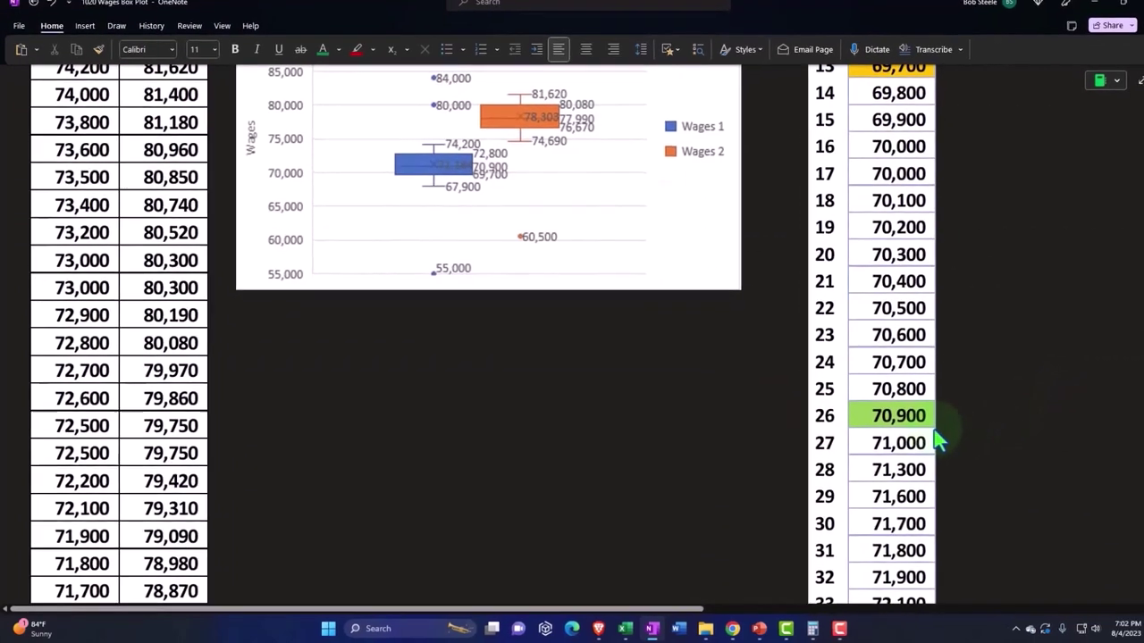
pyautogui.scroll(3, 934, 442)
pyautogui.scroll(1, 1028, 420)
pyautogui.scroll(-1, 1030, 411)
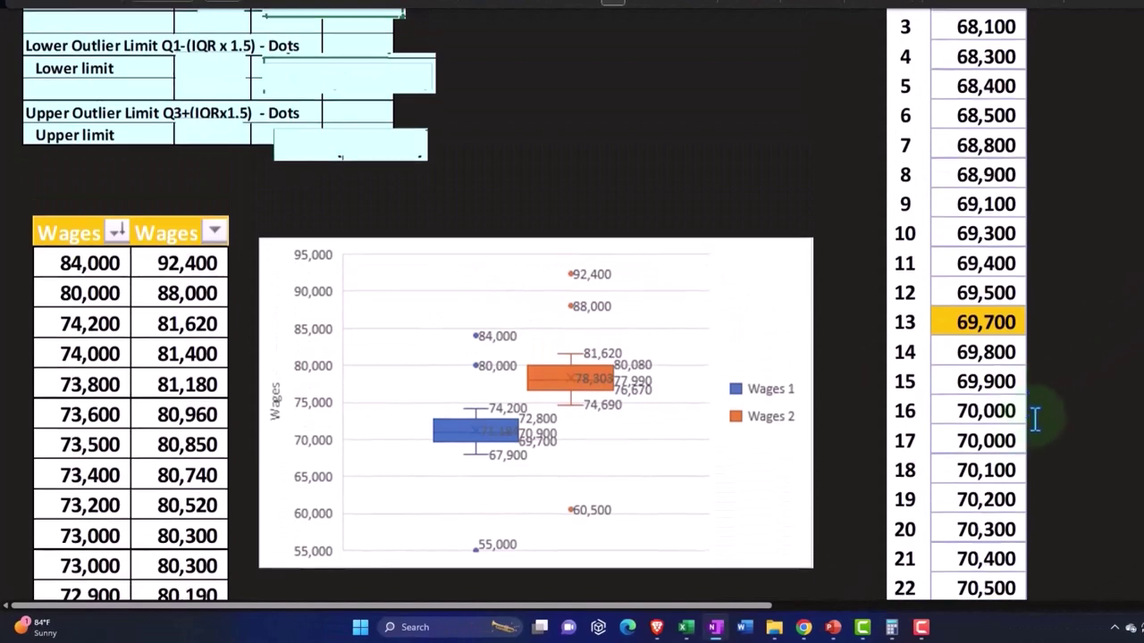
pyautogui.scroll(-2, 970, 506)
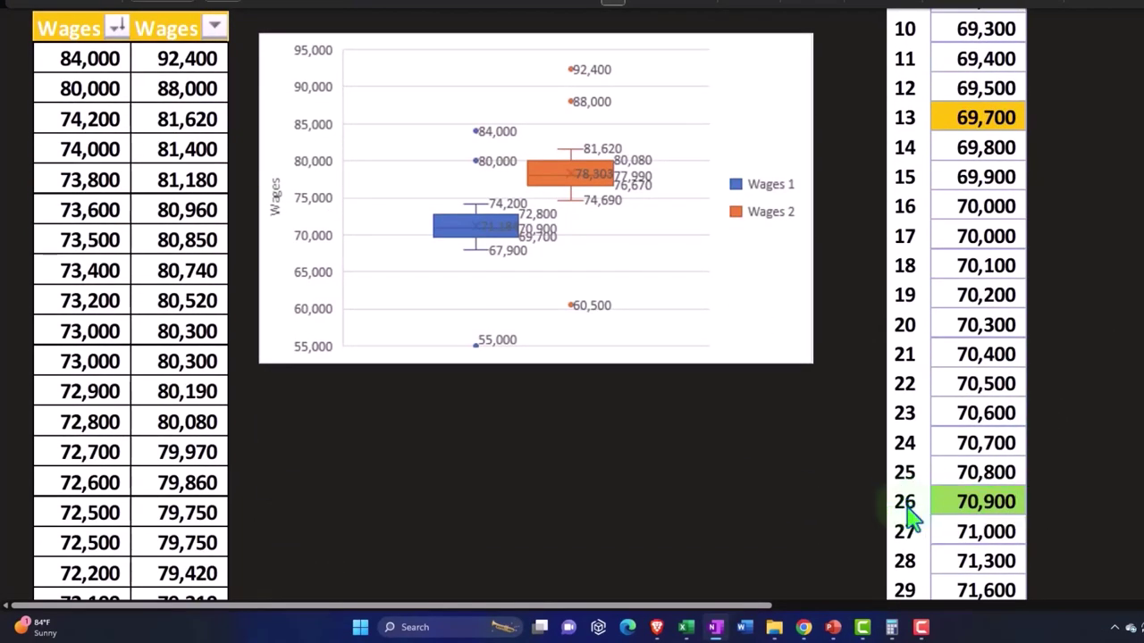
pyautogui.scroll(2, 907, 513)
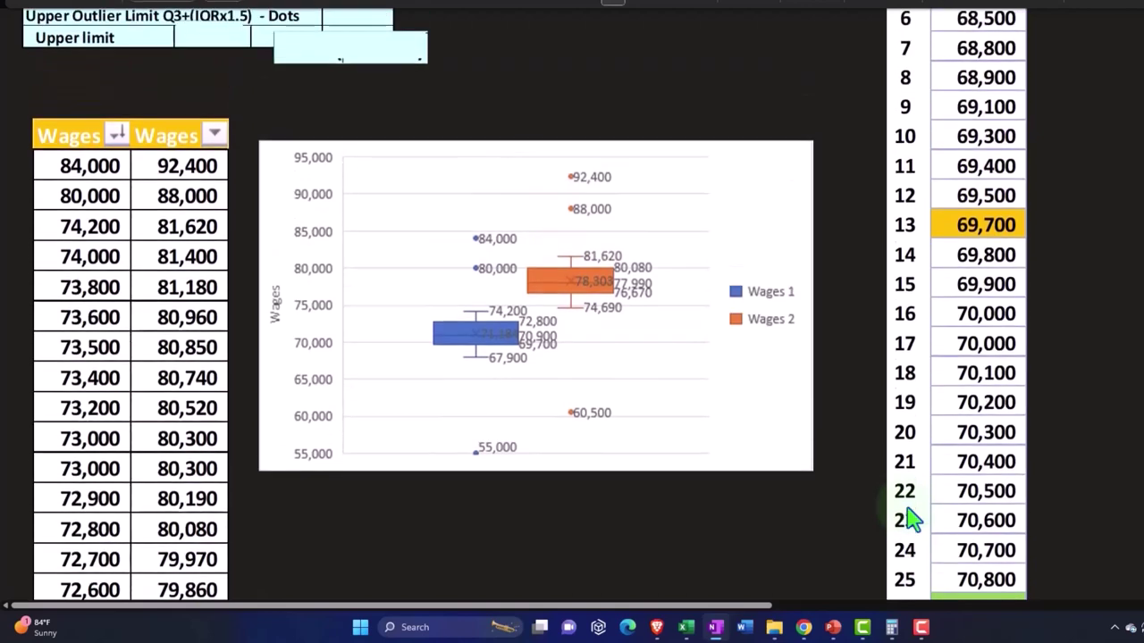
pyautogui.scroll(1, 907, 514)
pyautogui.scroll(1, 907, 517)
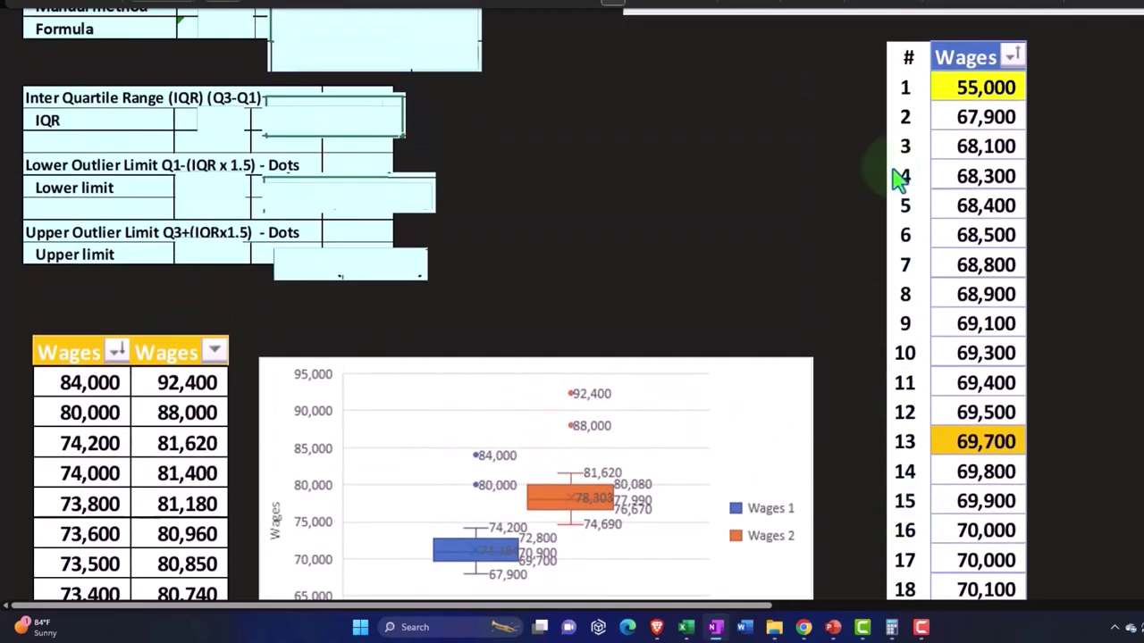
pyautogui.scroll(-1, 907, 129)
pyautogui.scroll(-3, 924, 339)
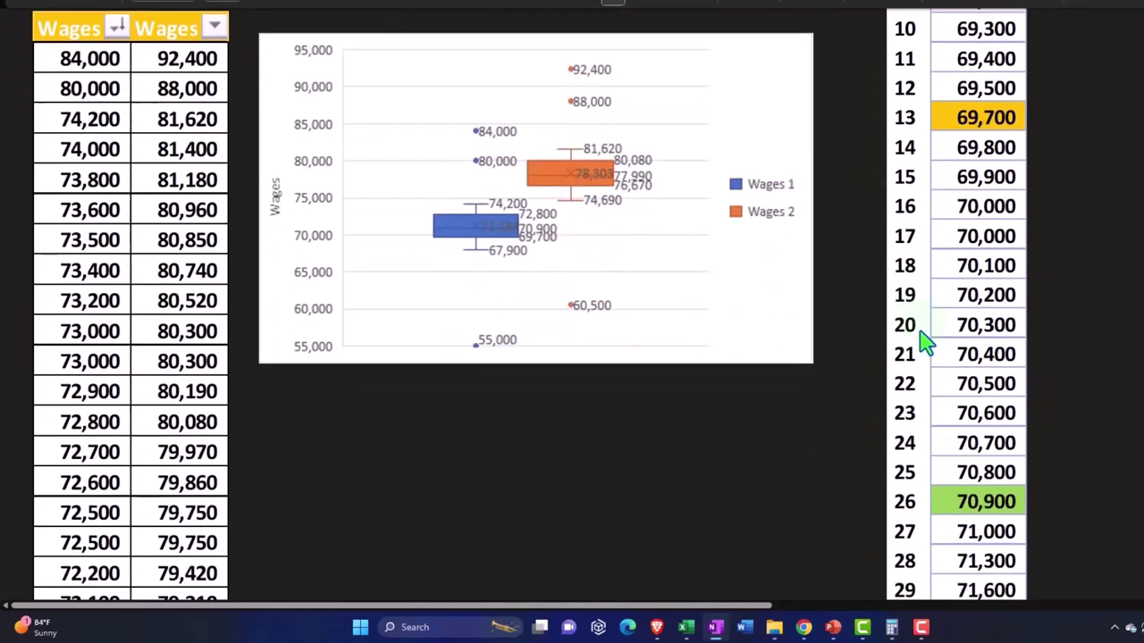
pyautogui.scroll(-1, 919, 421)
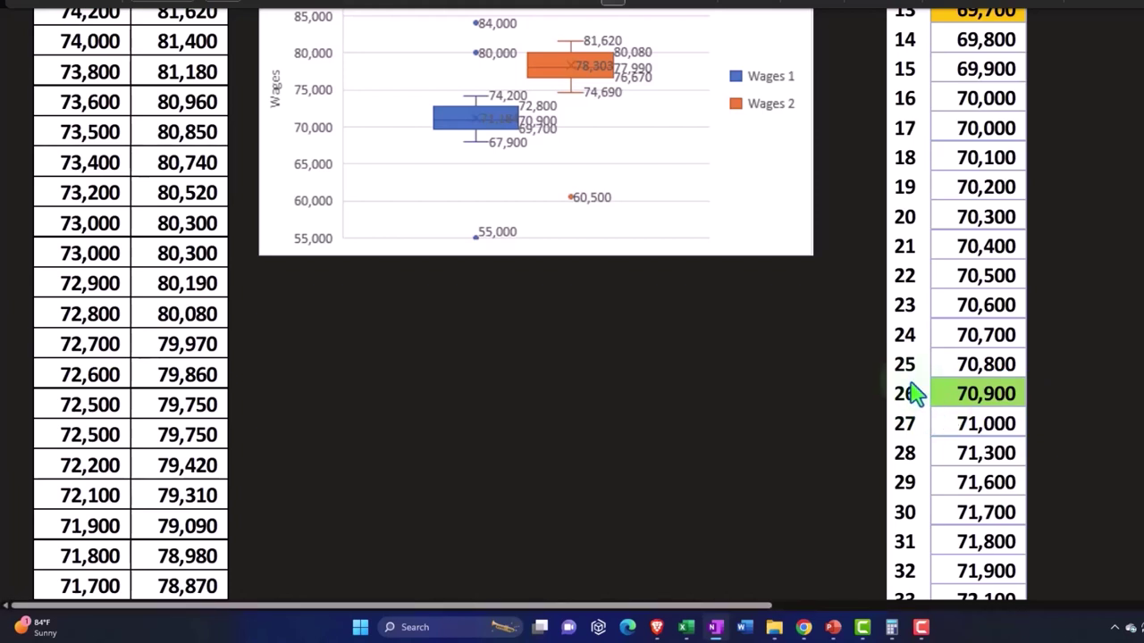
pyautogui.scroll(5, 913, 391)
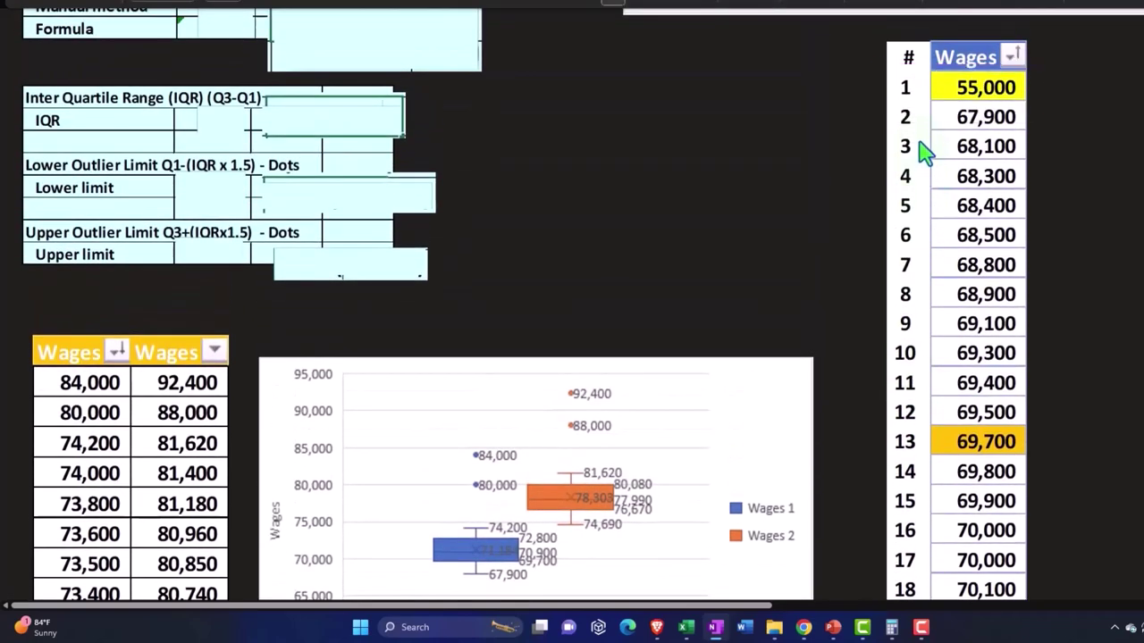
pyautogui.scroll(-4, 923, 152)
pyautogui.moveTo(884, 449); pyautogui.dragTo(894, 452)
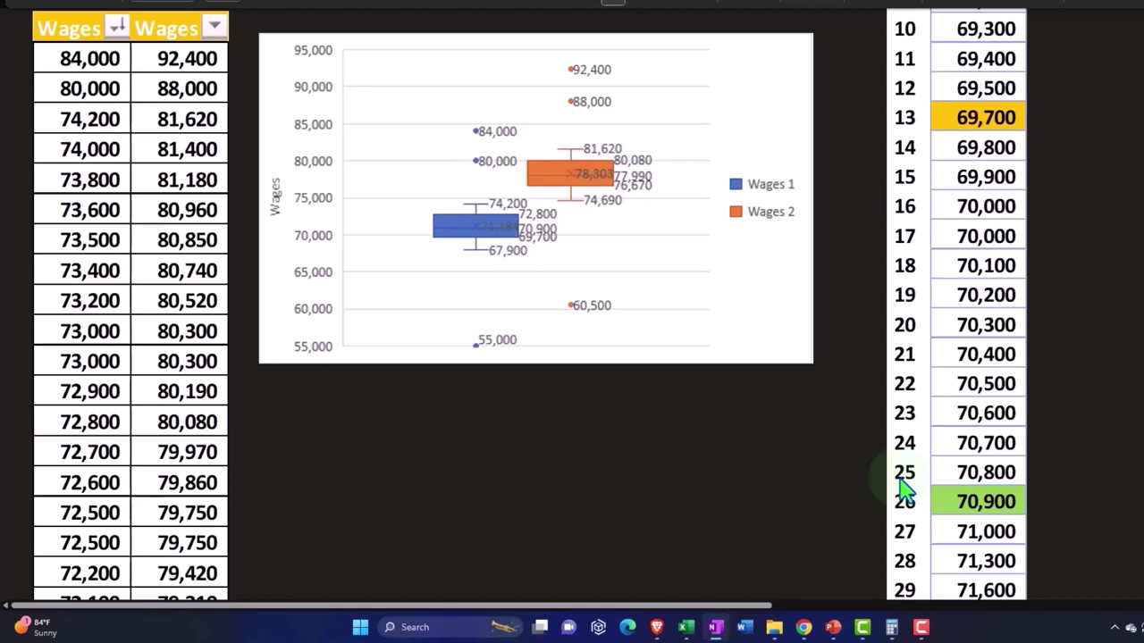
pyautogui.scroll(1, 905, 487)
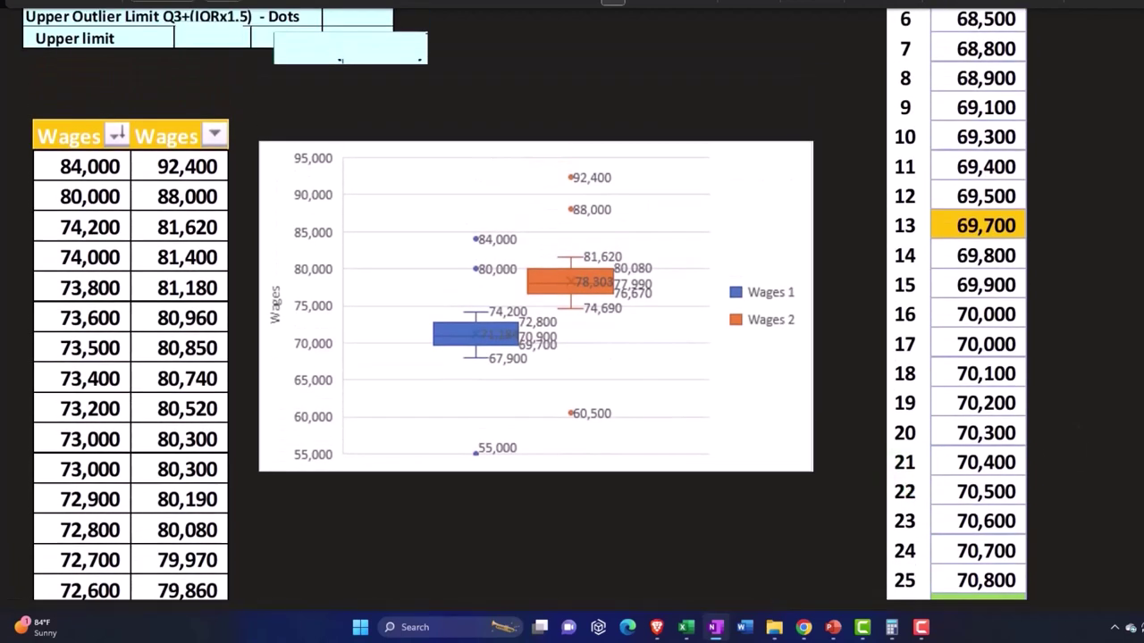
pyautogui.click(891, 627)
# - Divide 25 by 2 in Calculator to get 12.5, locating Q1 at the 13th wage, 69,700
pyautogui.moveTo(897, 199); pyautogui.dragTo(790, 170)
pyautogui.click(761, 239)
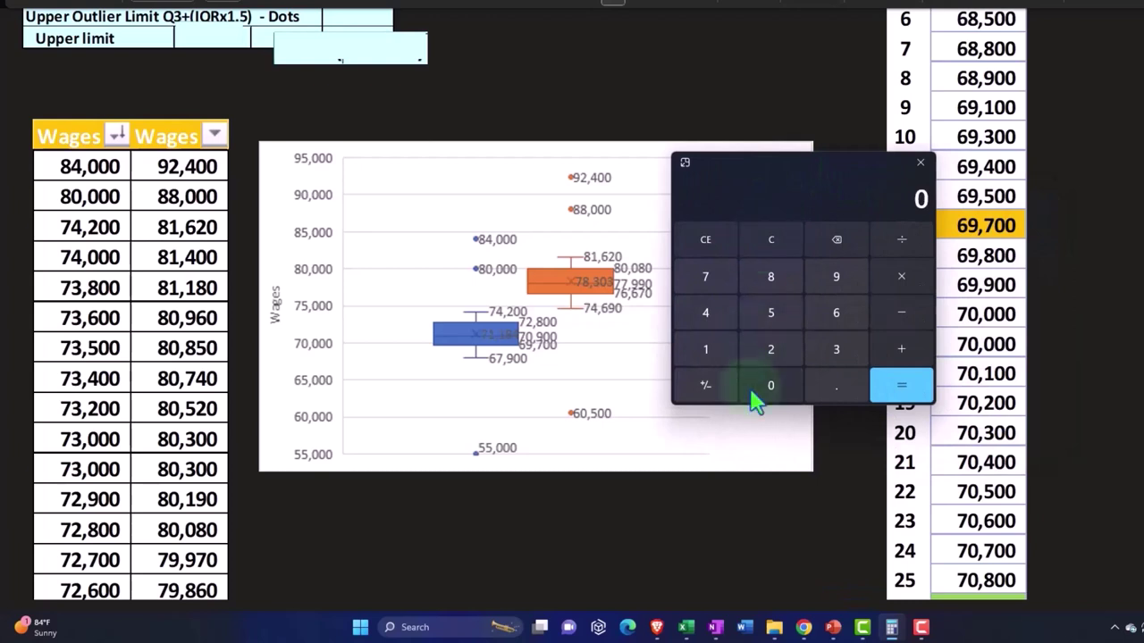
pyautogui.write('25')
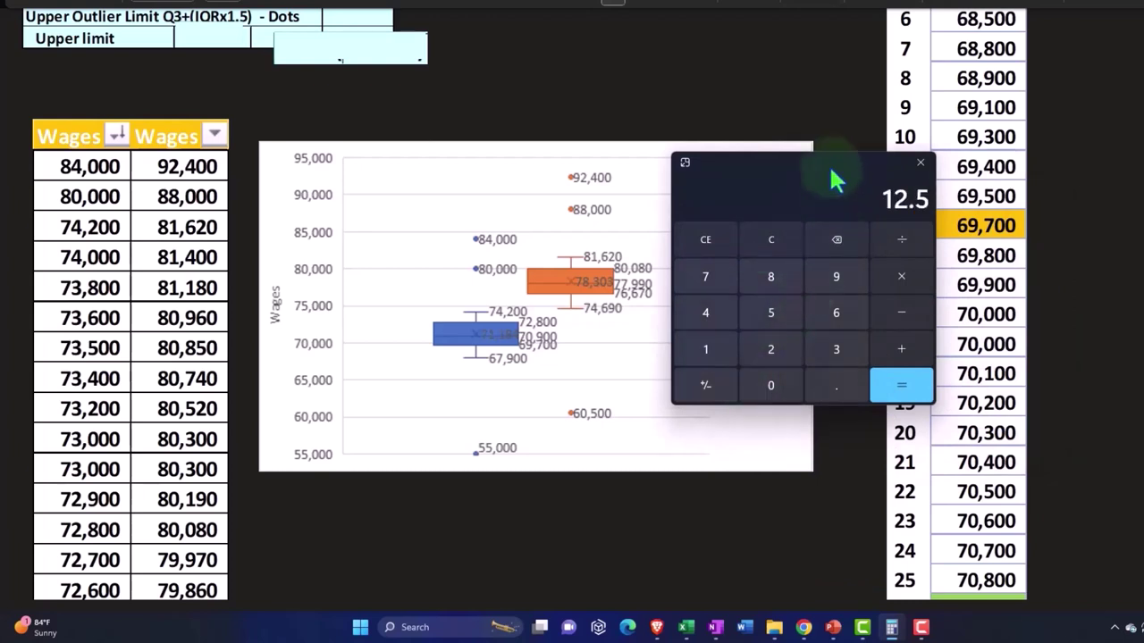
pyautogui.moveTo(829, 164); pyautogui.dragTo(727, 158)
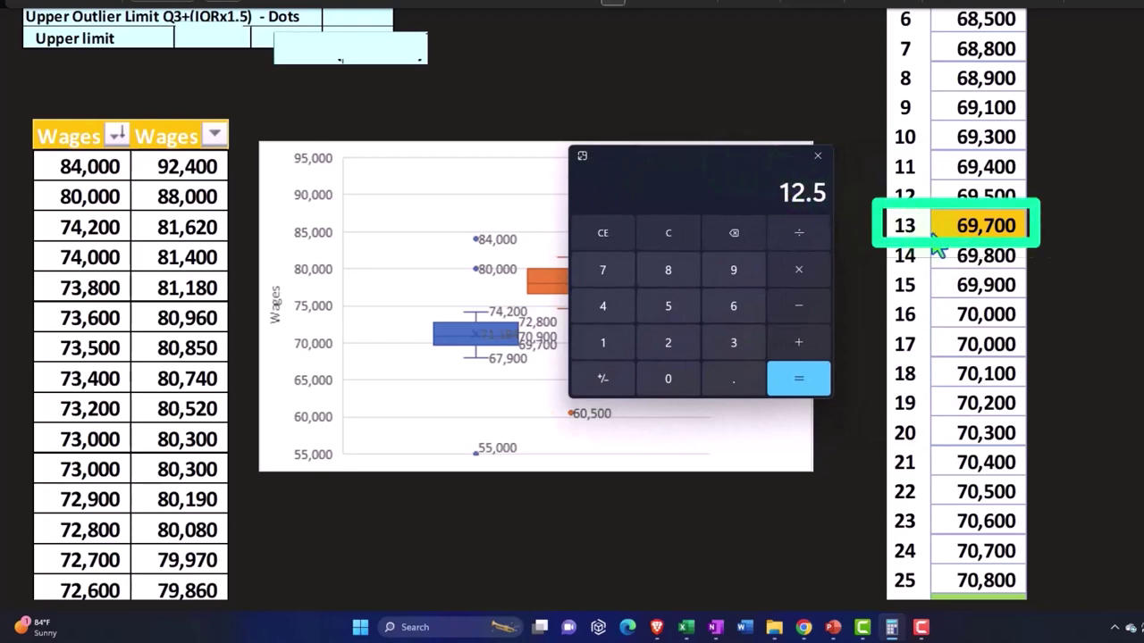
pyautogui.scroll(1, 935, 246)
pyautogui.scroll(1, 935, 246)
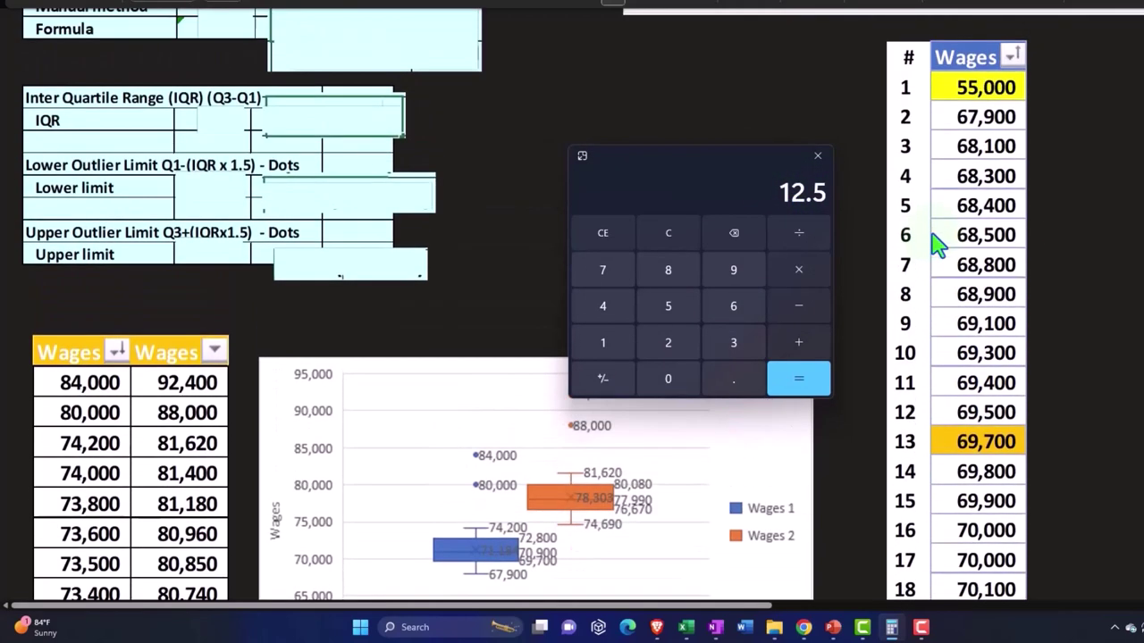
pyautogui.click(692, 235)
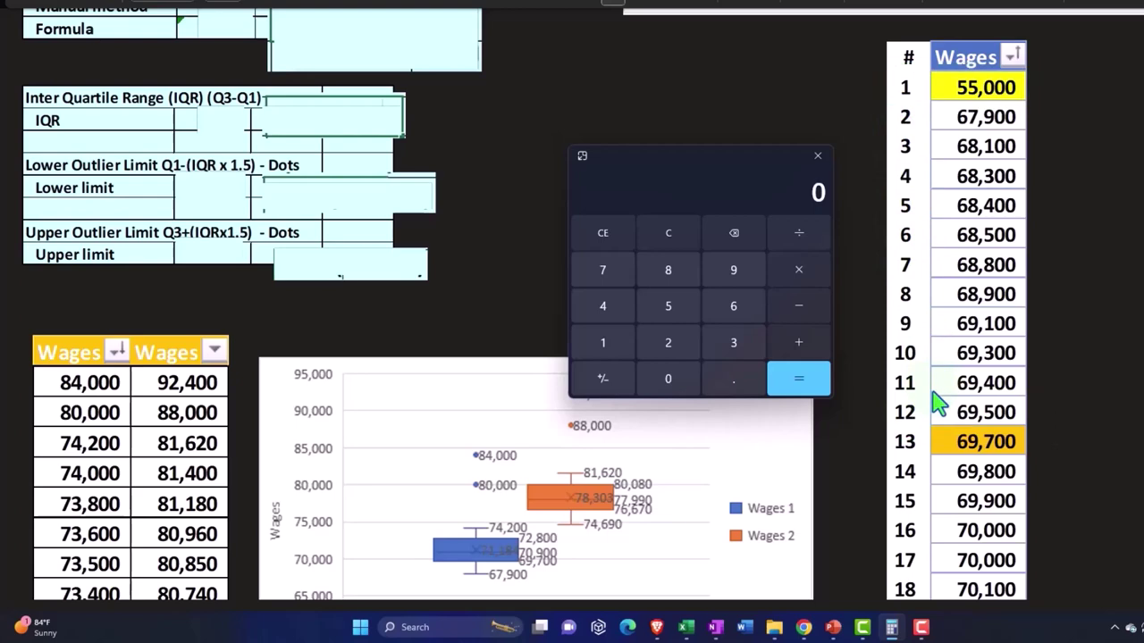
pyautogui.scroll(-1, 934, 398)
pyautogui.scroll(-3, 934, 396)
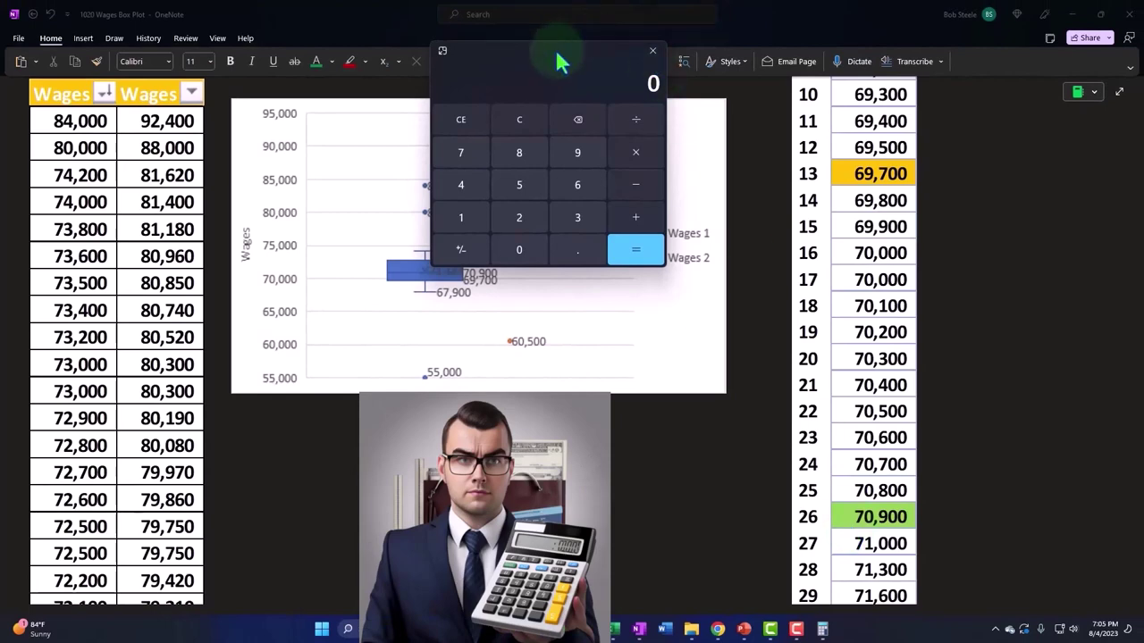
pyautogui.moveTo(569, 64); pyautogui.dragTo(632, 173)
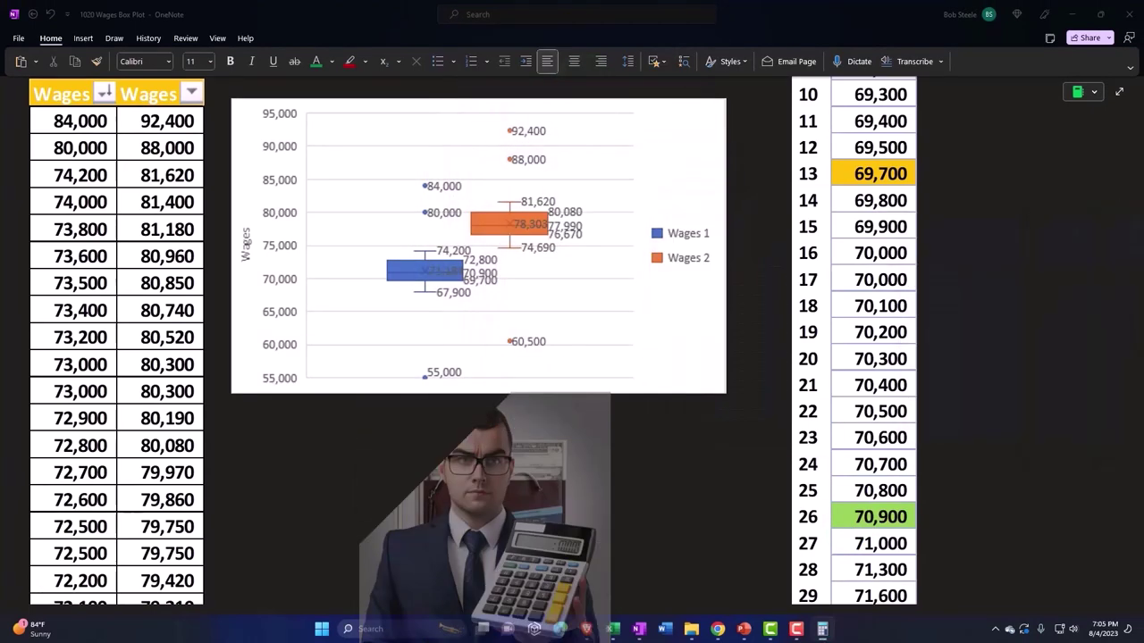
# - Scroll through the sorted Wages table to check the 74,200 top-whisker value
pyautogui.scroll(5, 378, 289)
pyautogui.scroll(4, 348, 298)
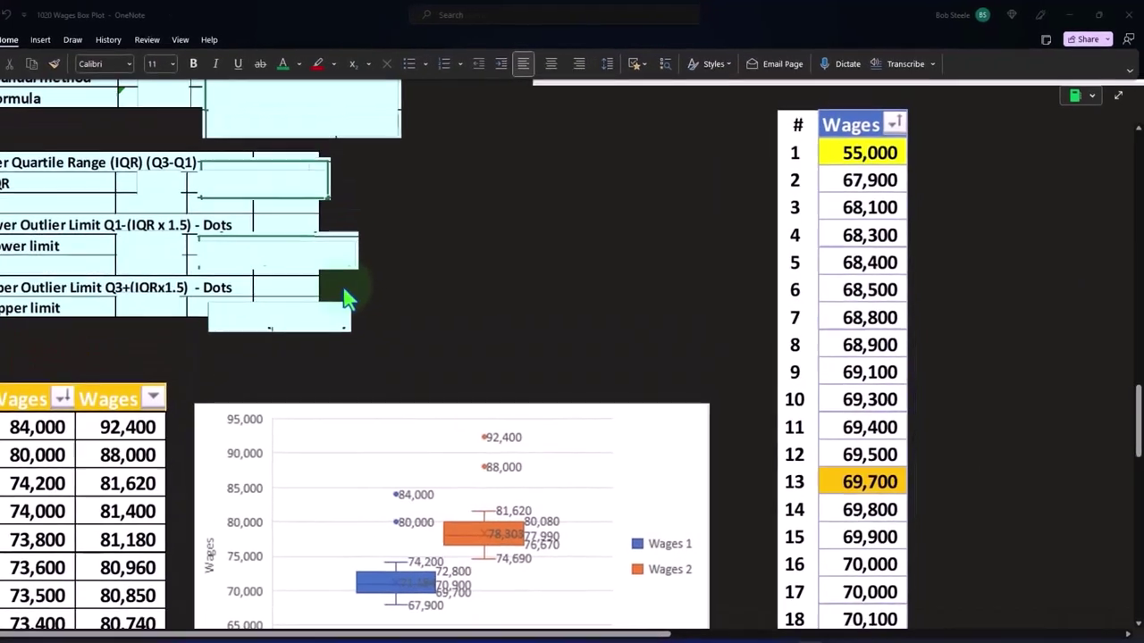
pyautogui.keyDown('ctrl'); pyautogui.scroll(3, 334, 298); pyautogui.keyUp('ctrl')
pyautogui.scroll(2, 338, 302)
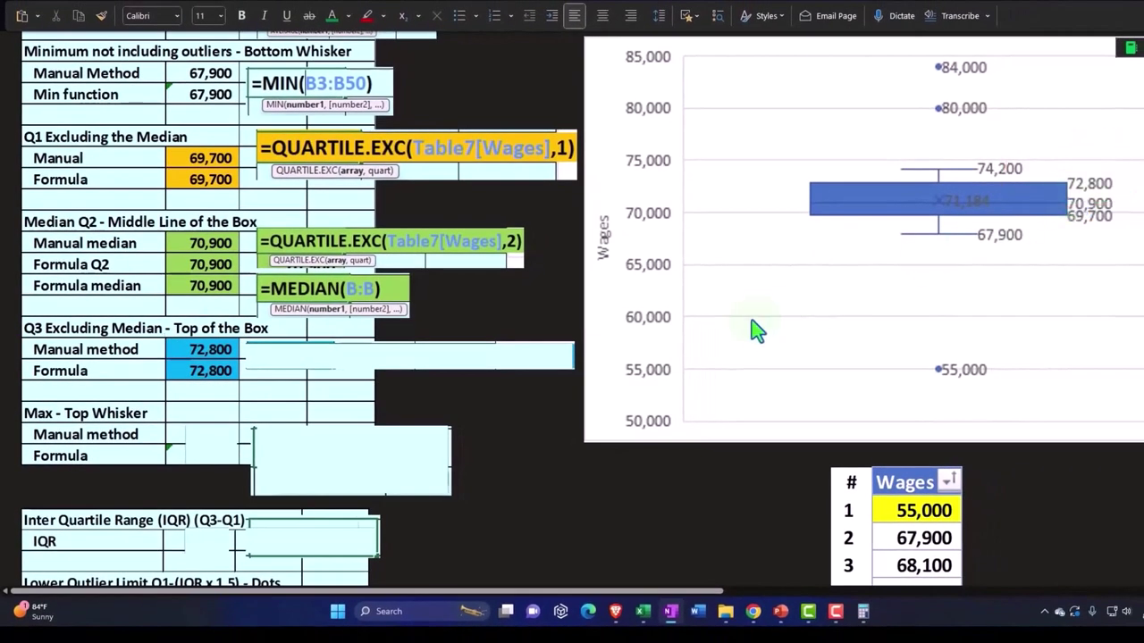
pyautogui.scroll(-2, 503, 409)
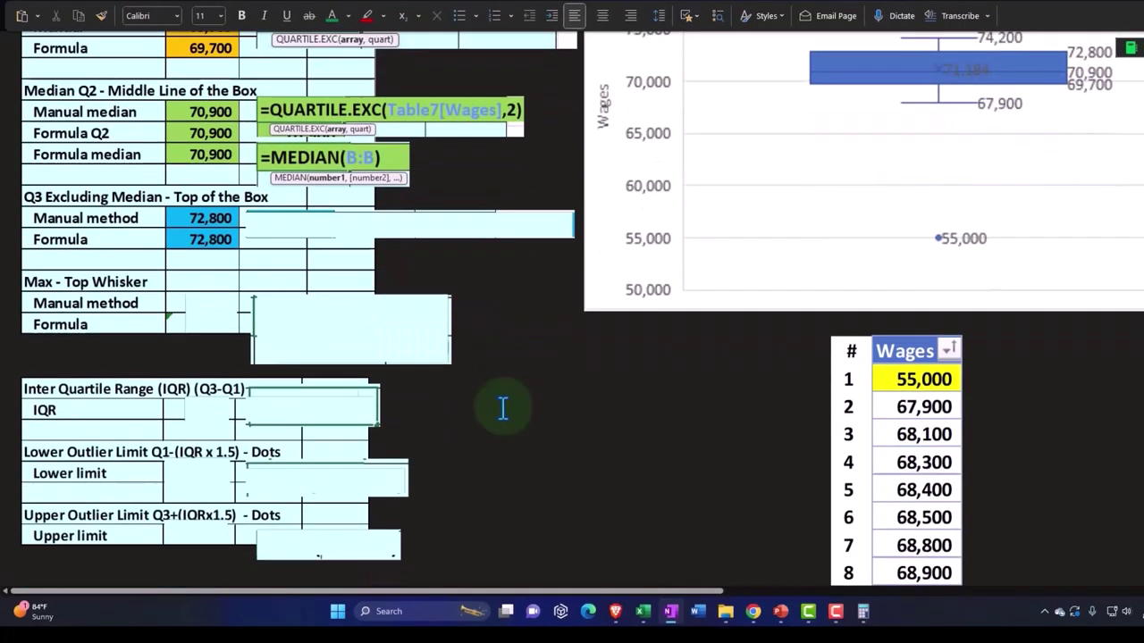
pyautogui.scroll(-3, 502, 408)
pyautogui.scroll(-3, 502, 408)
pyautogui.scroll(-3, 502, 409)
pyautogui.scroll(-1, 502, 408)
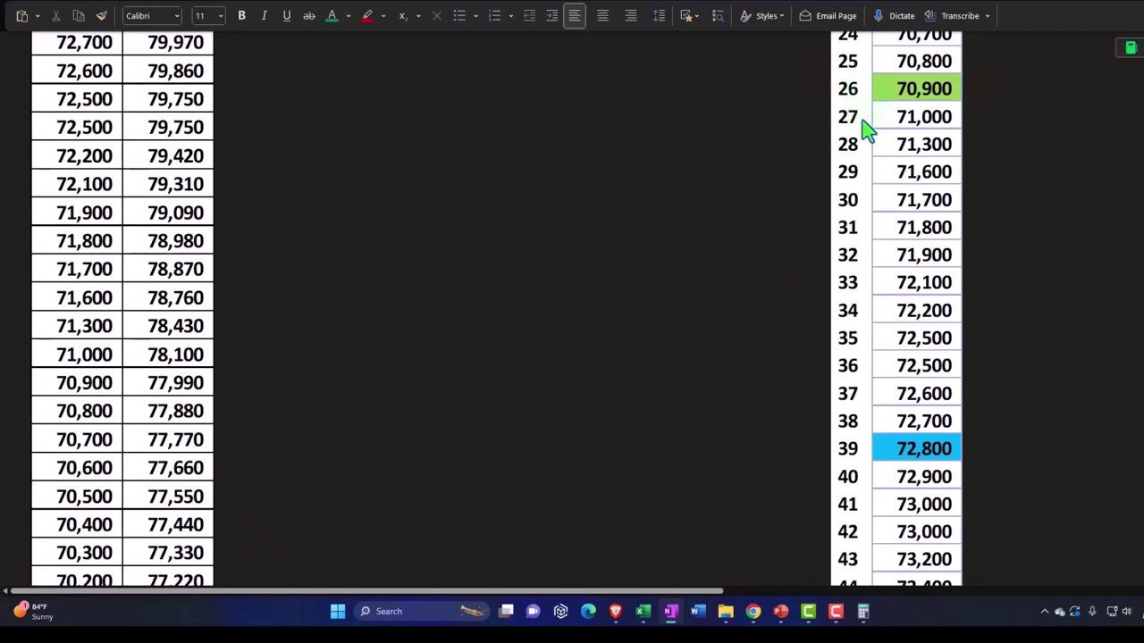
pyautogui.scroll(-3, 863, 128)
pyautogui.scroll(-2, 868, 158)
pyautogui.scroll(3, 876, 349)
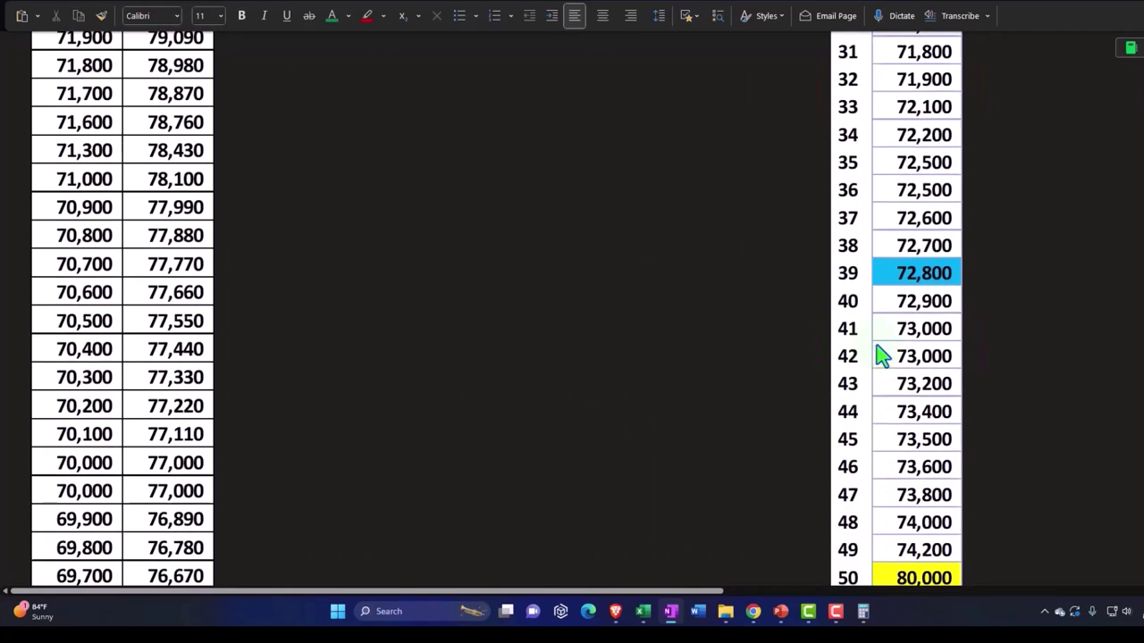
pyautogui.scroll(1, 879, 354)
pyautogui.scroll(2, 857, 371)
pyautogui.scroll(2, 844, 197)
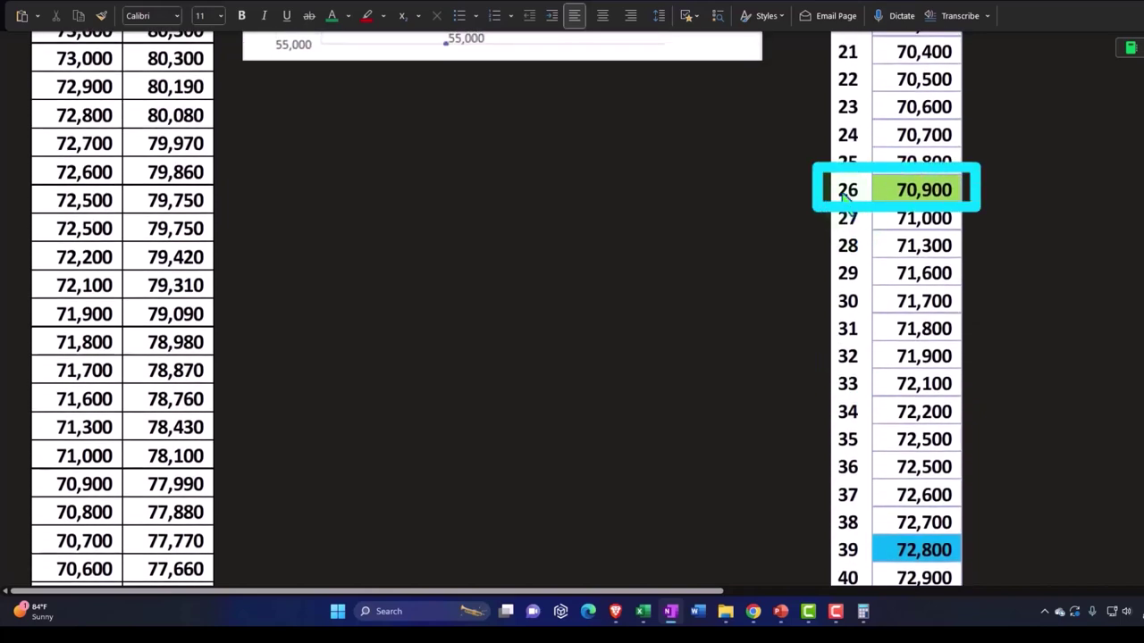
pyautogui.scroll(-1, 844, 196)
pyautogui.scroll(-2, 850, 204)
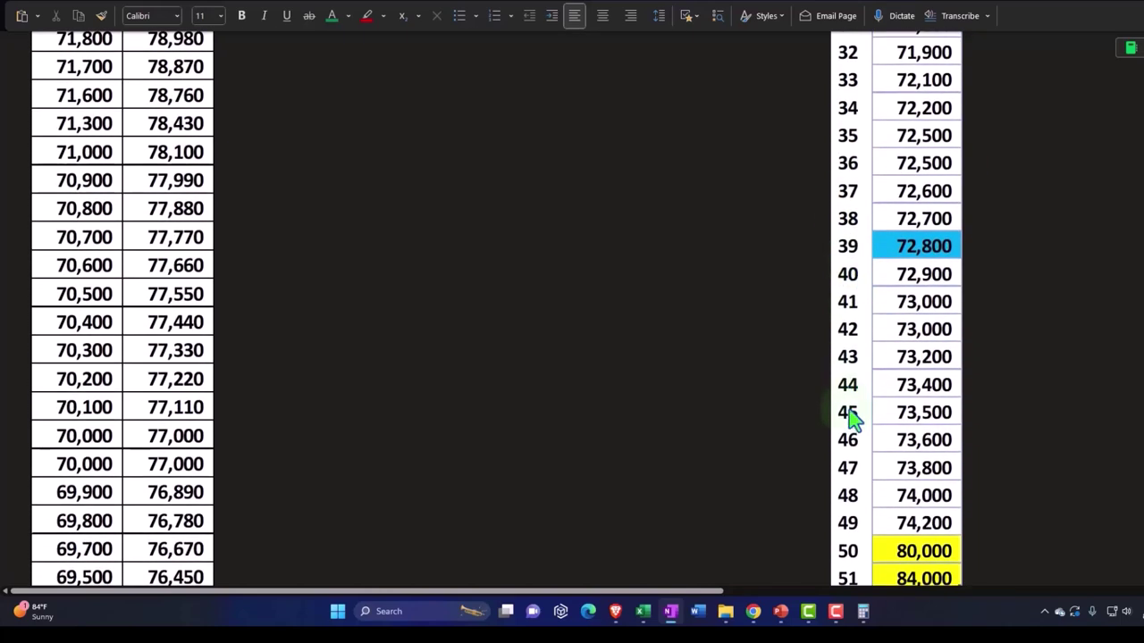
pyautogui.scroll(-2, 850, 421)
pyautogui.scroll(5, 850, 468)
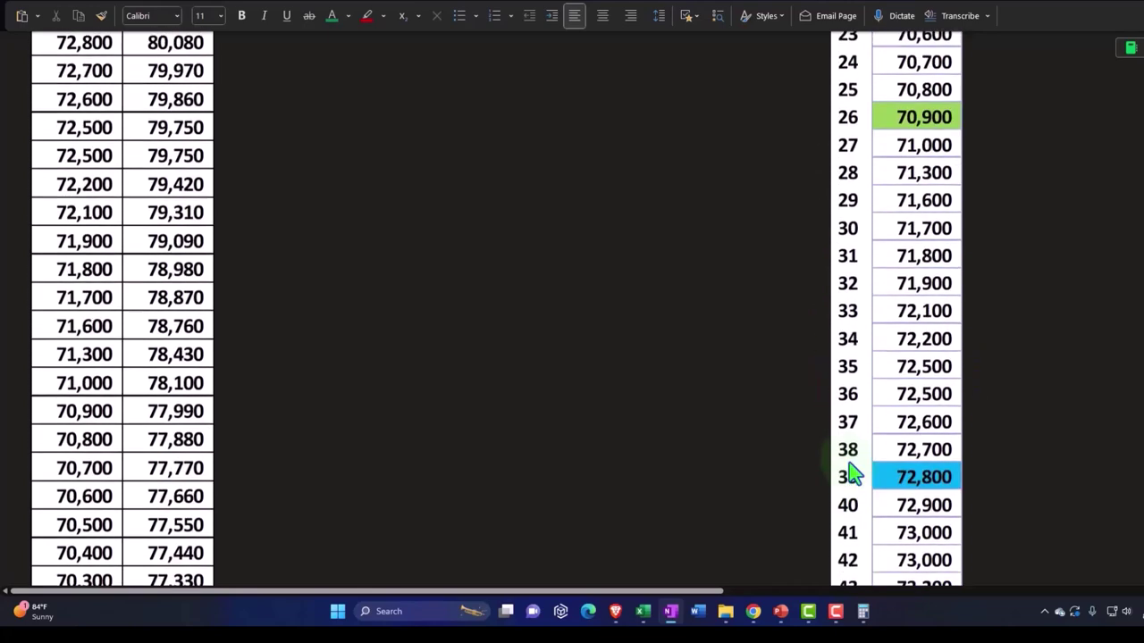
pyautogui.scroll(4, 850, 469)
pyautogui.scroll(2, 850, 469)
pyautogui.scroll(2, 850, 472)
pyautogui.scroll(1, 850, 471)
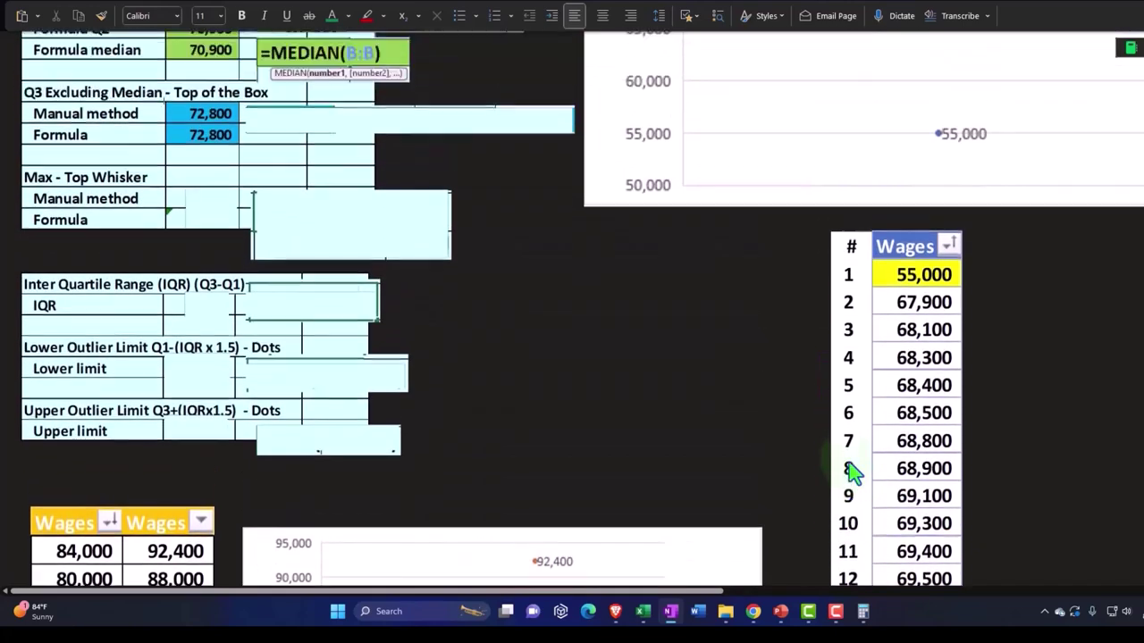
pyautogui.scroll(2, 850, 468)
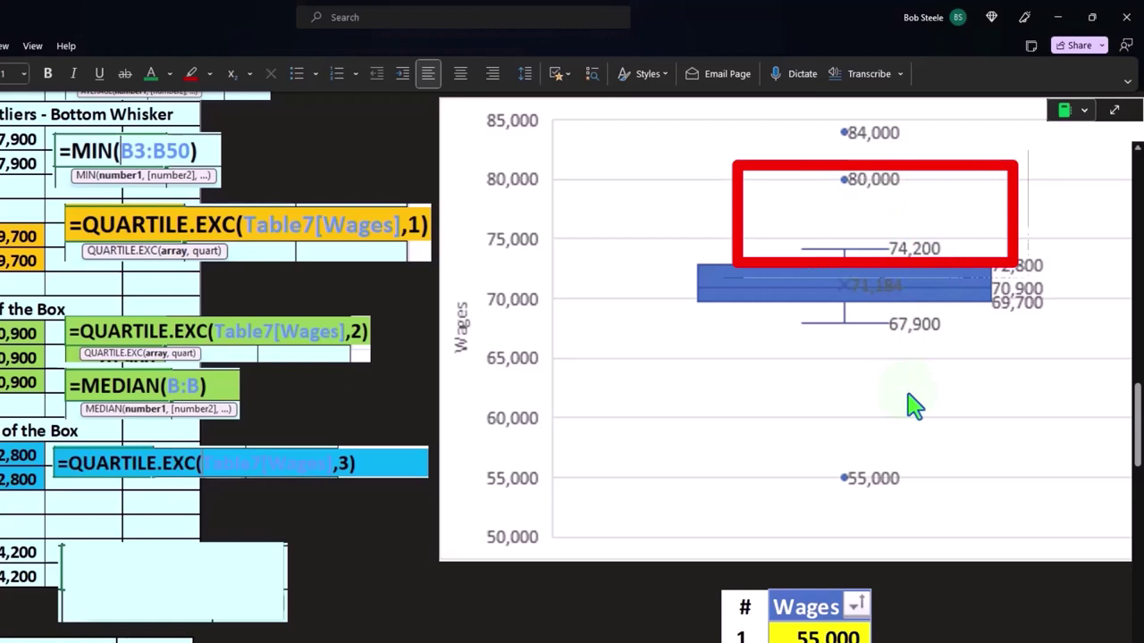
# - Scroll to the bottom of the Wages table to confirm the 74,200 maximum, then return to the Max rows
pyautogui.scroll(-2, 909, 396)
pyautogui.scroll(-6, 909, 396)
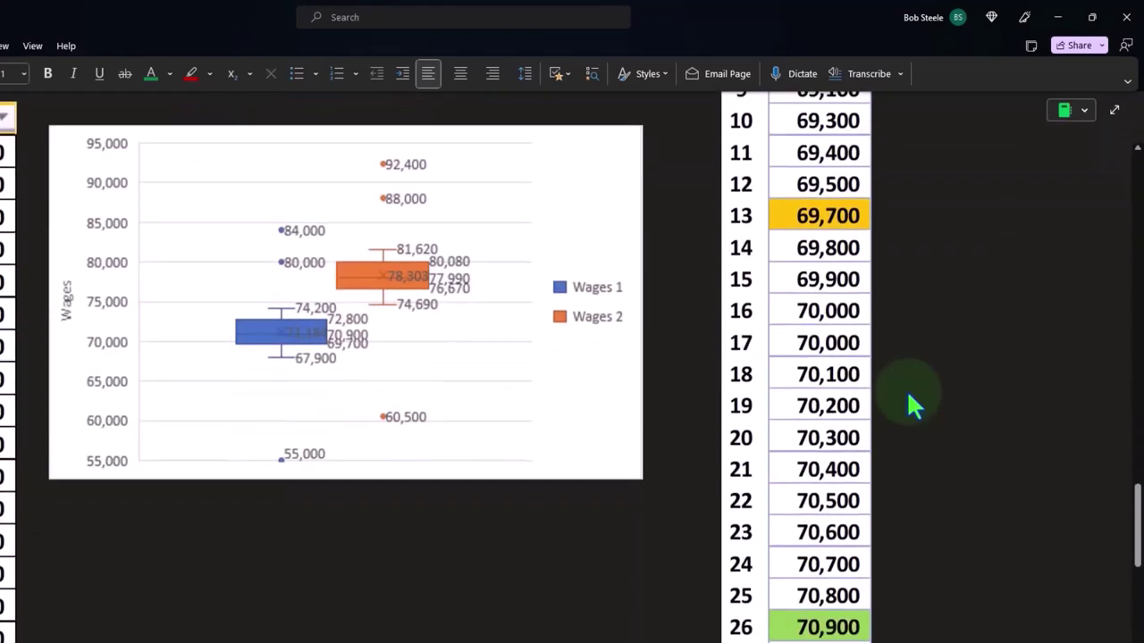
pyautogui.scroll(-5, 909, 396)
pyautogui.scroll(-3, 909, 395)
pyautogui.scroll(-3, 909, 397)
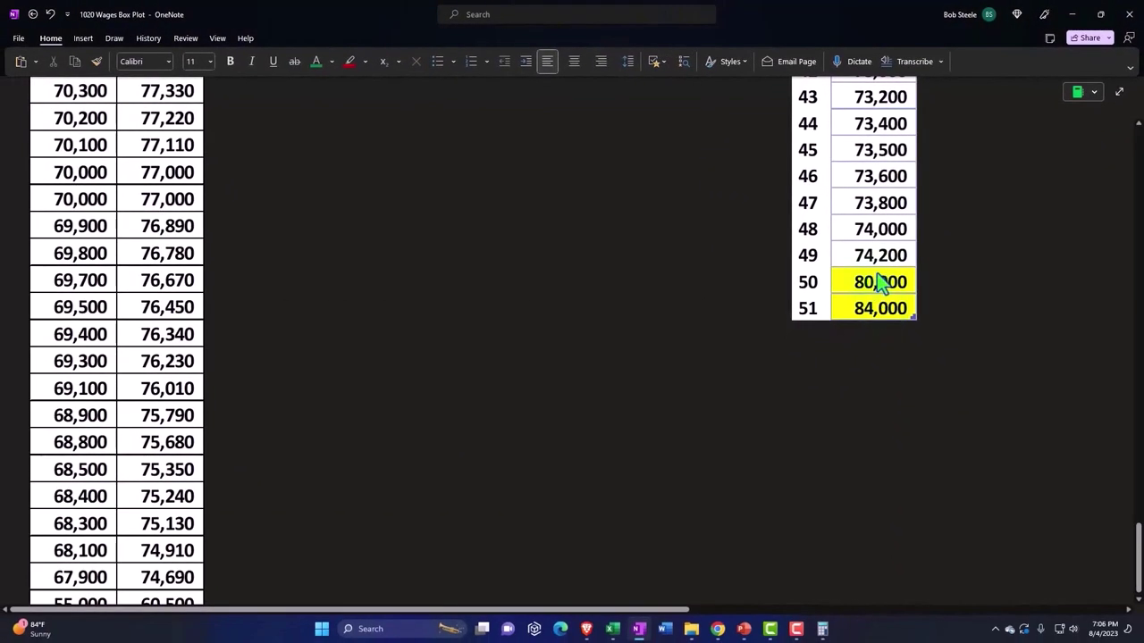
pyautogui.scroll(10, 446, 273)
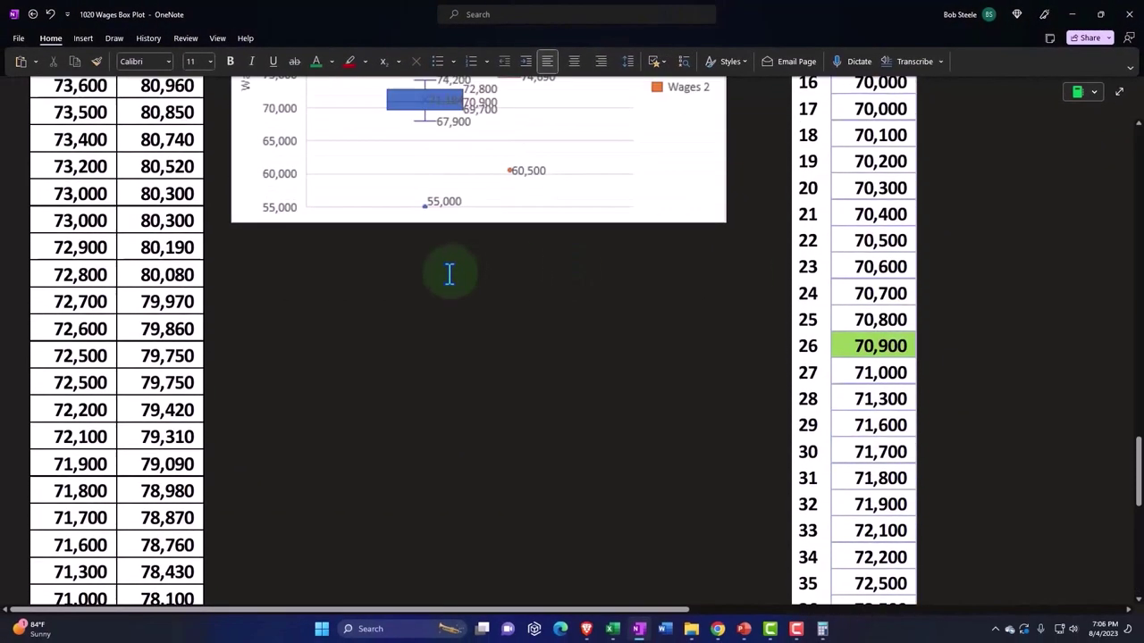
pyautogui.scroll(5, 449, 274)
pyautogui.scroll(5, 403, 327)
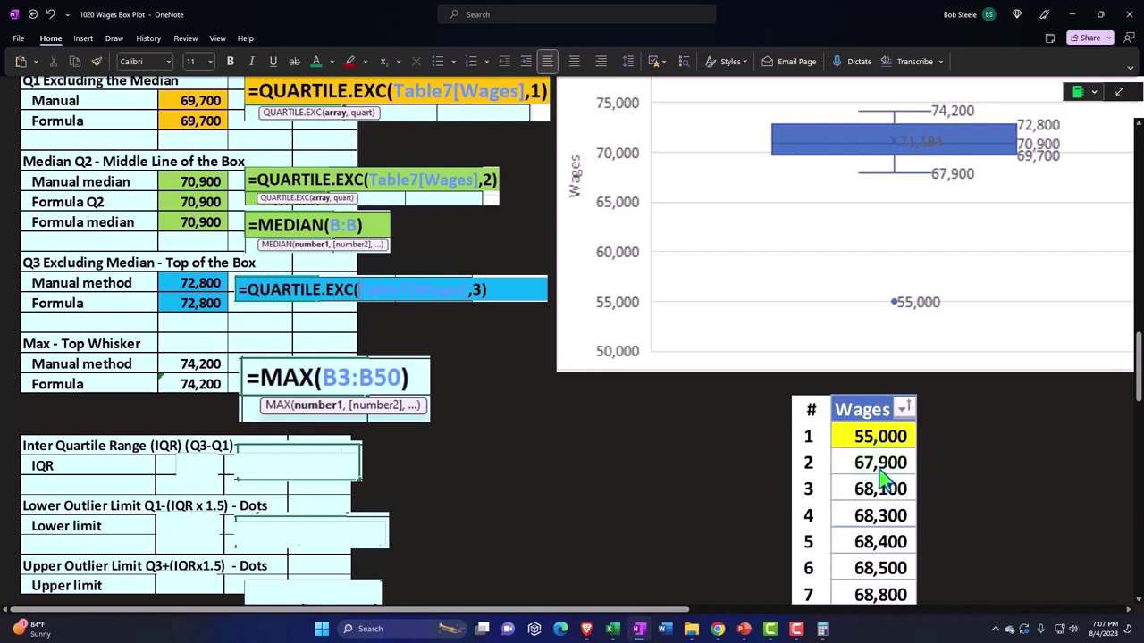
pyautogui.scroll(2, 880, 479)
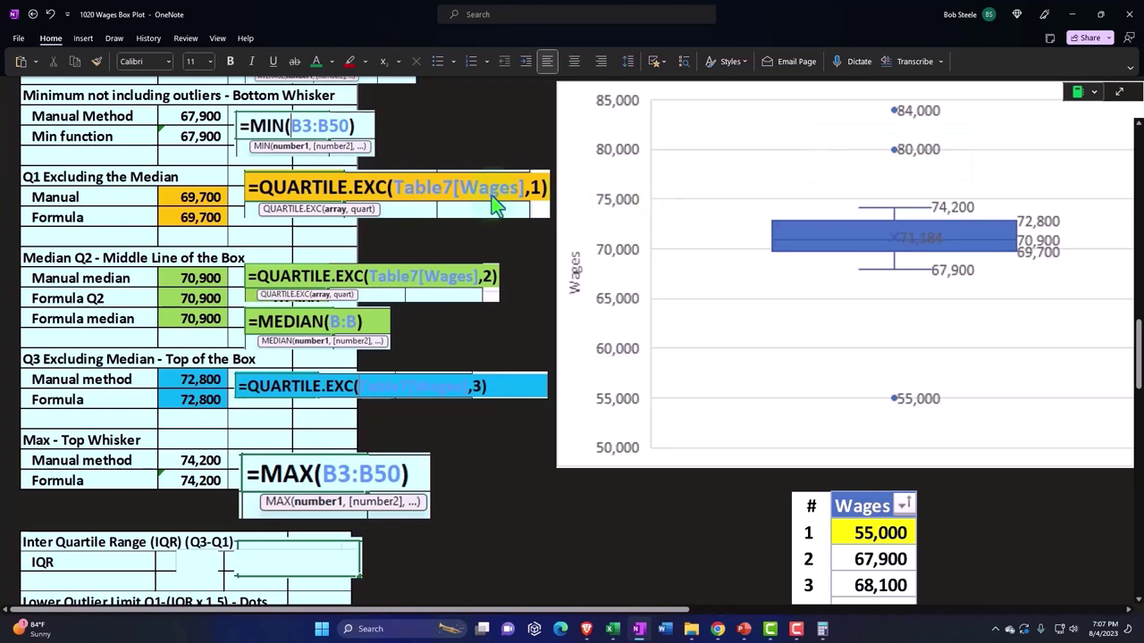
pyautogui.scroll(-3, 498, 205)
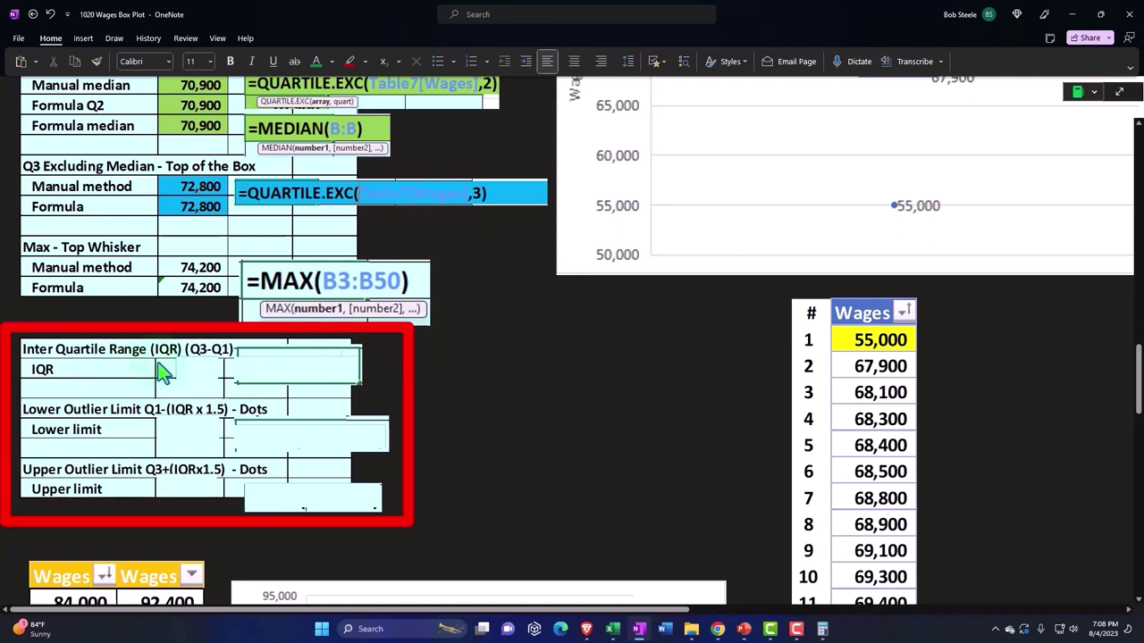
# - Enter 3,100 in the IQR value cell
pyautogui.click(204, 380)
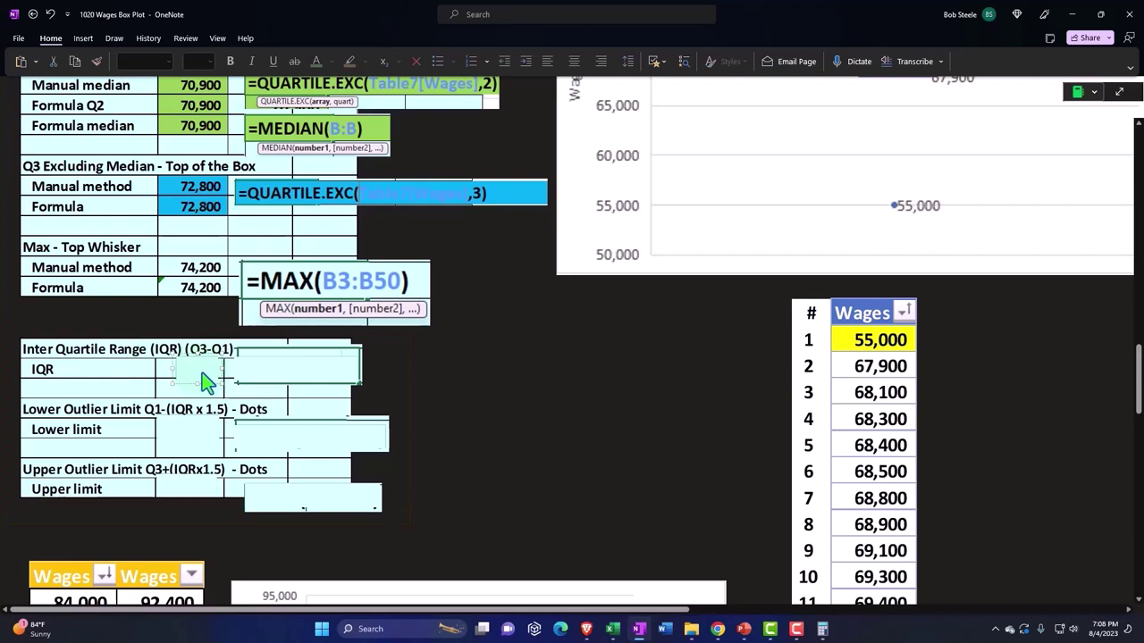
pyautogui.click(208, 372)
pyautogui.write('3,100')
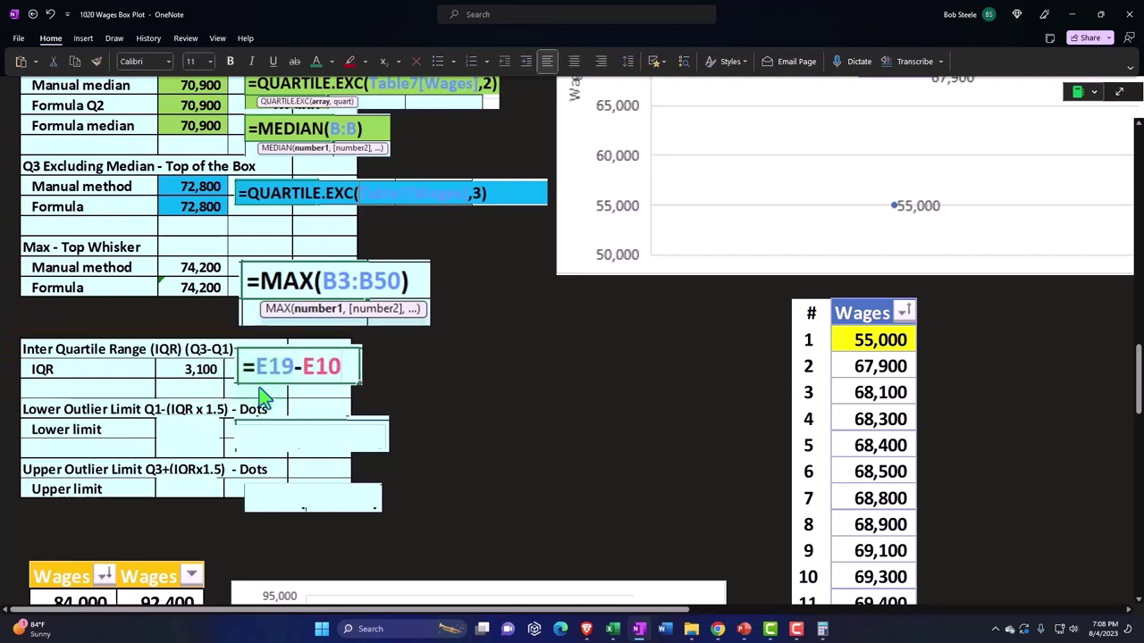
# - Bring up Windows Calculator over the page to check the IQR
pyautogui.click(822, 629)
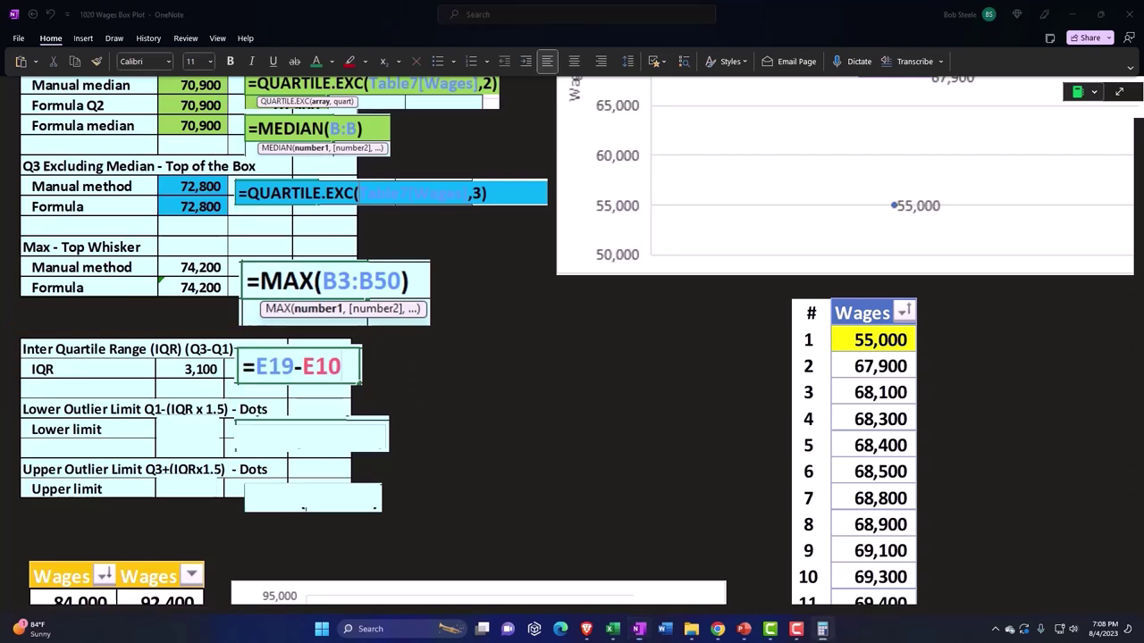
pyautogui.scroll(1, 904, 210)
pyautogui.scroll(1, 902, 210)
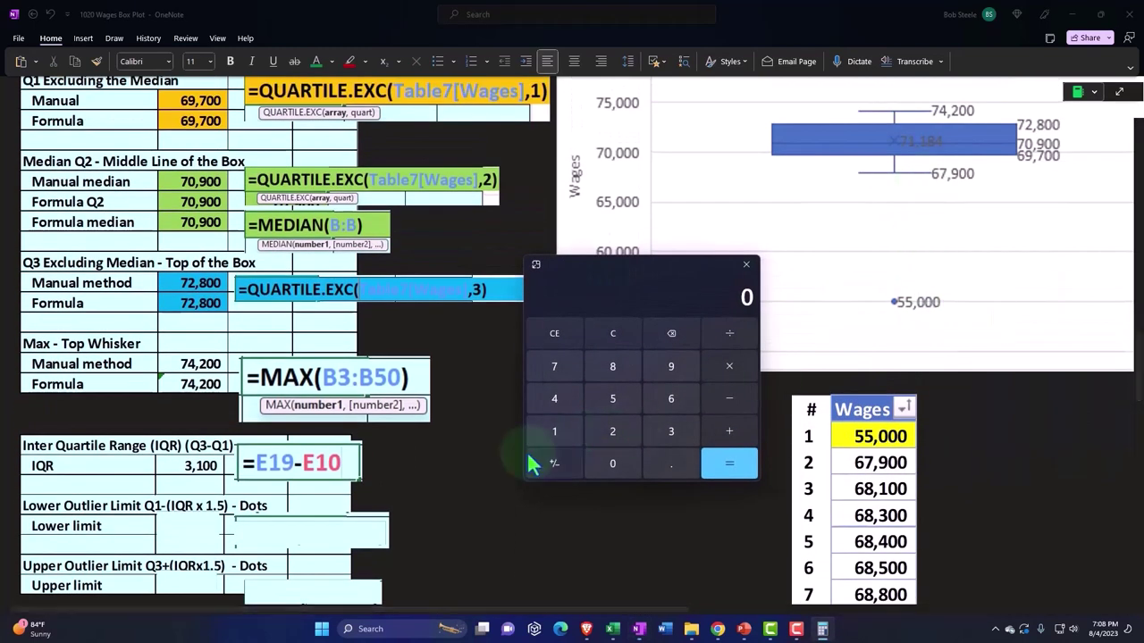
# - Verify the IQR in Calculator: 72,800 minus 69,700 gives 3,100
pyautogui.scroll(3, 487, 449)
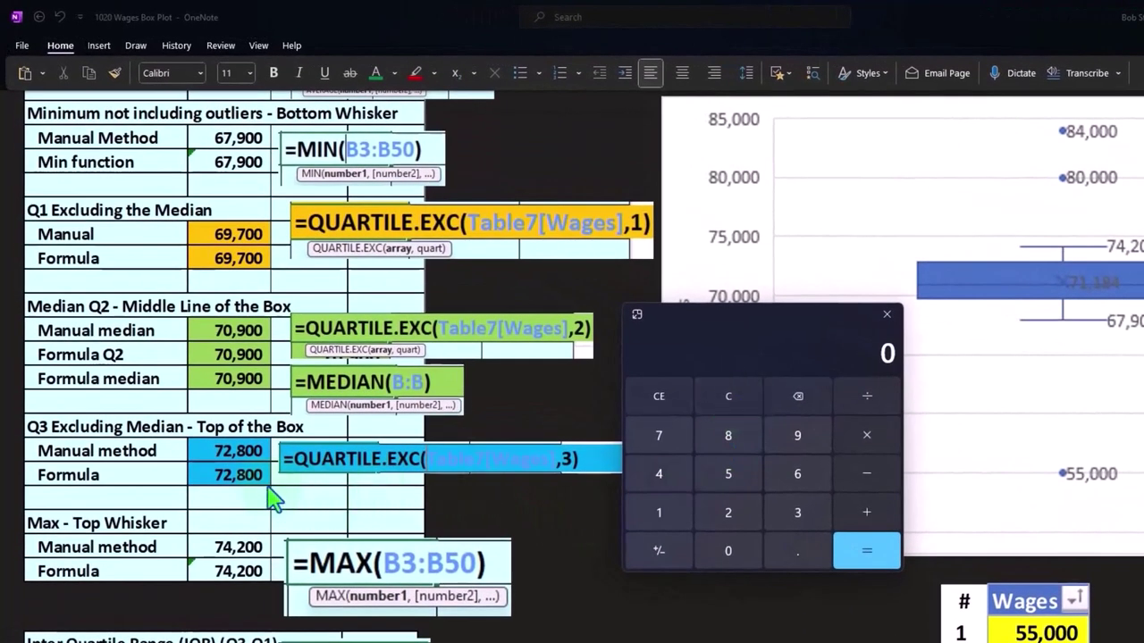
pyautogui.write('72,800')
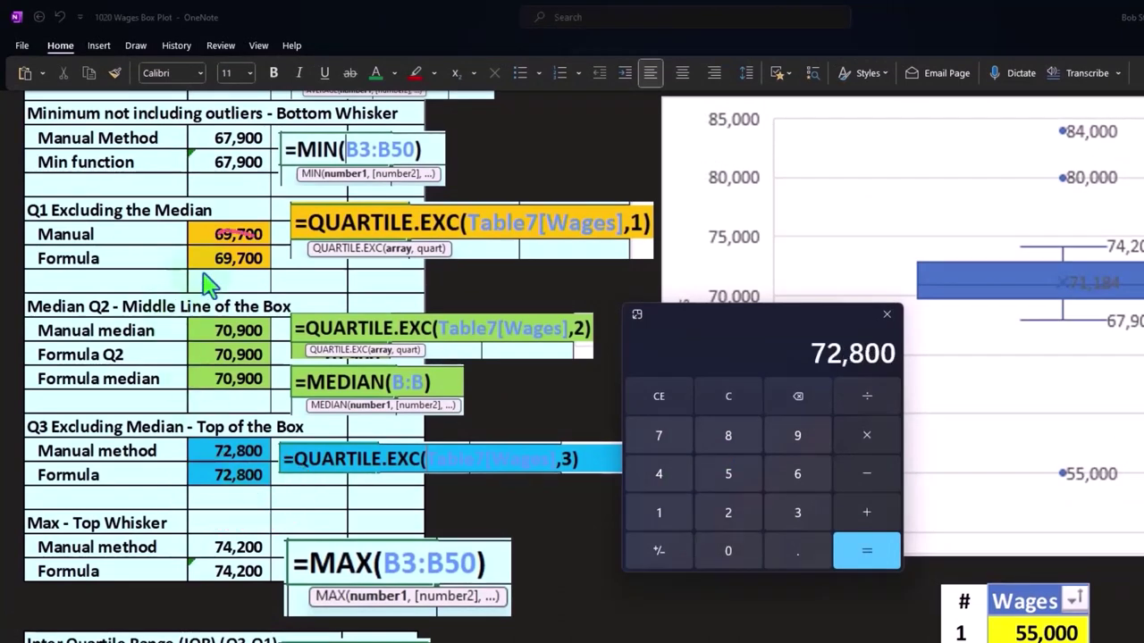
pyautogui.press('-')
pyautogui.write('69,700')
pyautogui.press('Return')
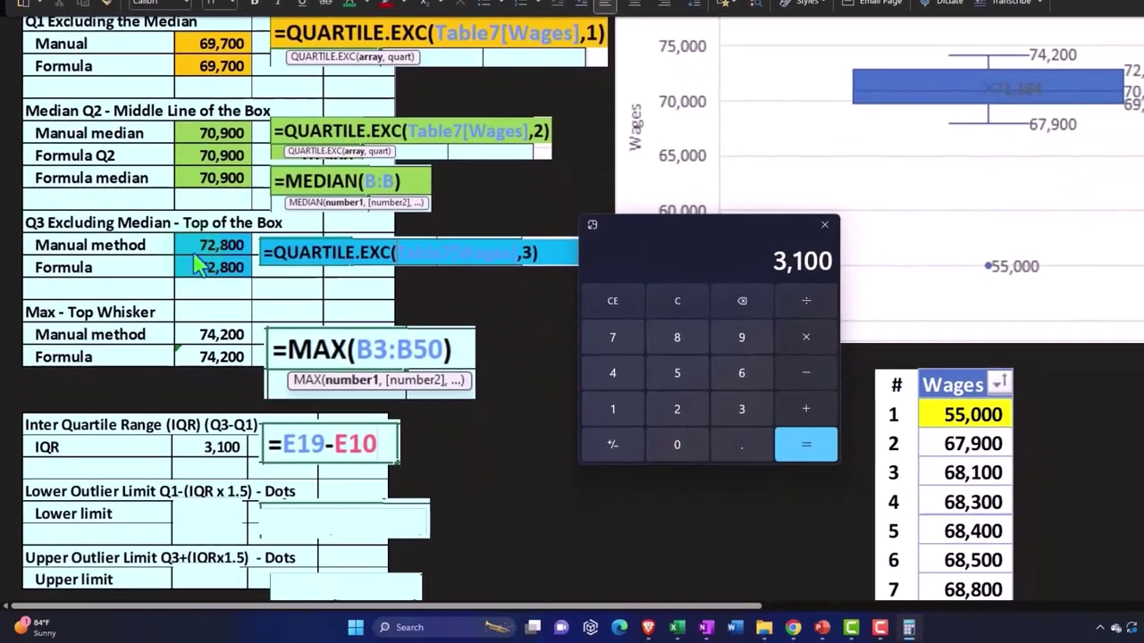
pyautogui.scroll(-2, 196, 264)
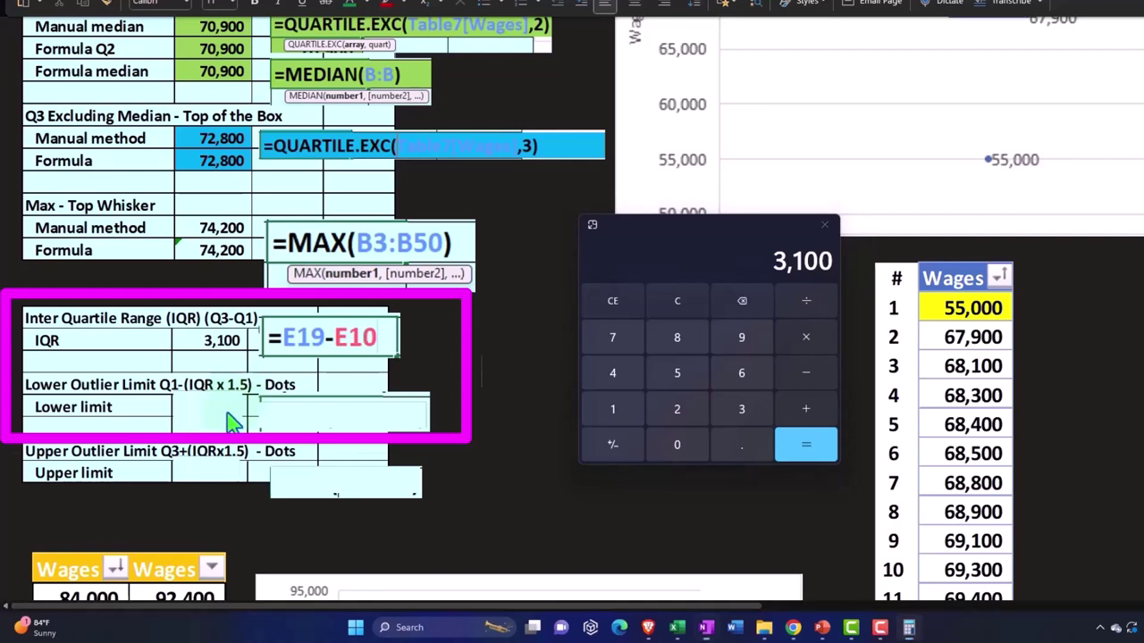
# - Fill in the Lower limit value and paste its =E10-(E27*1.5) formula callout
pyautogui.click(223, 407)
pyautogui.write('65,050')
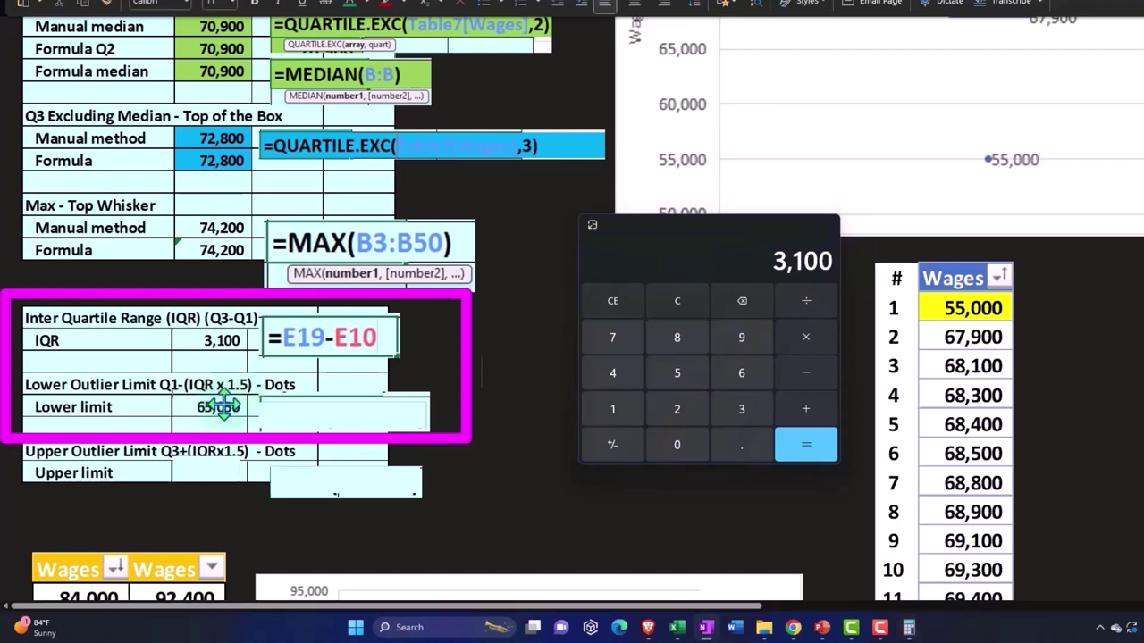
pyautogui.click(287, 411)
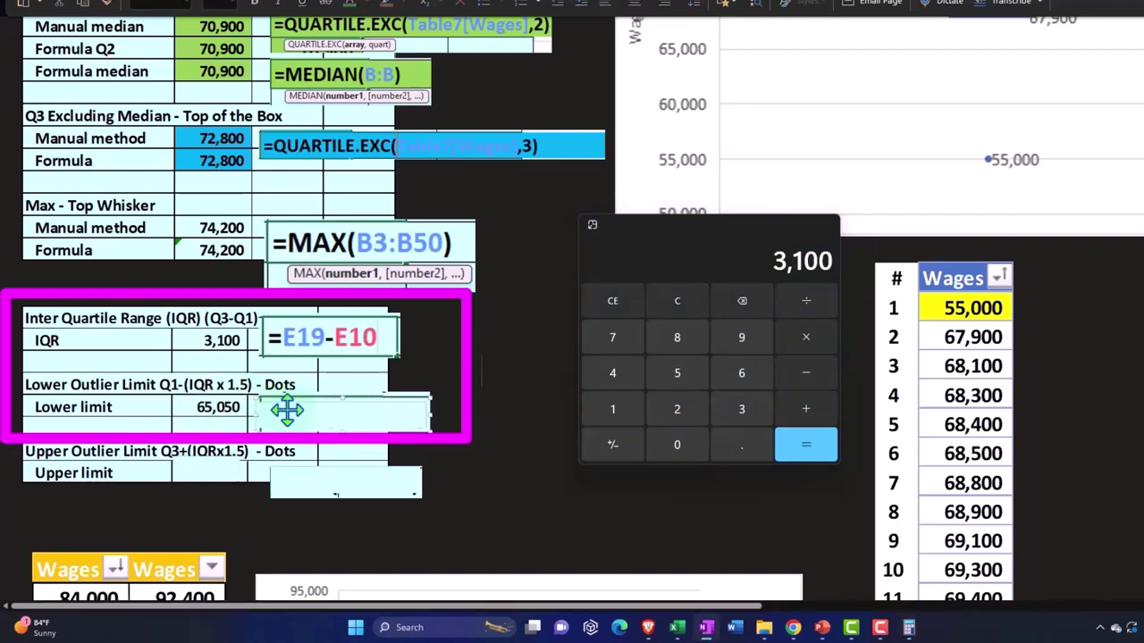
pyautogui.write('=E10-(E27*1.5)')
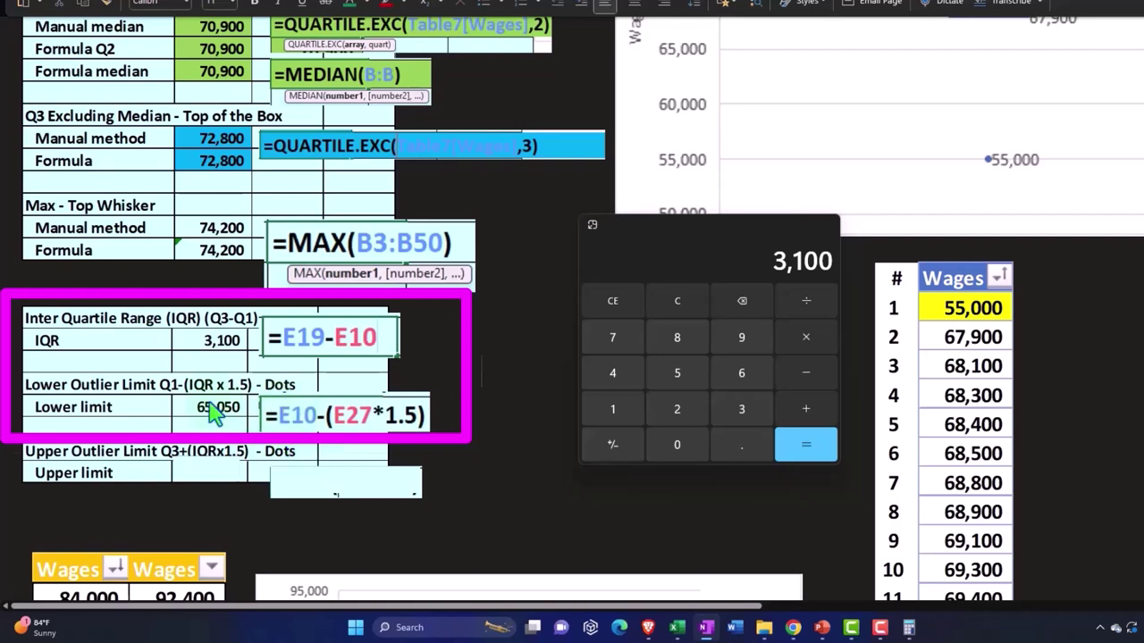
# - Reset the calculator and multiply the 3,100 IQR by 1.5 to get 4,650
pyautogui.scroll(3, 307, 400)
pyautogui.scroll(2, 304, 398)
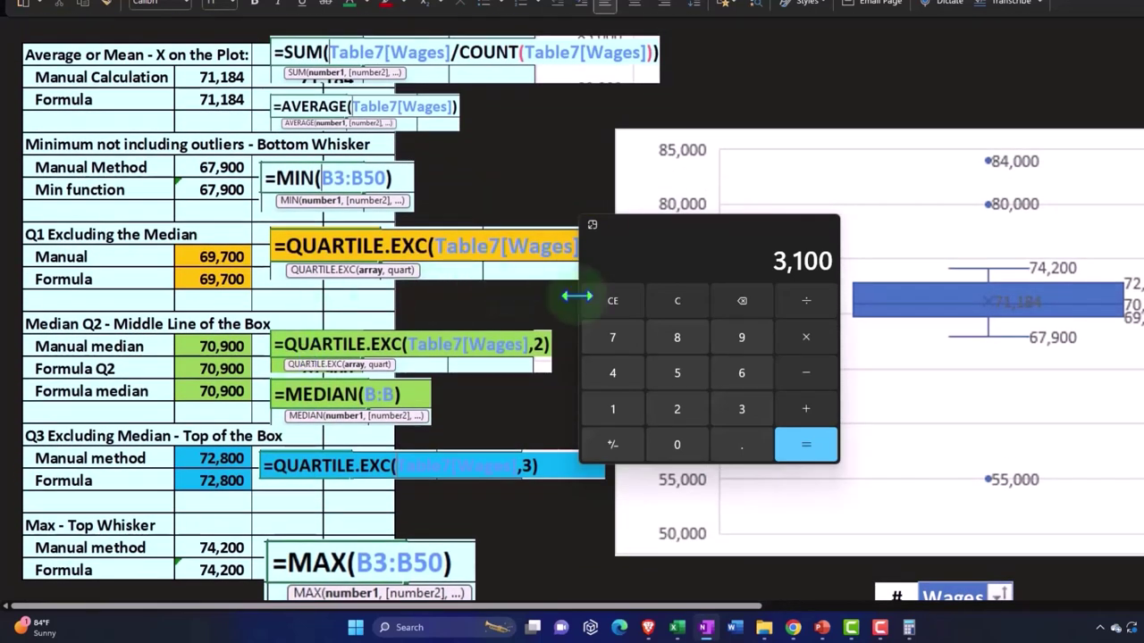
pyautogui.click(670, 301)
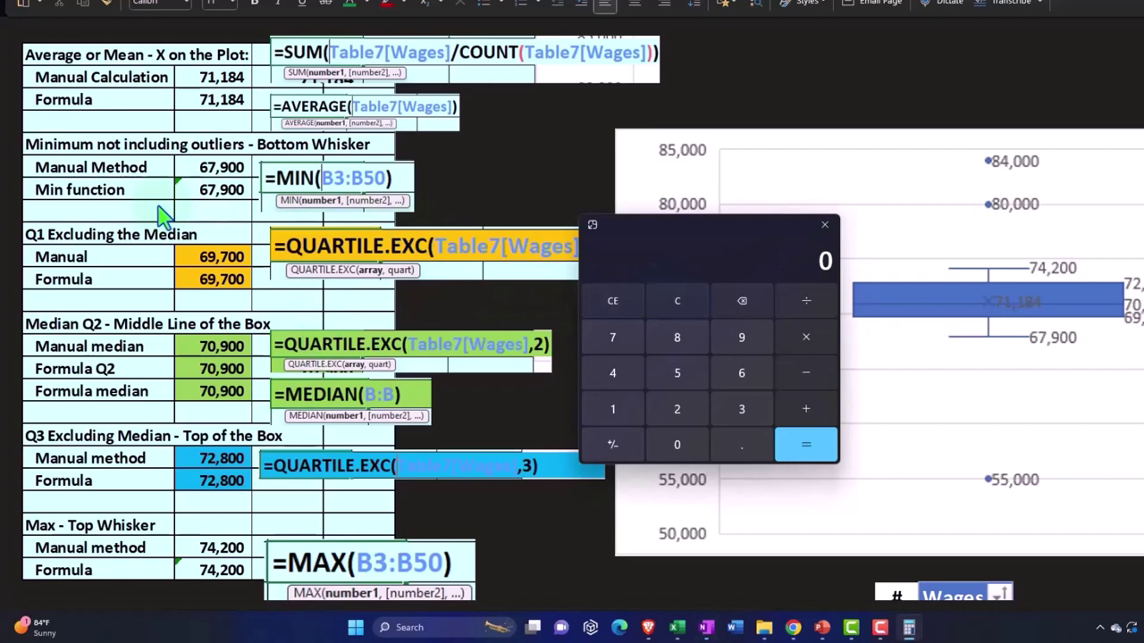
pyautogui.scroll(-5, 294, 376)
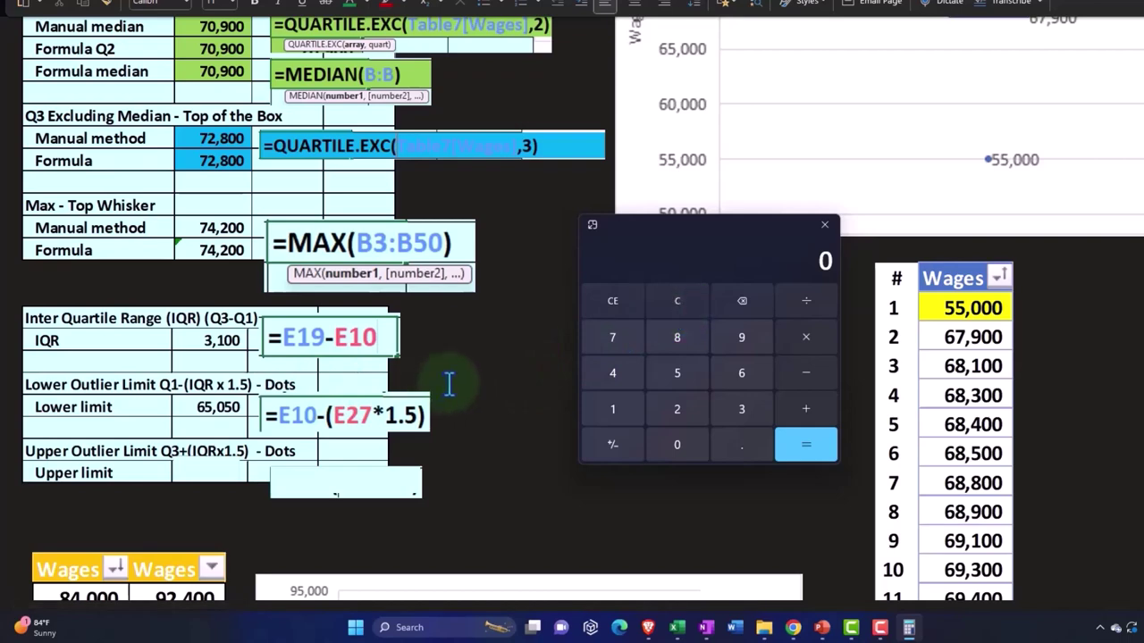
pyautogui.write('310')
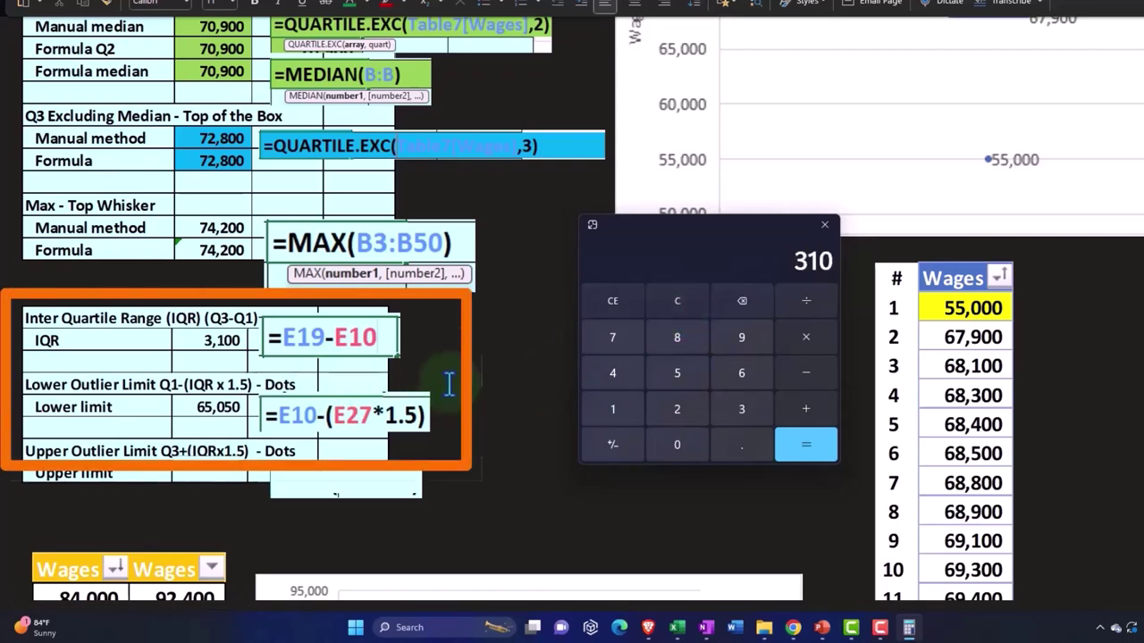
pyautogui.write('0')
pyautogui.write('1.5')
pyautogui.press('Return')
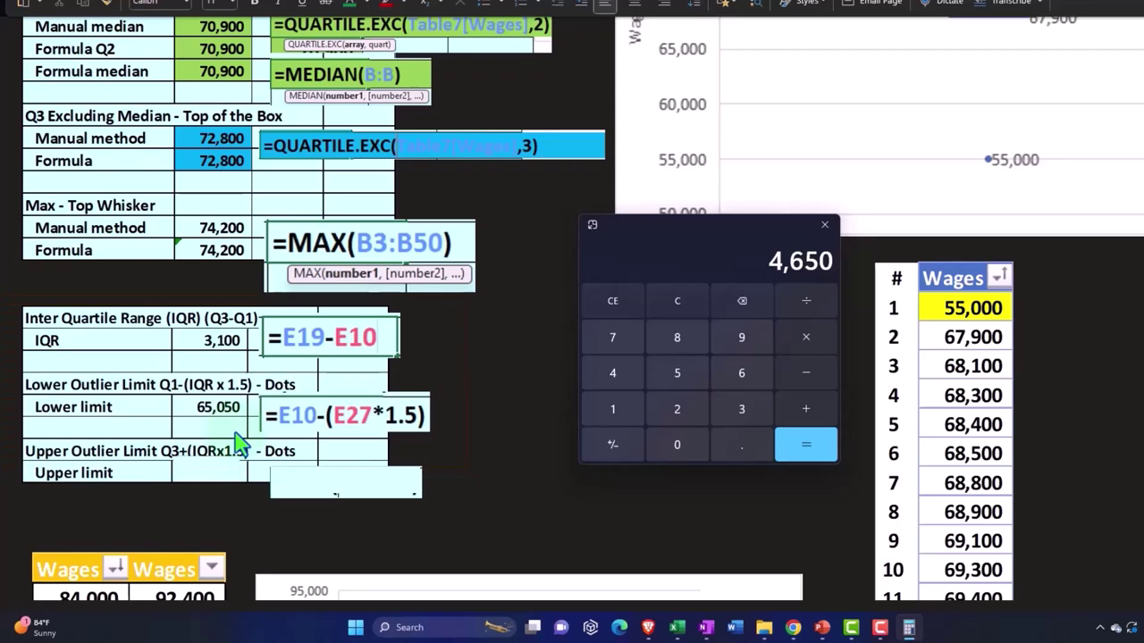
# - Subtract the 69,700 Q1 from 4,650, getting -65,050, and move the calculator aside
pyautogui.scroll(2, 240, 440)
pyautogui.scroll(4, 239, 439)
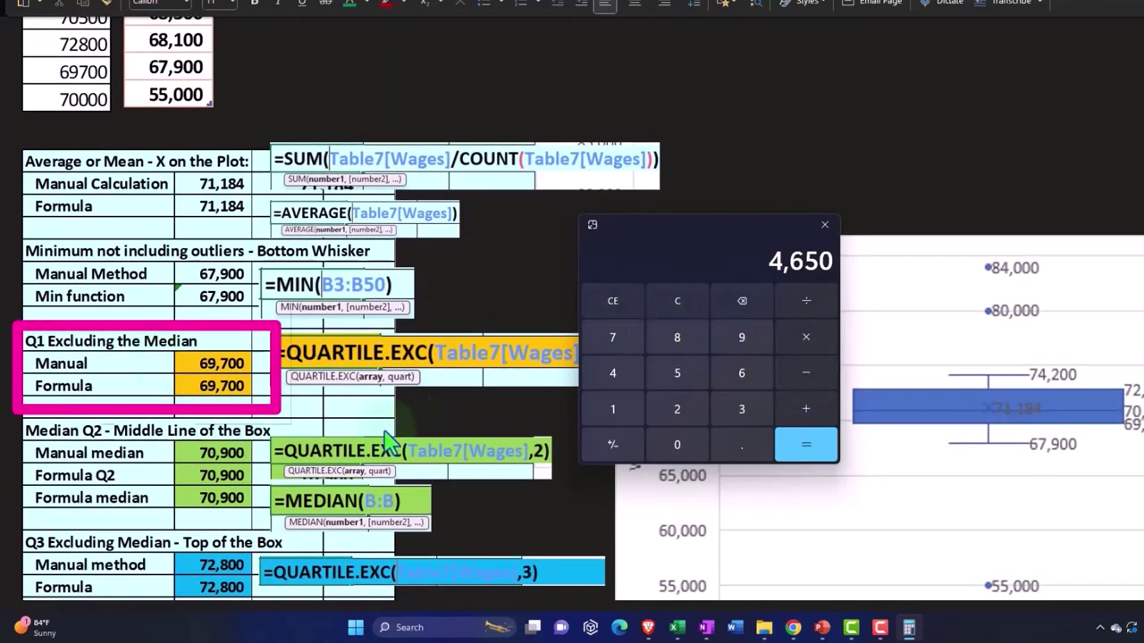
pyautogui.write('69,700')
pyautogui.press('Return')
pyautogui.scroll(-5, 389, 437)
pyautogui.scroll(-3, 389, 438)
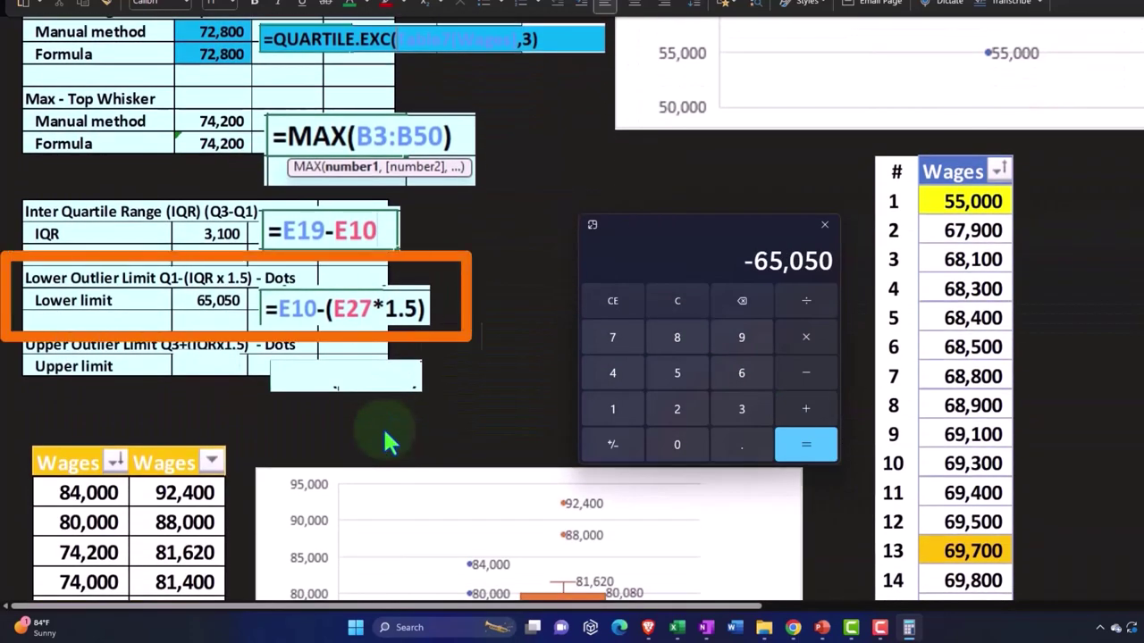
pyautogui.scroll(2, 384, 433)
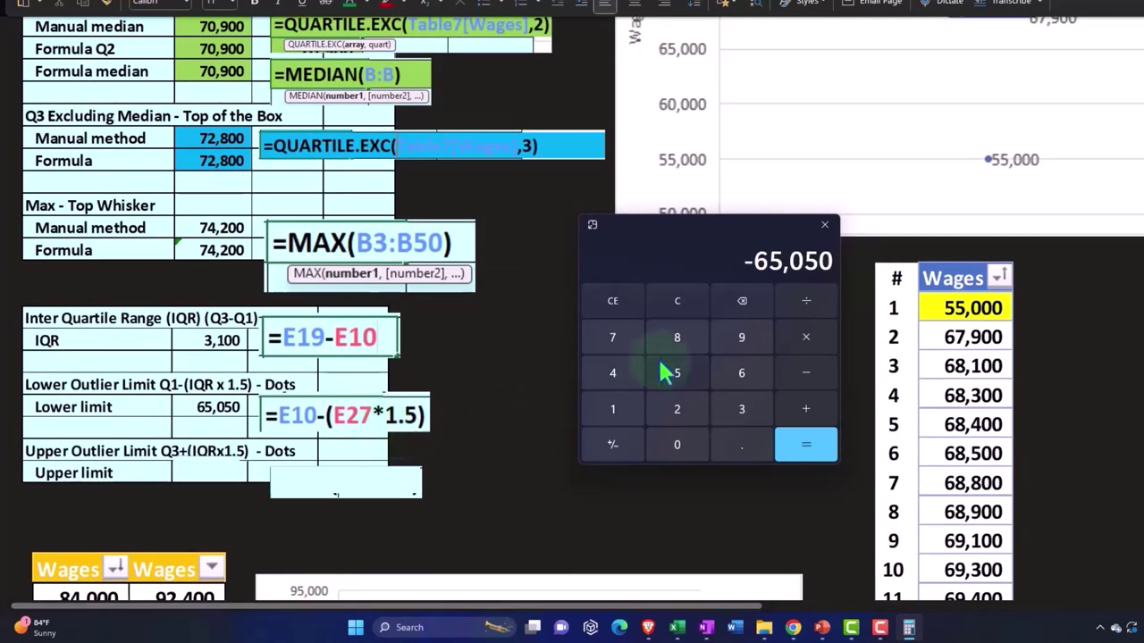
pyautogui.moveTo(685, 239); pyautogui.dragTo(1033, 383)
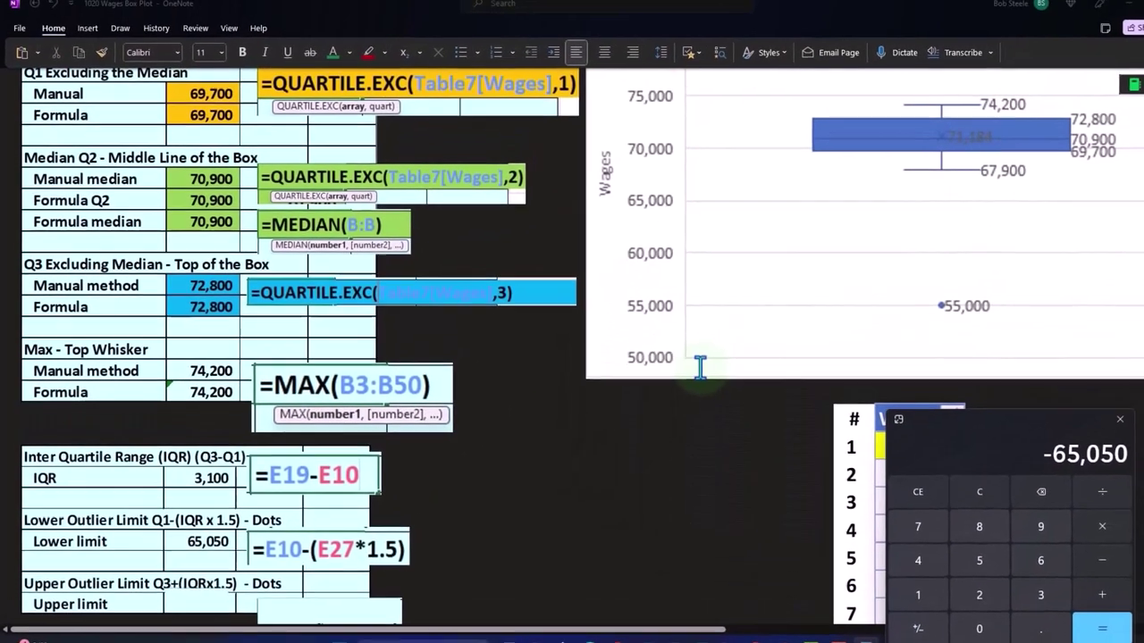
pyautogui.moveTo(722, 144); pyautogui.dragTo(769, 152)
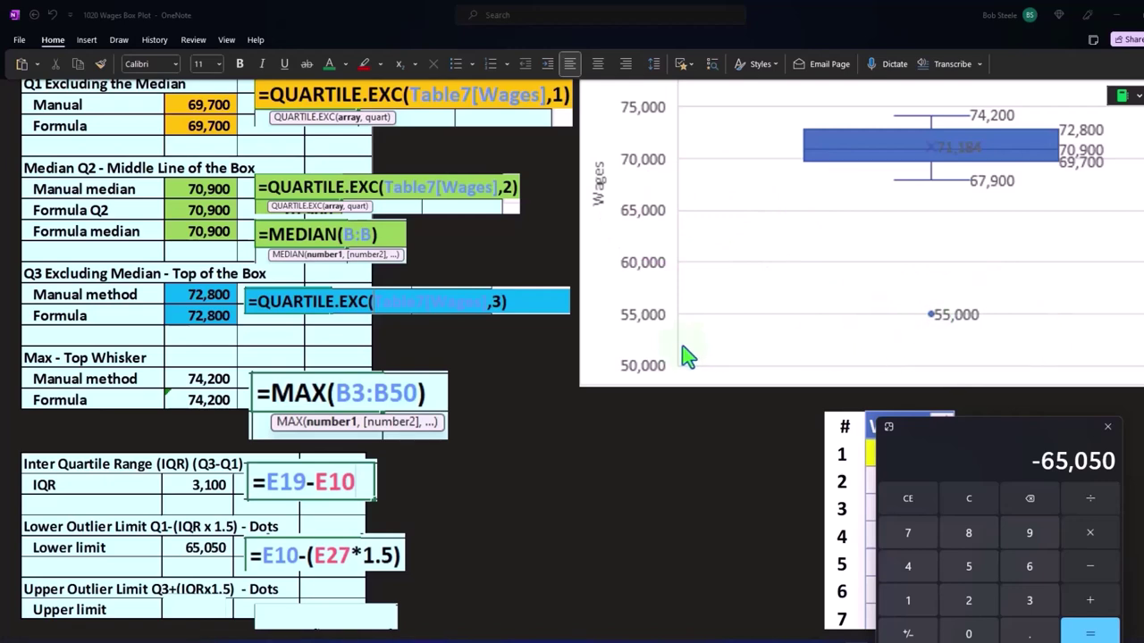
# - Delete the image covering the Upper limit cell to reveal 77,450
pyautogui.scroll(-3, 675, 340)
pyautogui.moveTo(989, 425); pyautogui.dragTo(613, 225)
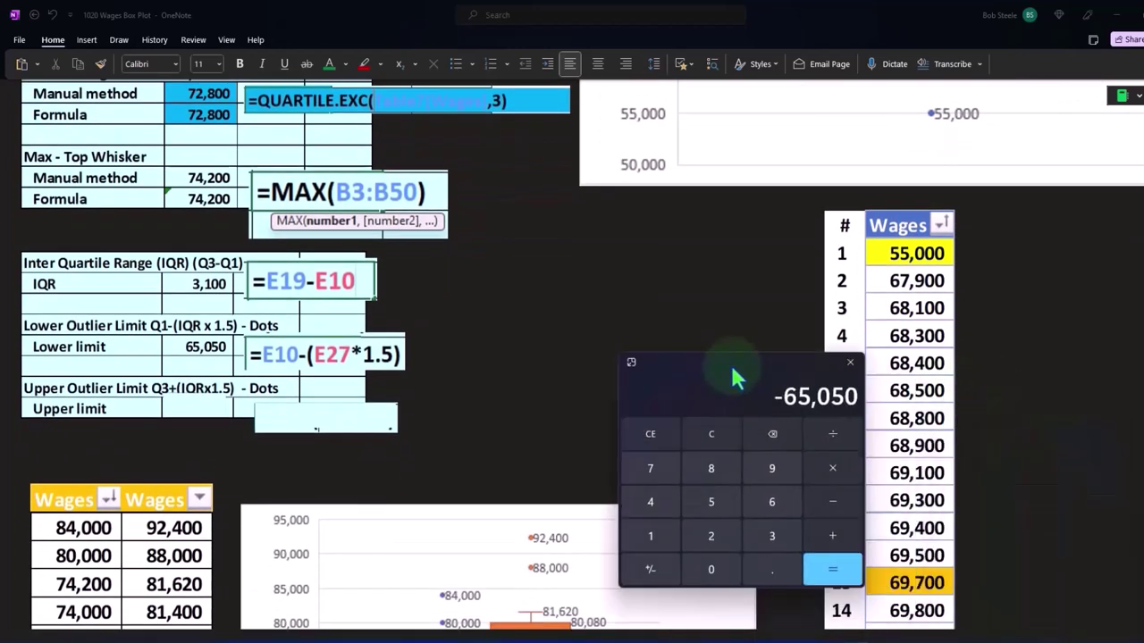
pyautogui.click(351, 428)
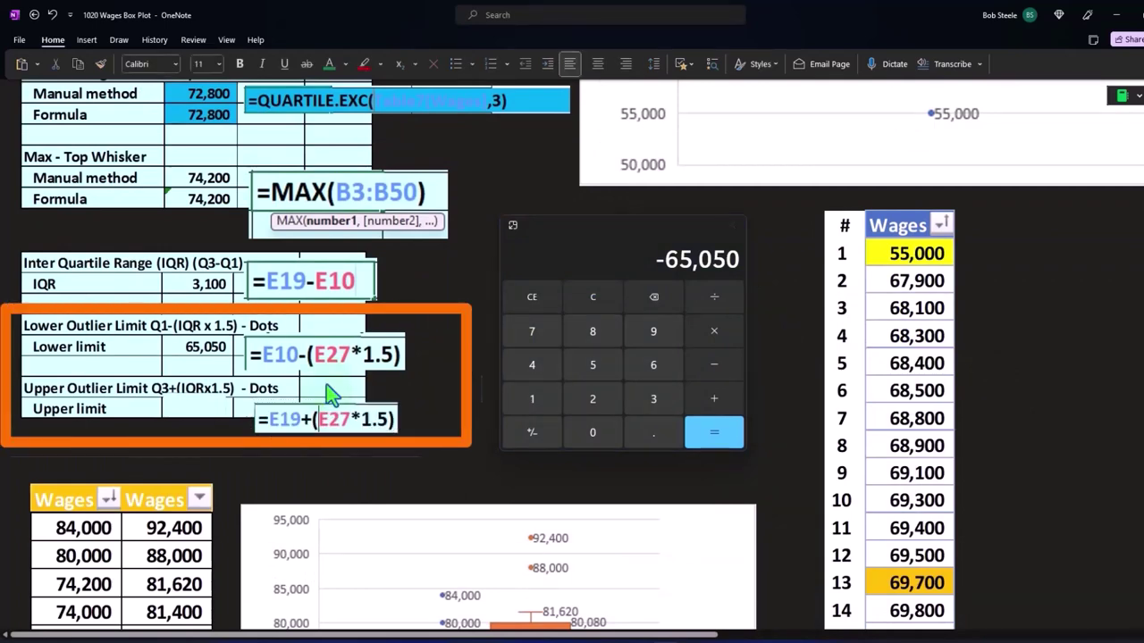
pyautogui.click(195, 417)
pyautogui.press('Delete')
# - Calculate 3100*1.5 = 4,650 plus 72,800 in Calculator, confirming the 77,450 upper limit
pyautogui.click(600, 291)
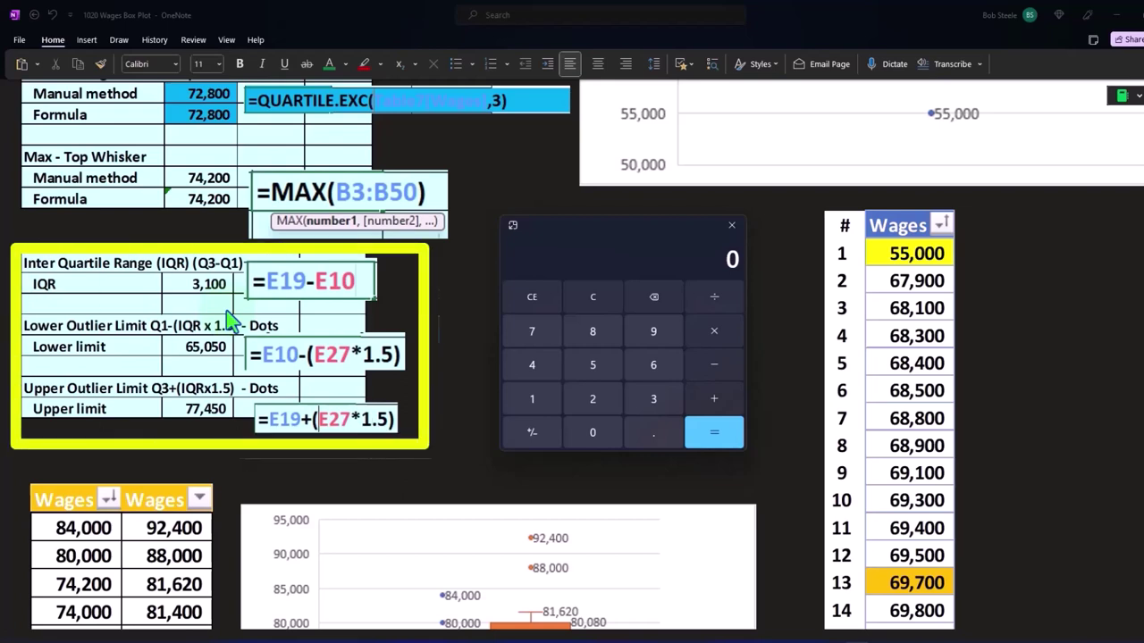
pyautogui.write('3100')
pyautogui.write('*1.5')
pyautogui.press('Return')
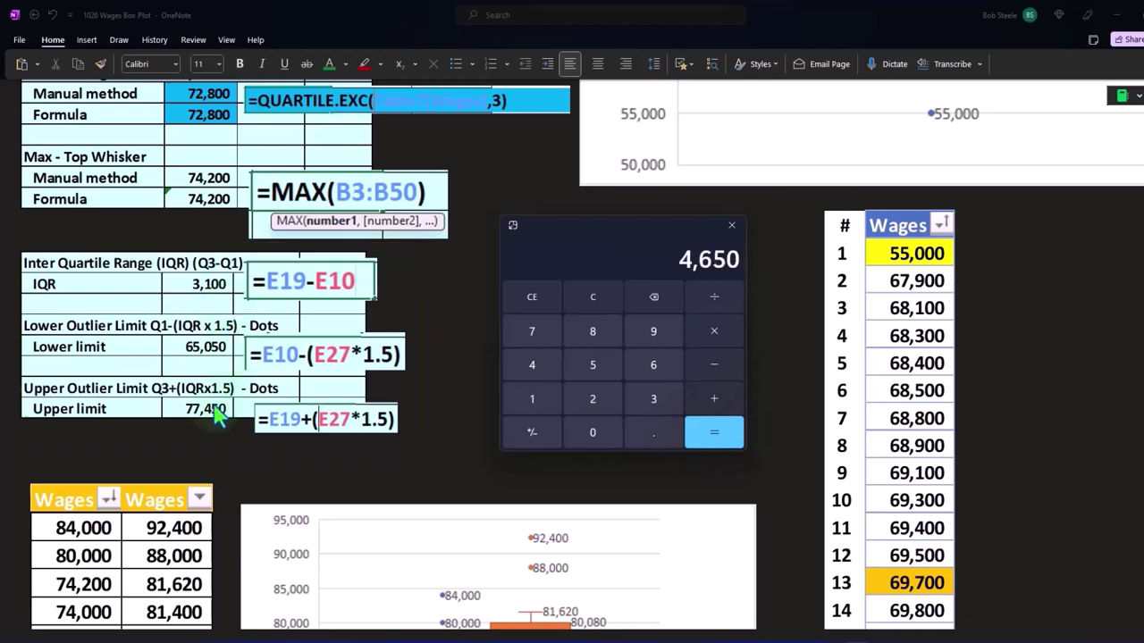
pyautogui.scroll(1, 191, 413)
pyautogui.scroll(5, 188, 416)
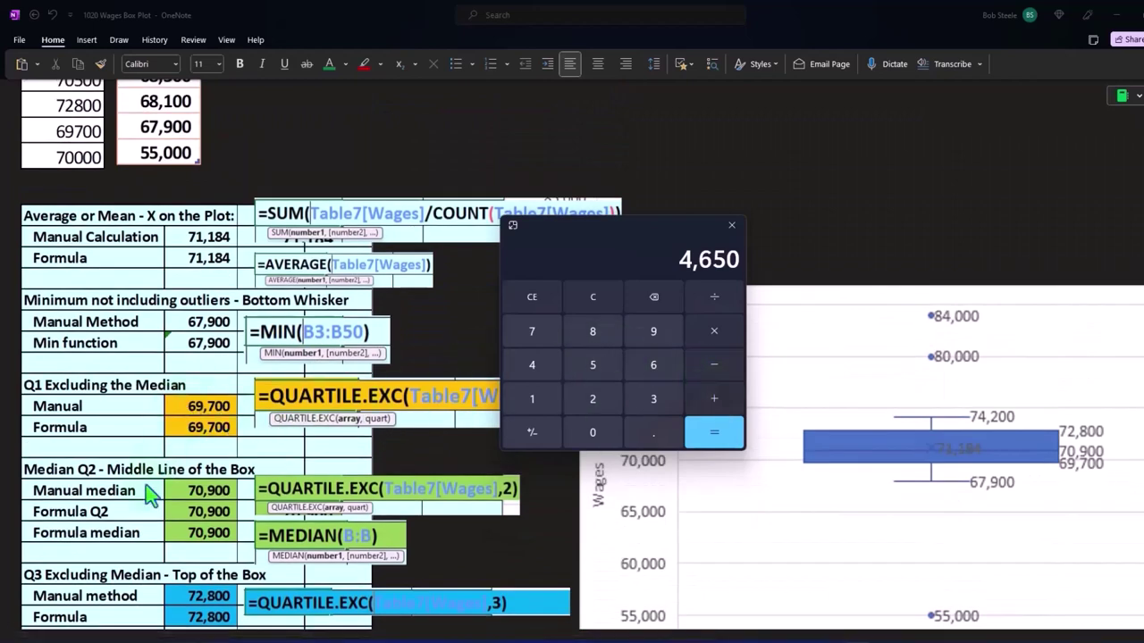
pyautogui.scroll(-3, 153, 493)
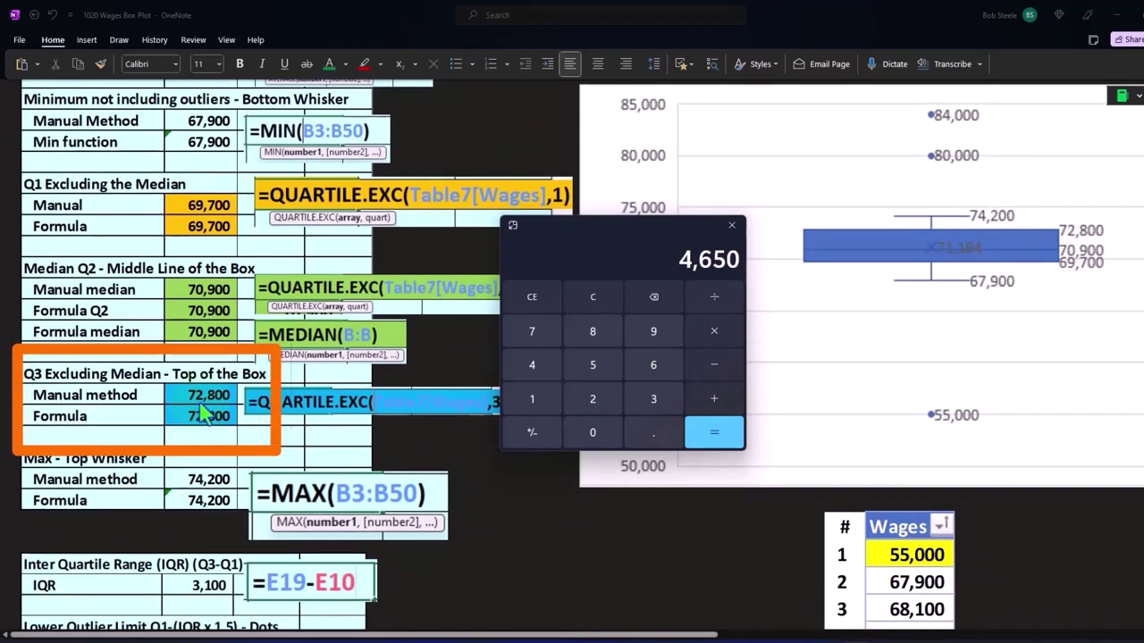
pyautogui.write('72,800')
pyautogui.press('Return')
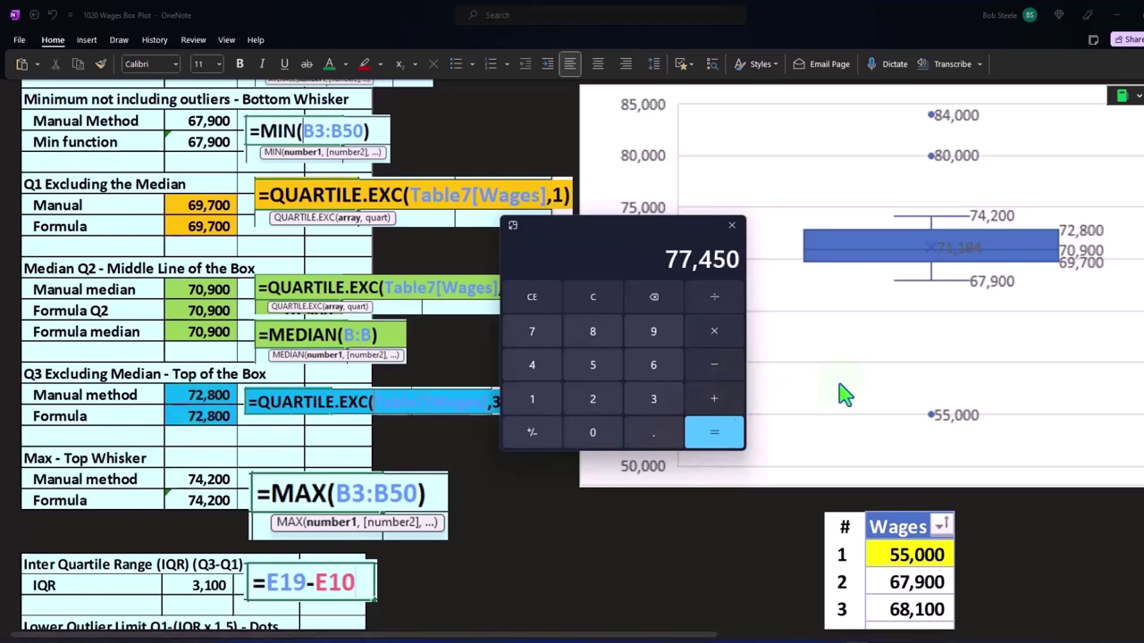
pyautogui.scroll(-5, 923, 393)
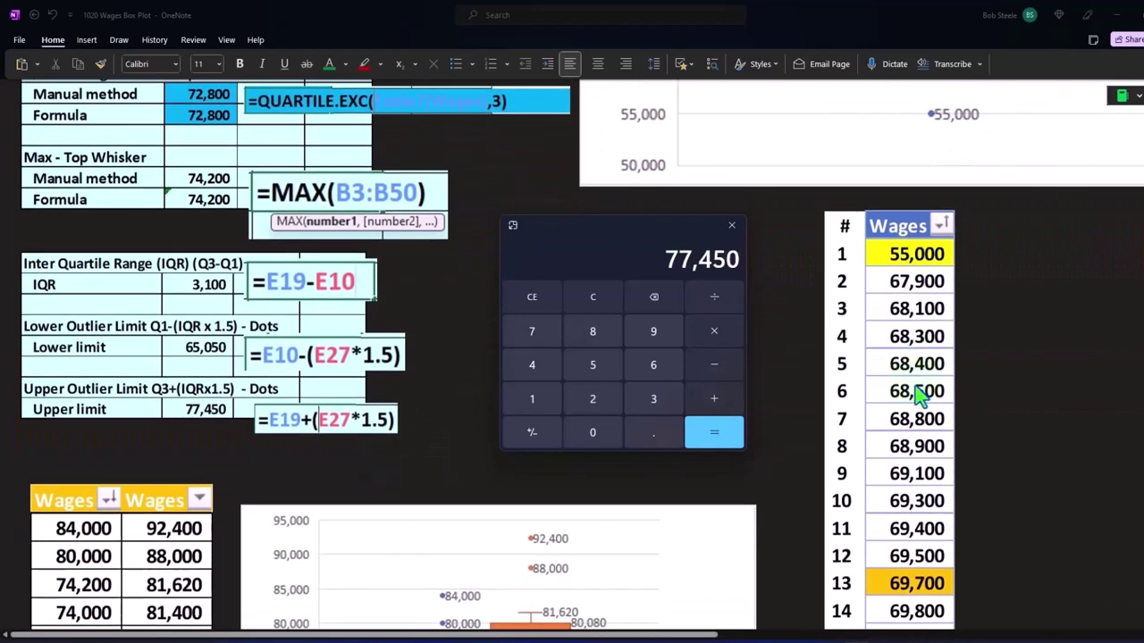
pyautogui.scroll(1, 906, 376)
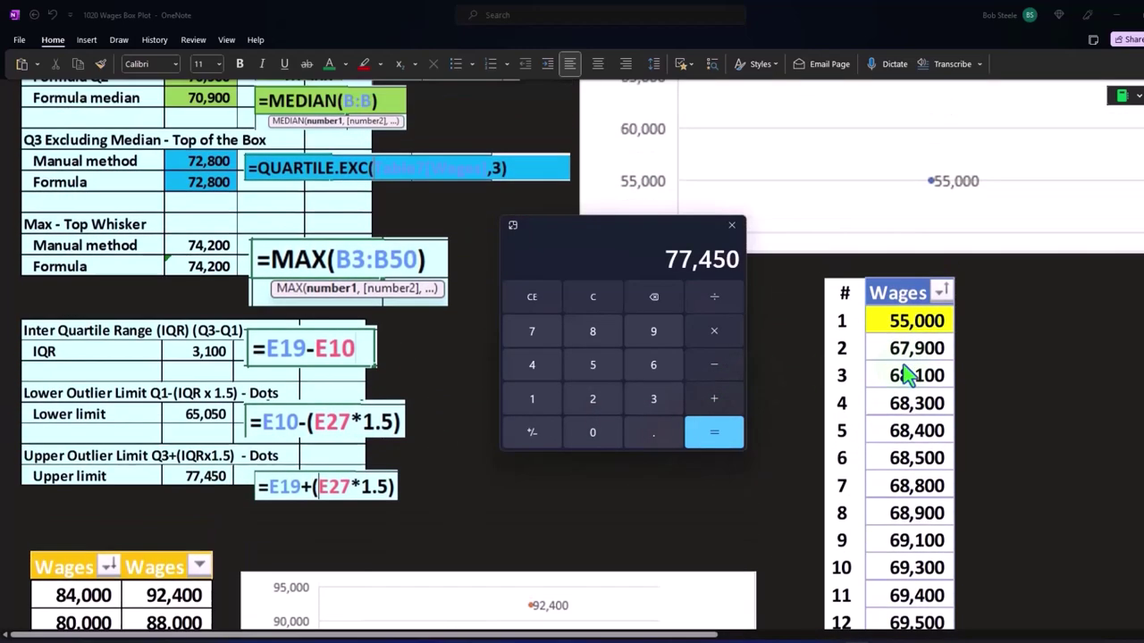
pyautogui.scroll(4, 905, 375)
# - Check that wages 80,000 and 84,000 exceed the 77,450 limit, then move the calculator away
pyautogui.moveTo(641, 237); pyautogui.dragTo(456, 255)
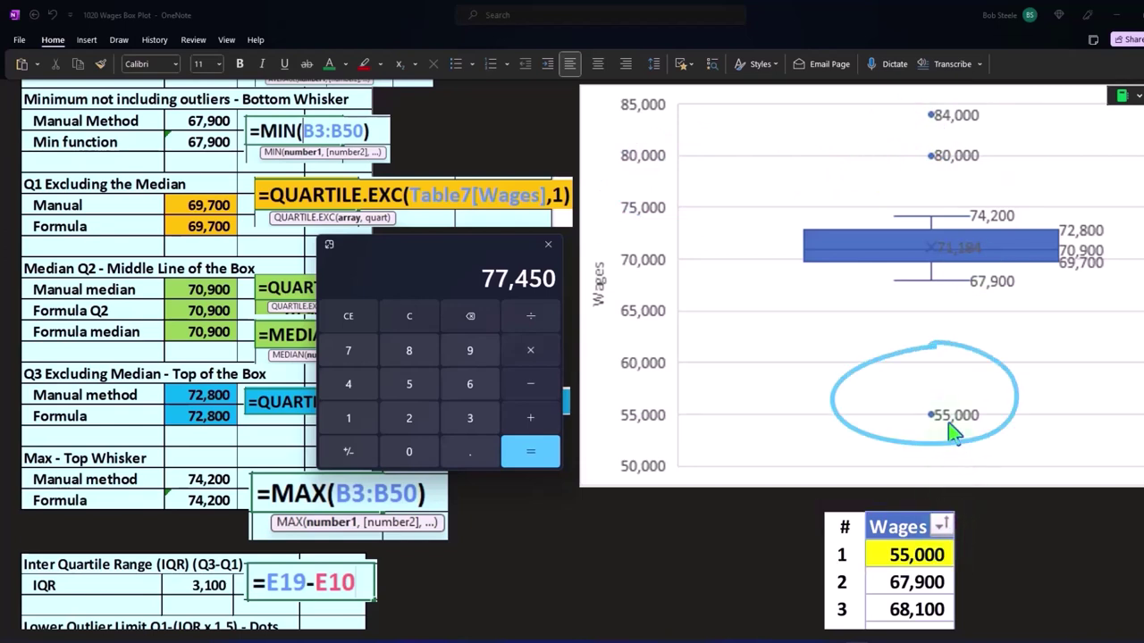
pyautogui.scroll(-6, 964, 394)
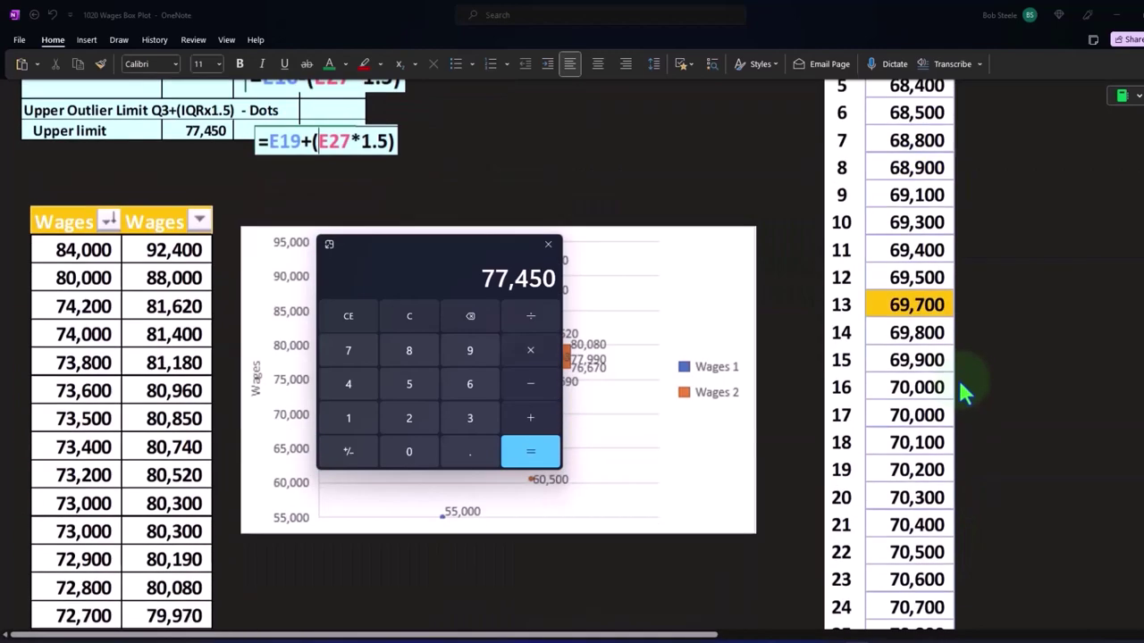
pyautogui.scroll(-7, 958, 378)
pyautogui.scroll(-3, 947, 353)
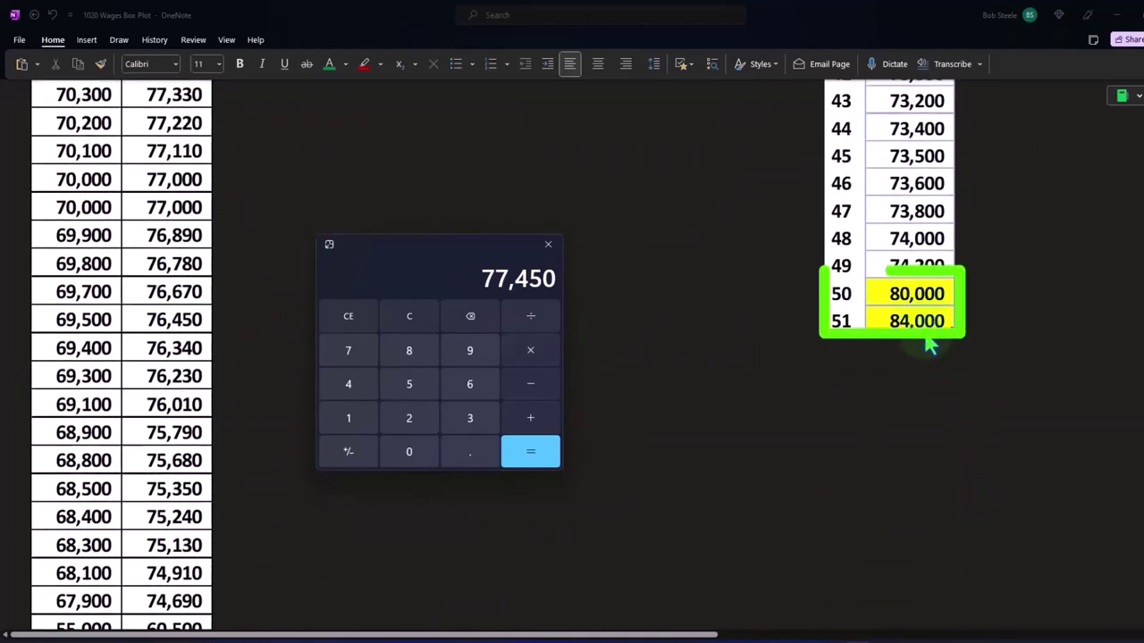
pyautogui.moveTo(434, 261); pyautogui.dragTo(688, 256)
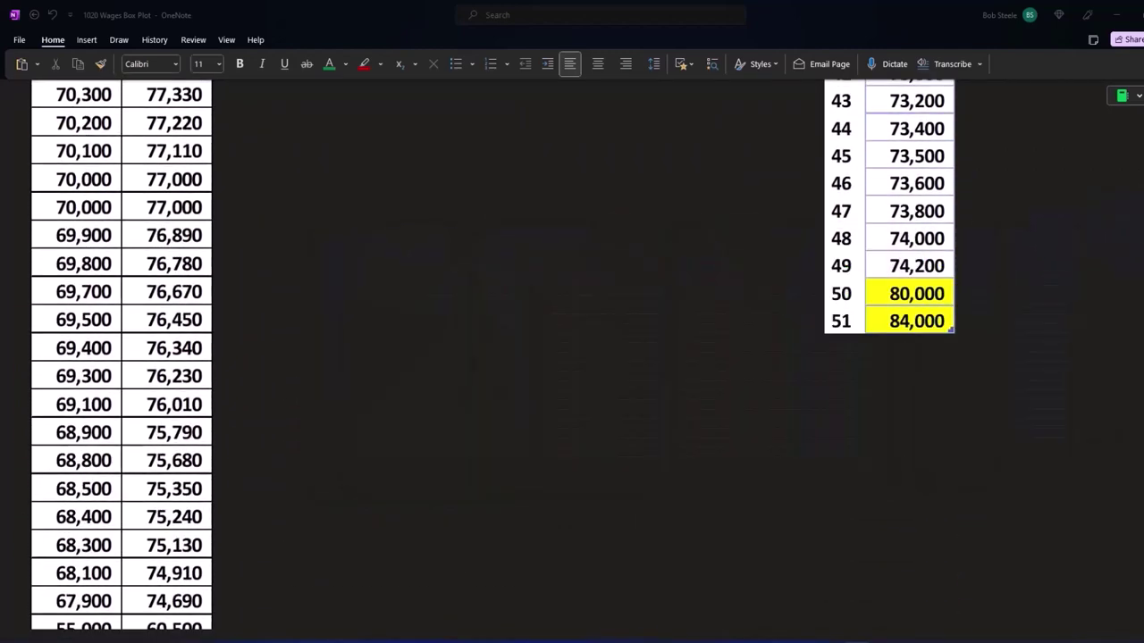
pyautogui.scroll(5, 391, 343)
pyautogui.scroll(5, 390, 342)
pyautogui.scroll(3, 394, 343)
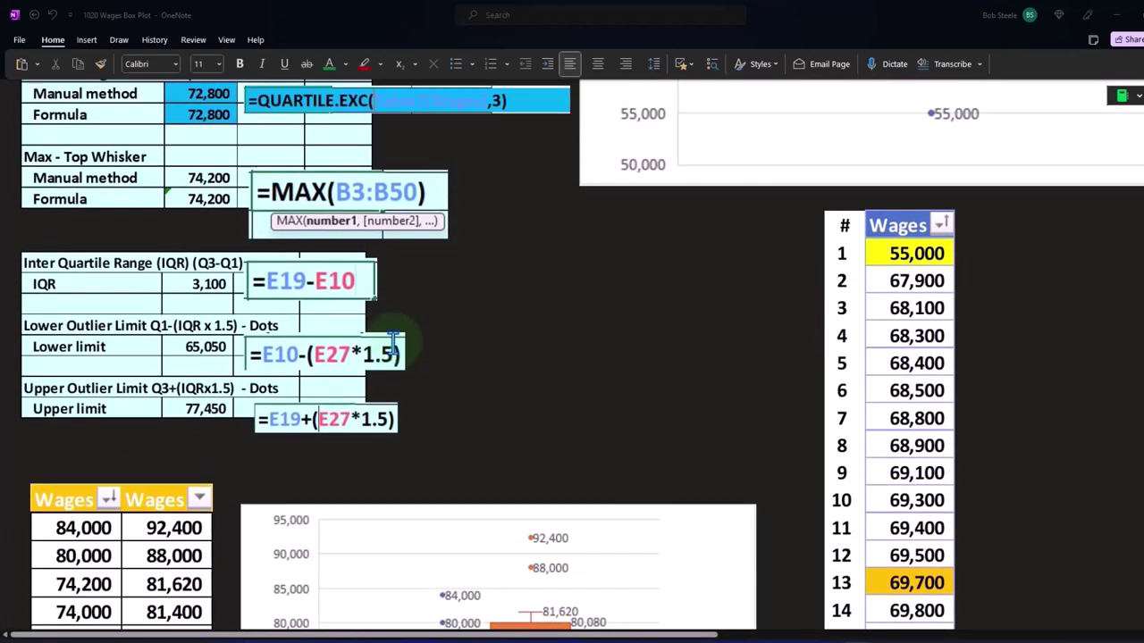
pyautogui.scroll(-5, 393, 342)
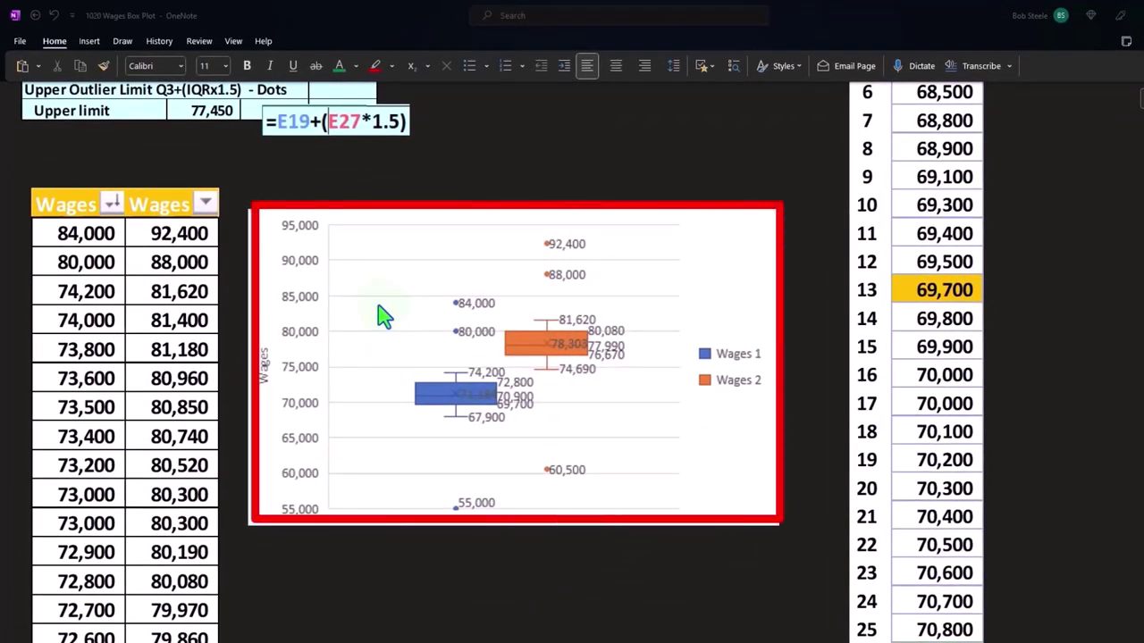
pyautogui.click(397, 311)
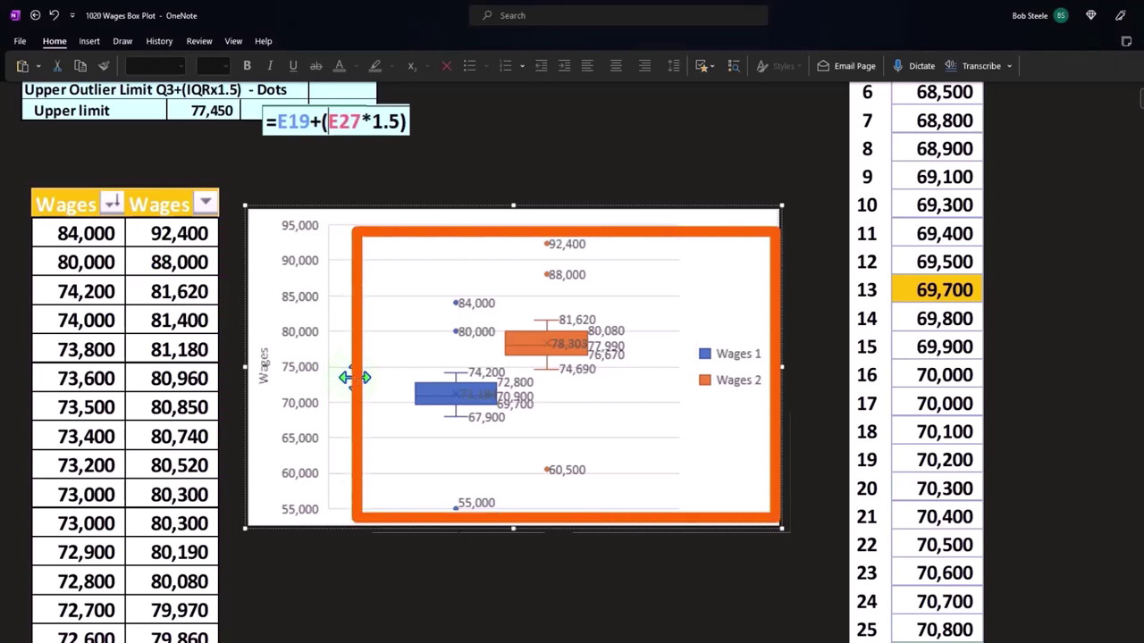
pyautogui.scroll(10, 355, 378)
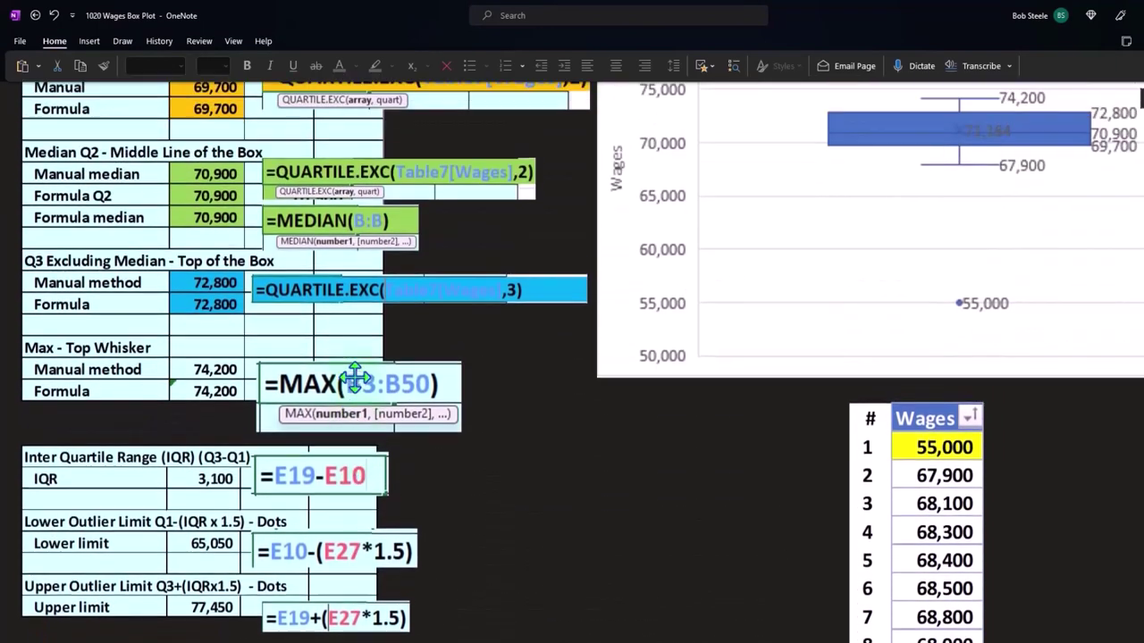
pyautogui.scroll(2, 355, 378)
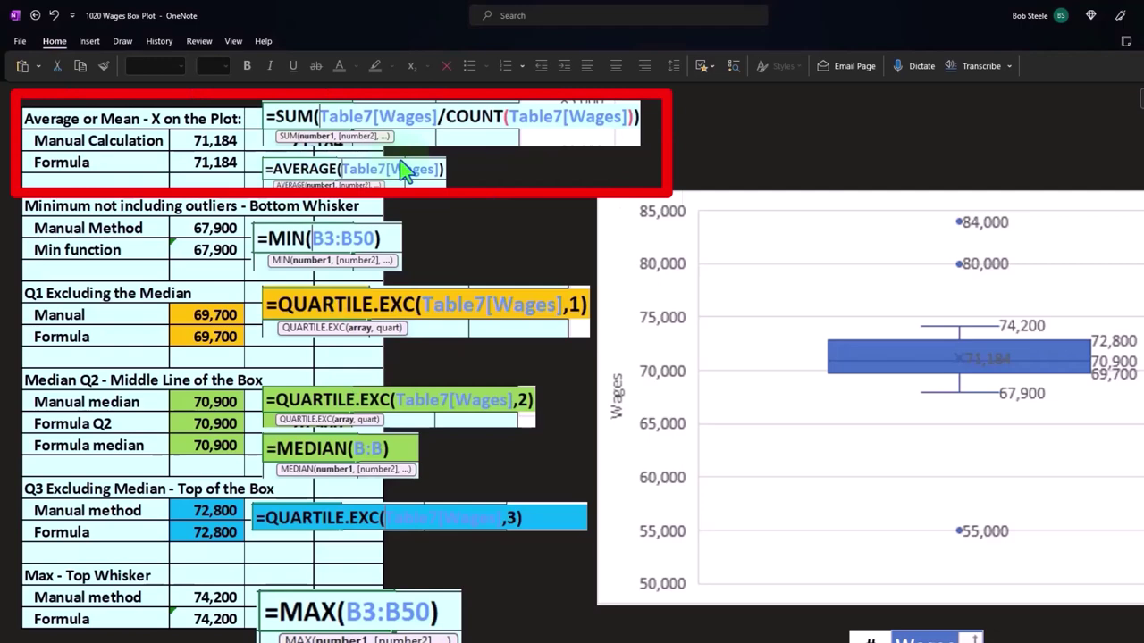
pyautogui.scroll(-2, 401, 170)
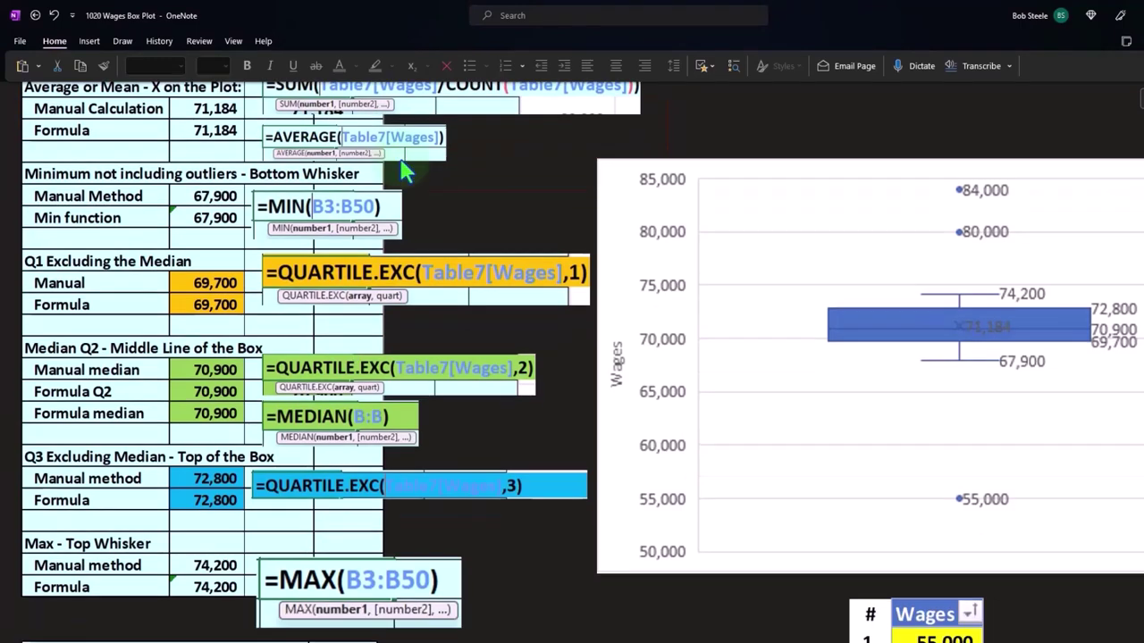
pyautogui.scroll(-5, 401, 170)
pyautogui.scroll(-3, 401, 165)
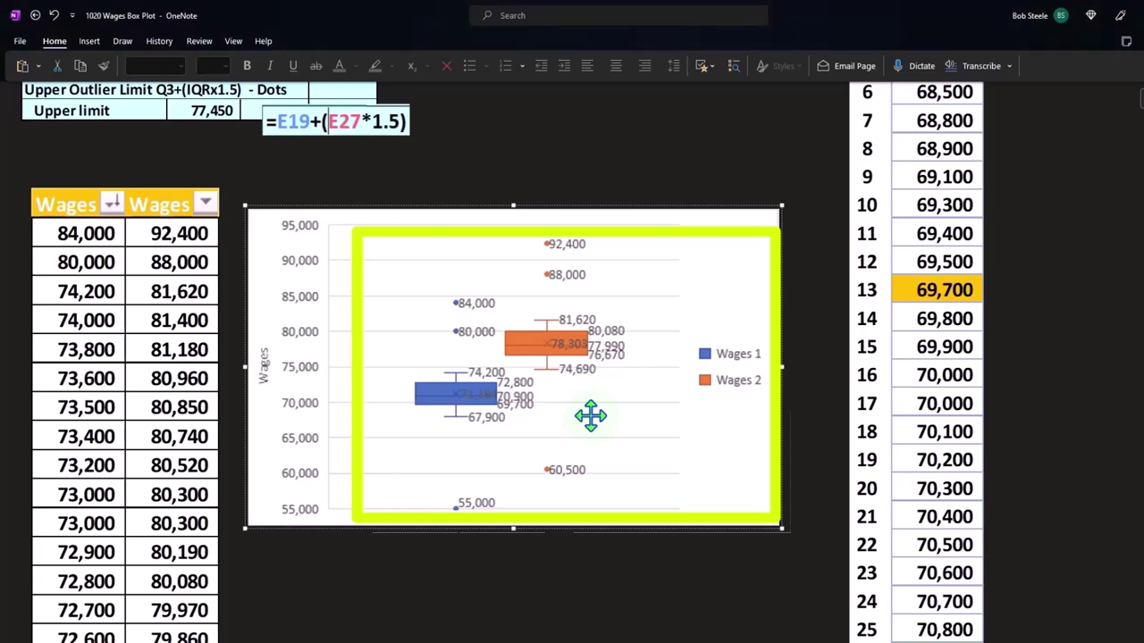
pyautogui.scroll(2, 590, 416)
pyautogui.scroll(4, 589, 416)
pyautogui.scroll(1, 589, 416)
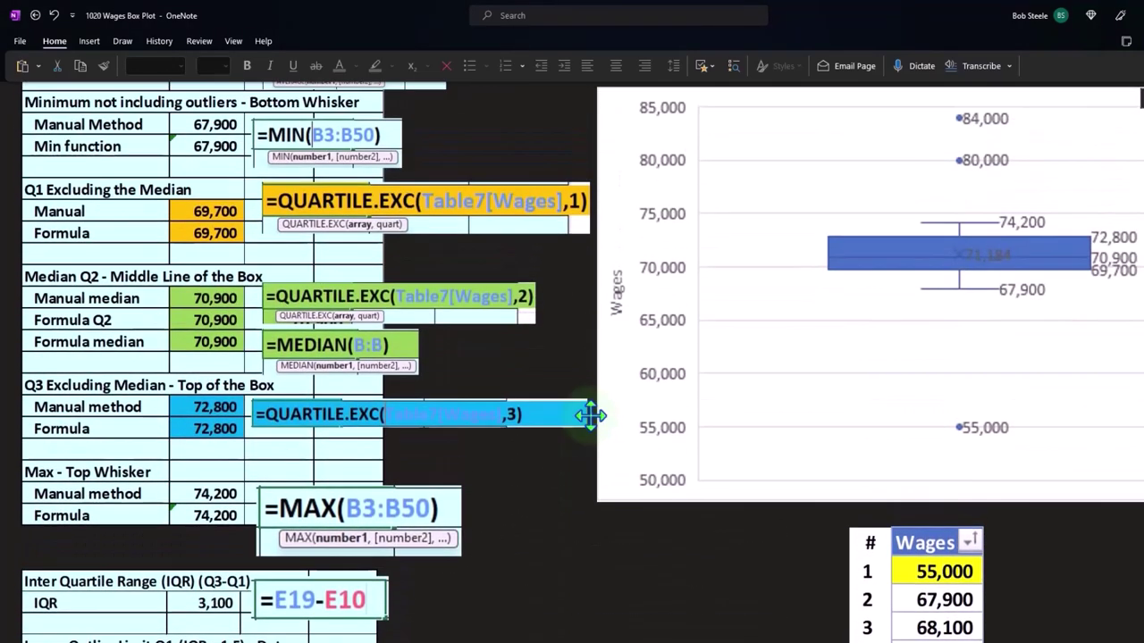
pyautogui.scroll(1, 590, 416)
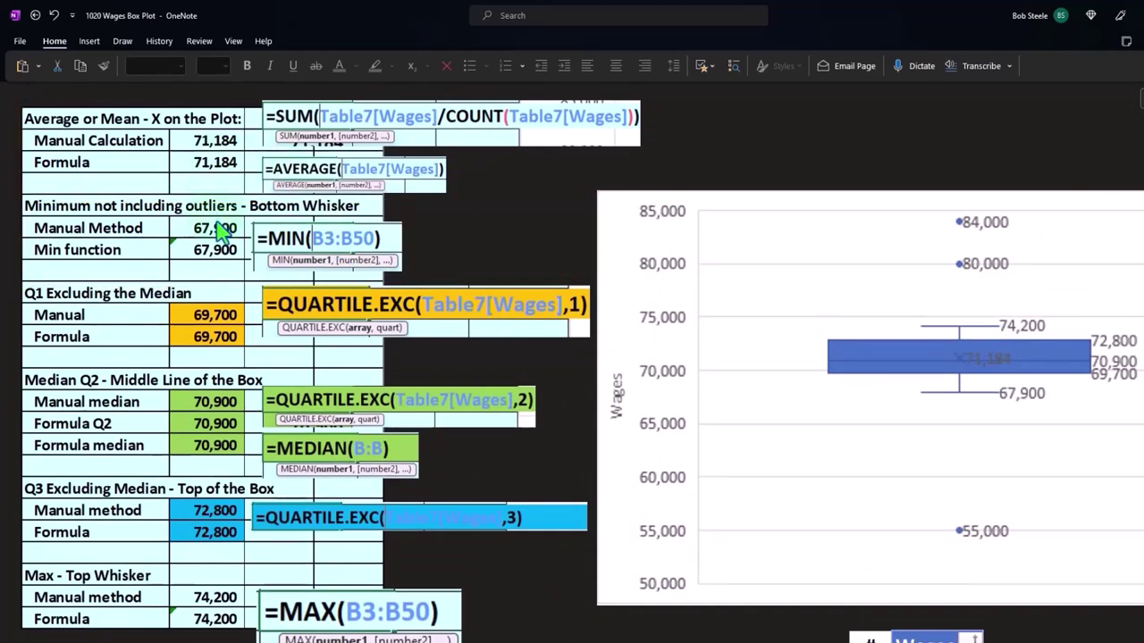
pyautogui.scroll(-3, 221, 231)
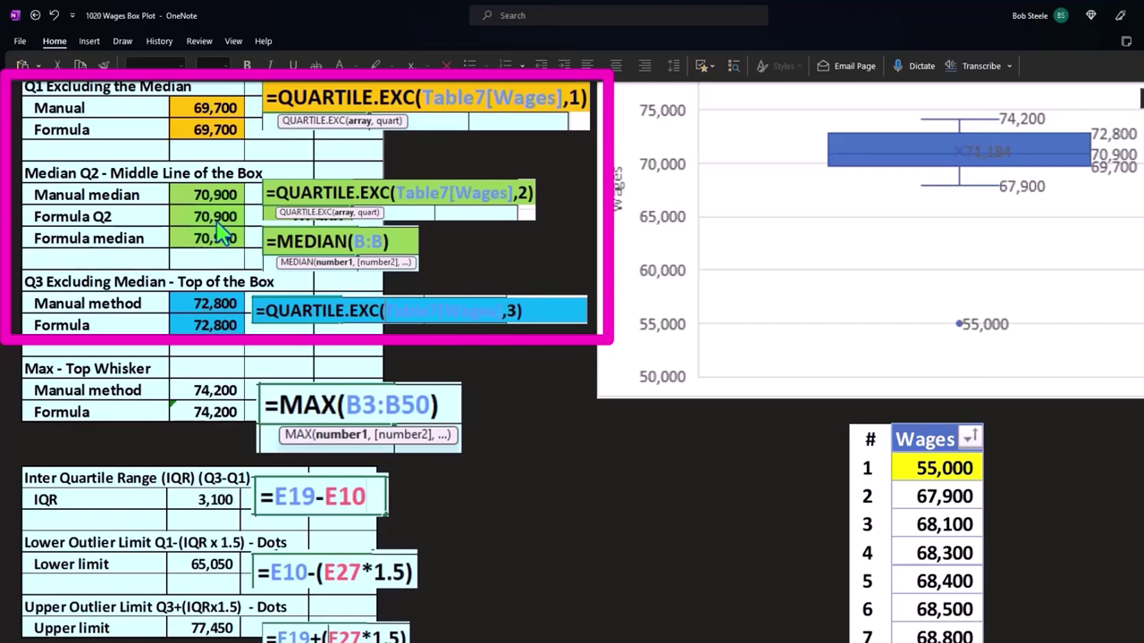
pyautogui.scroll(-5, 223, 233)
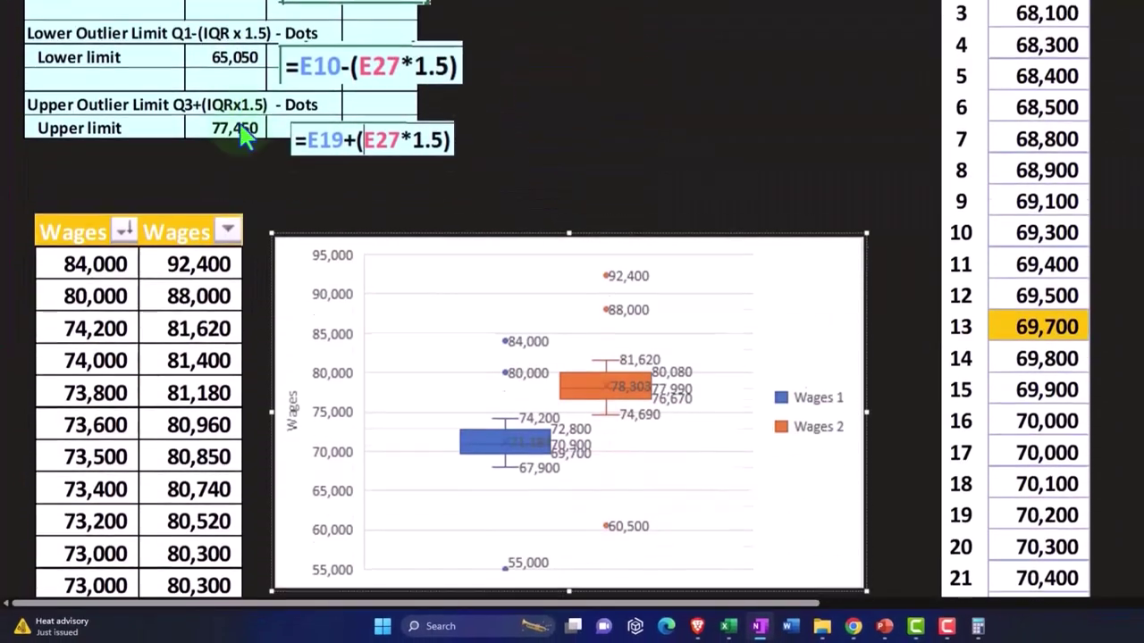
pyautogui.scroll(-2, 245, 138)
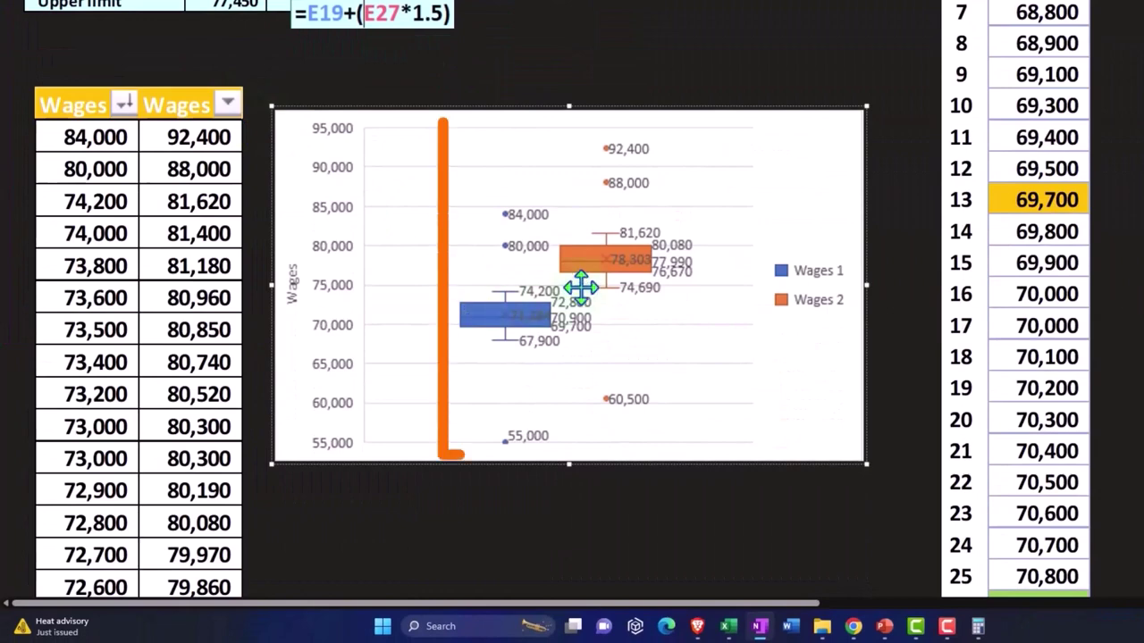